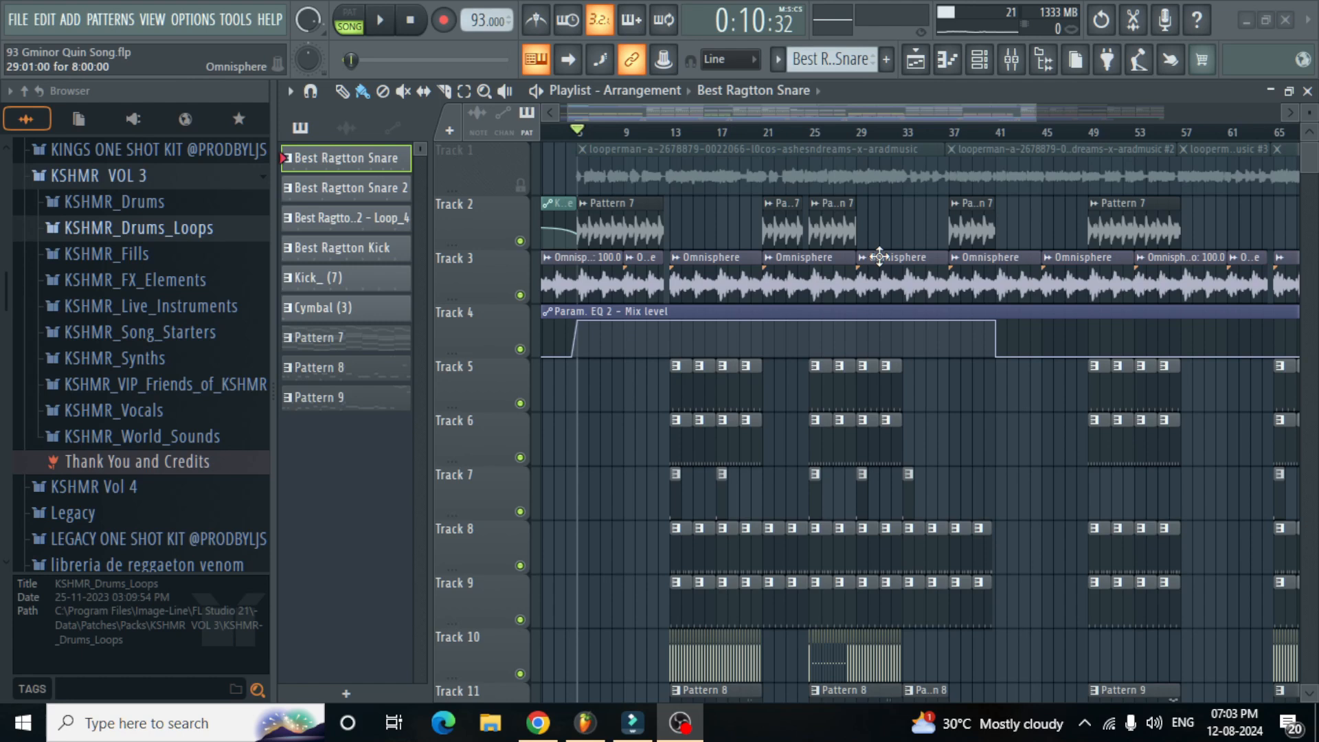
scroll(579, 259, "up", 4)
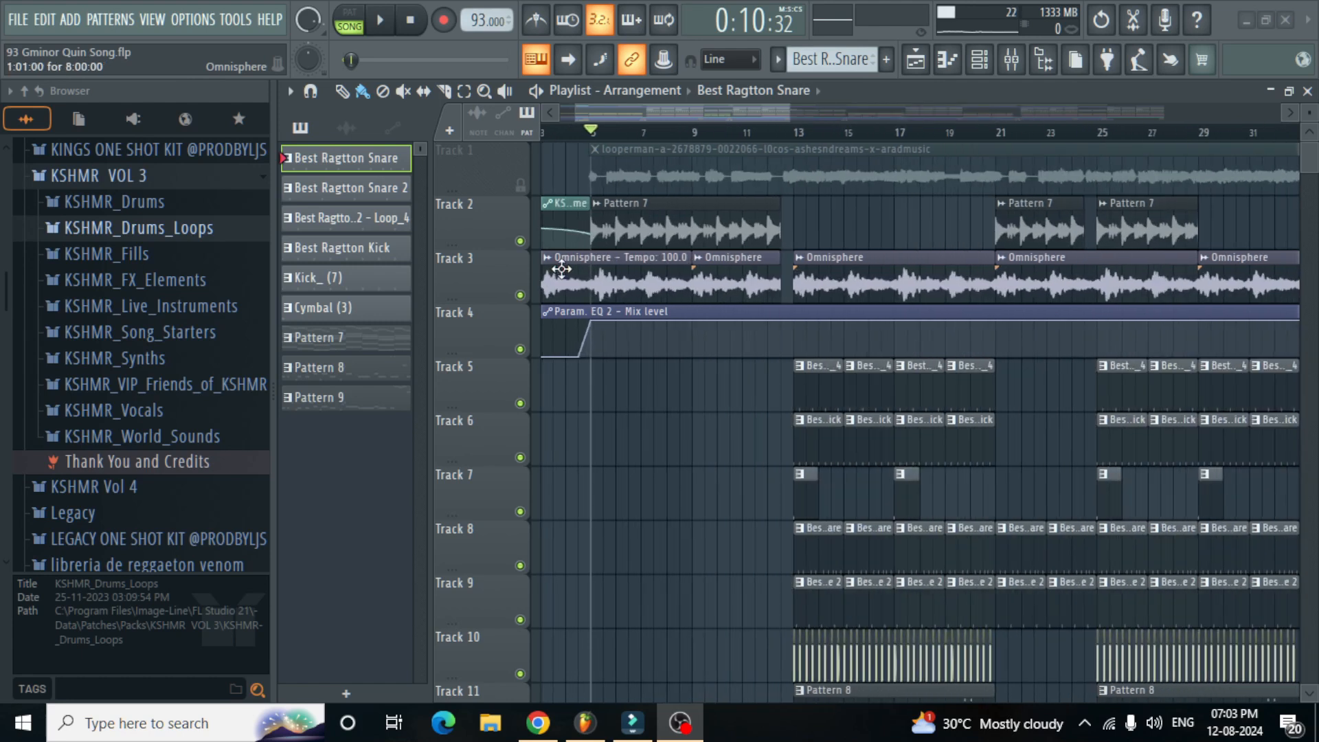
scroll(579, 259, "down", 1)
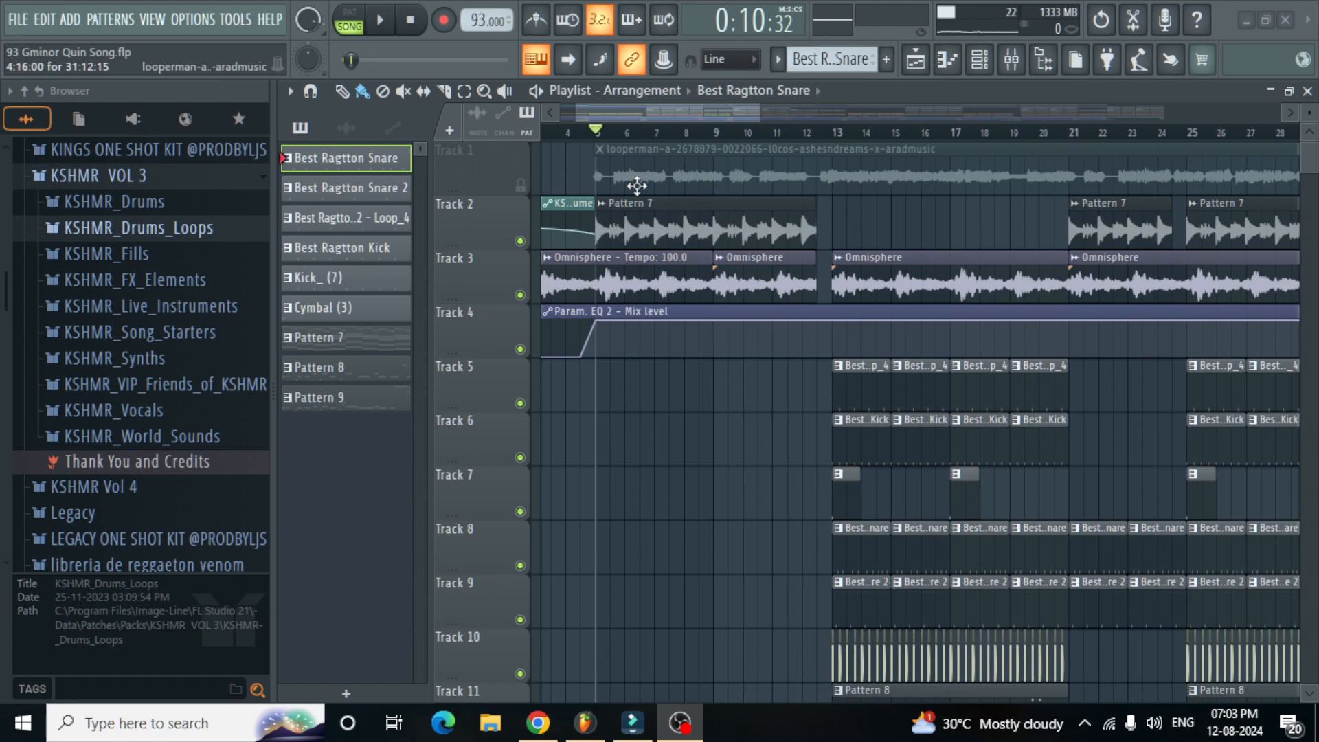
left_click(520, 185)
scroll(675, 321, "up", 4)
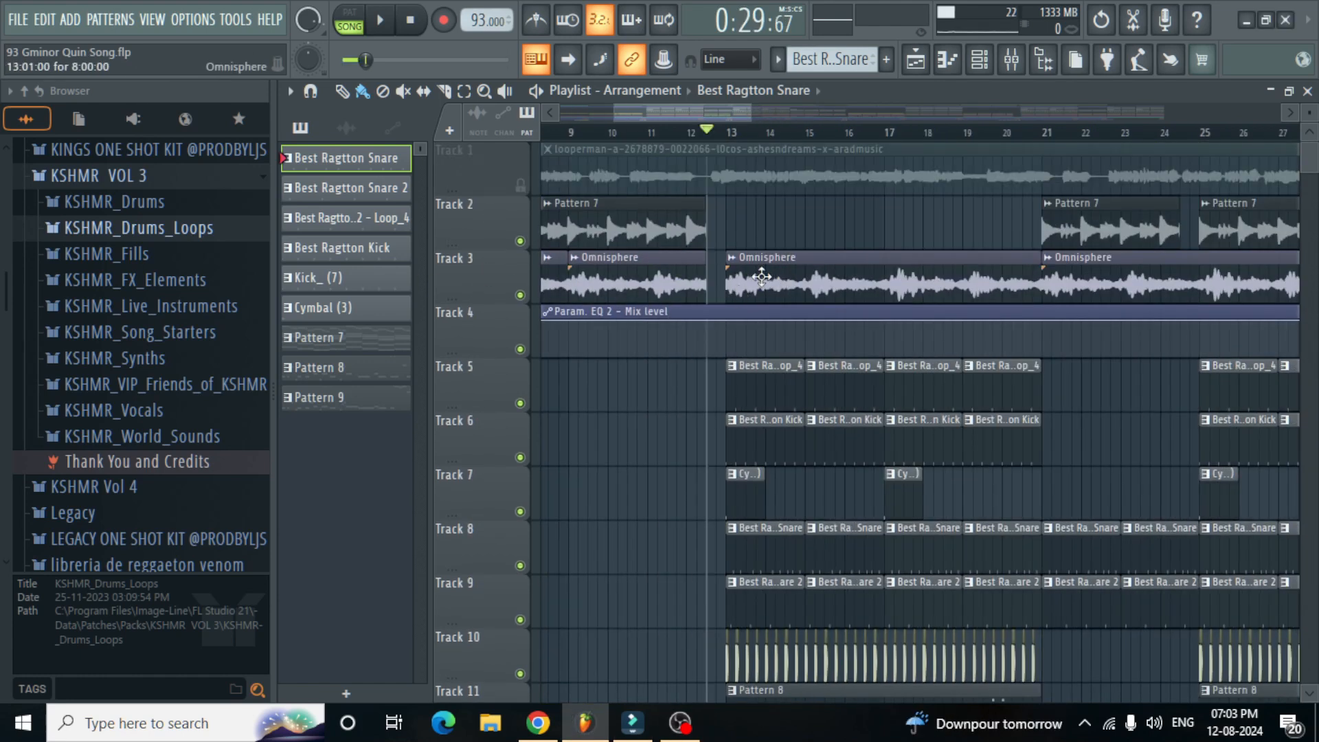
scroll(761, 278, "down", 3)
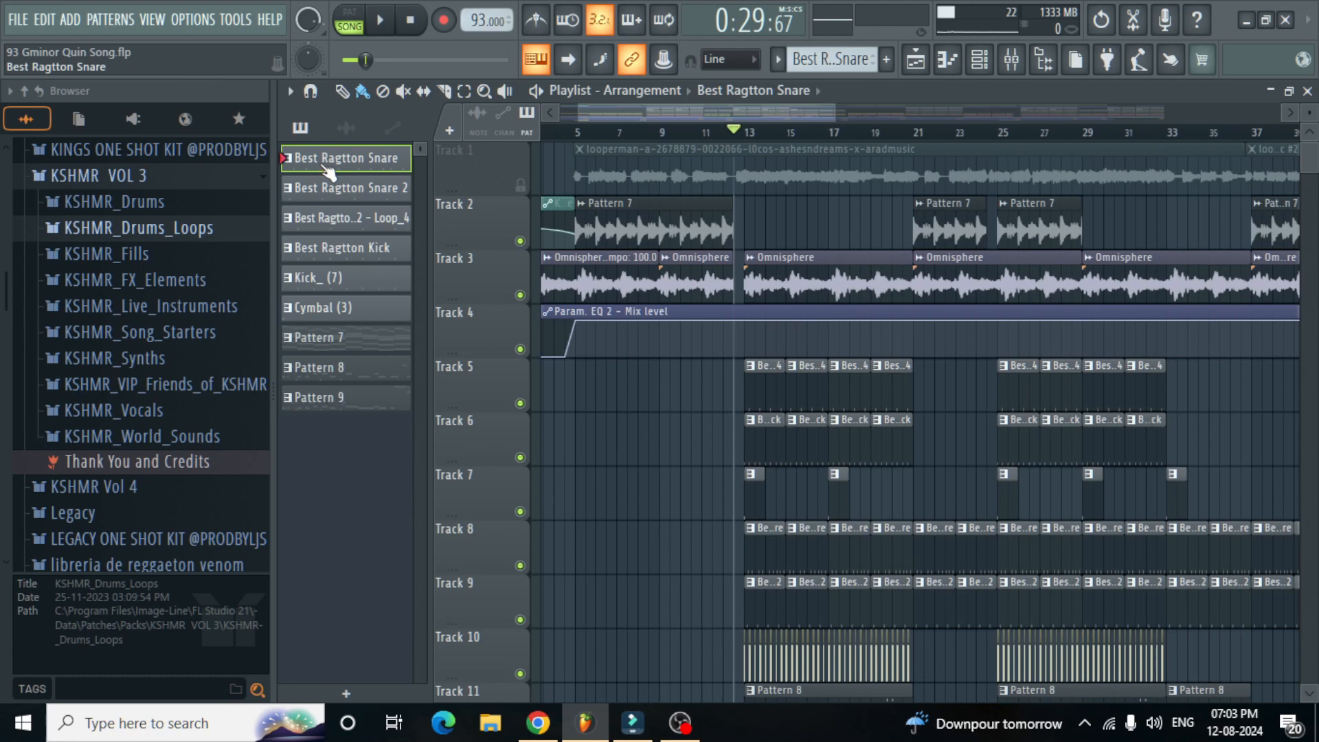
Step: Open the Nexus channel of Pattern 7 in the piano roll and examine its chord notes
left_click(318, 337)
left_click(978, 65)
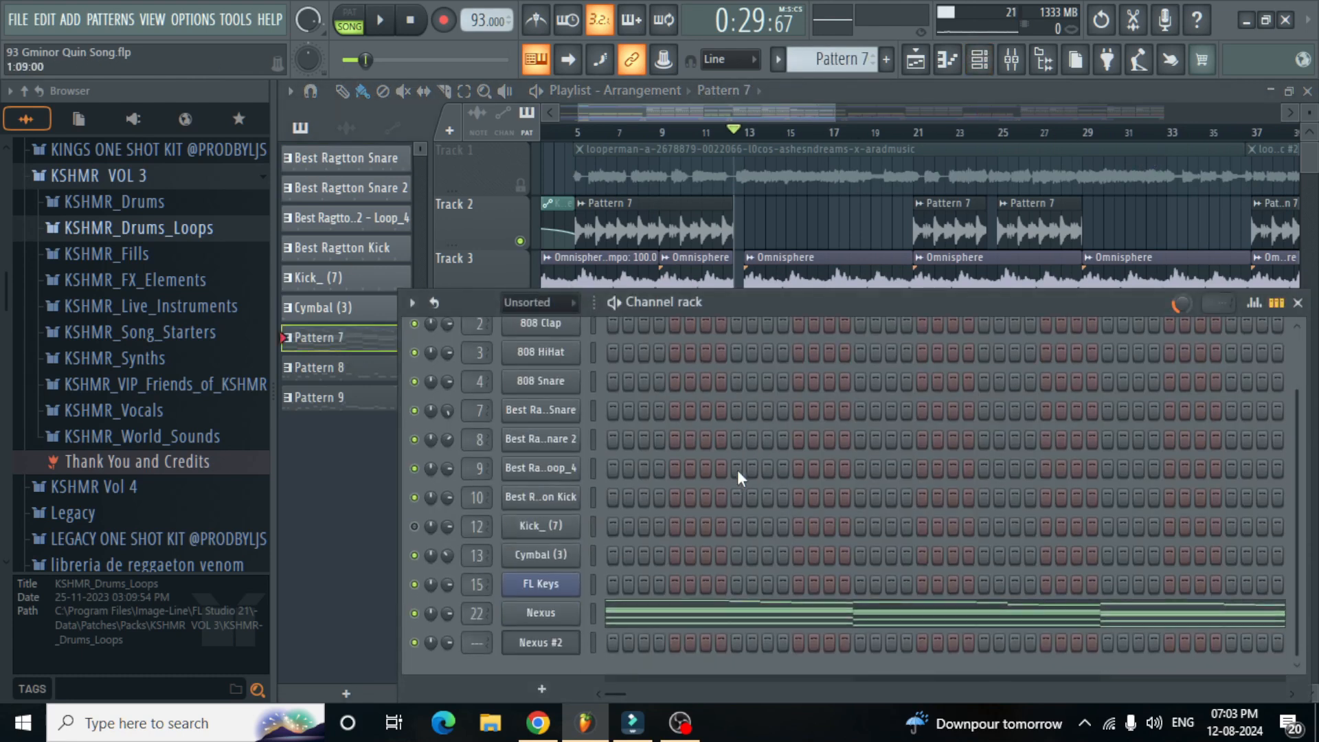
left_click(714, 614)
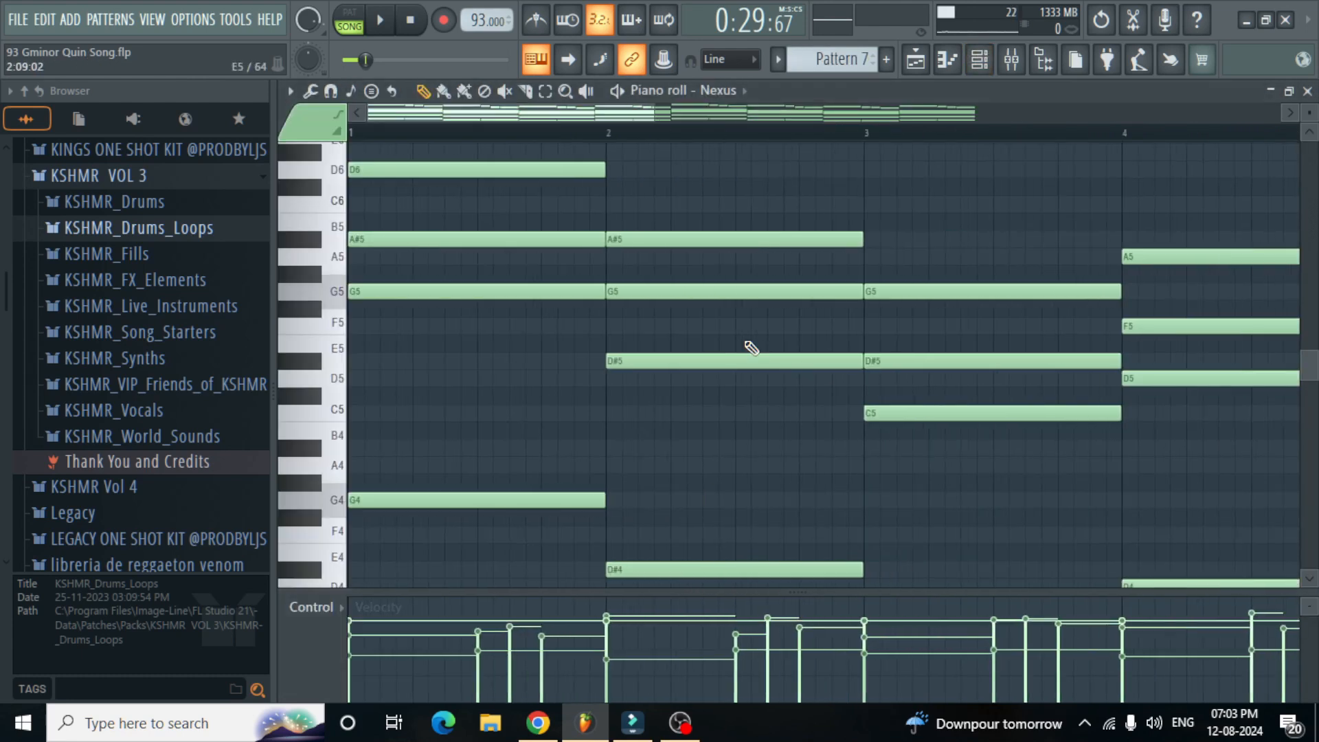
scroll(757, 328, "down", 4)
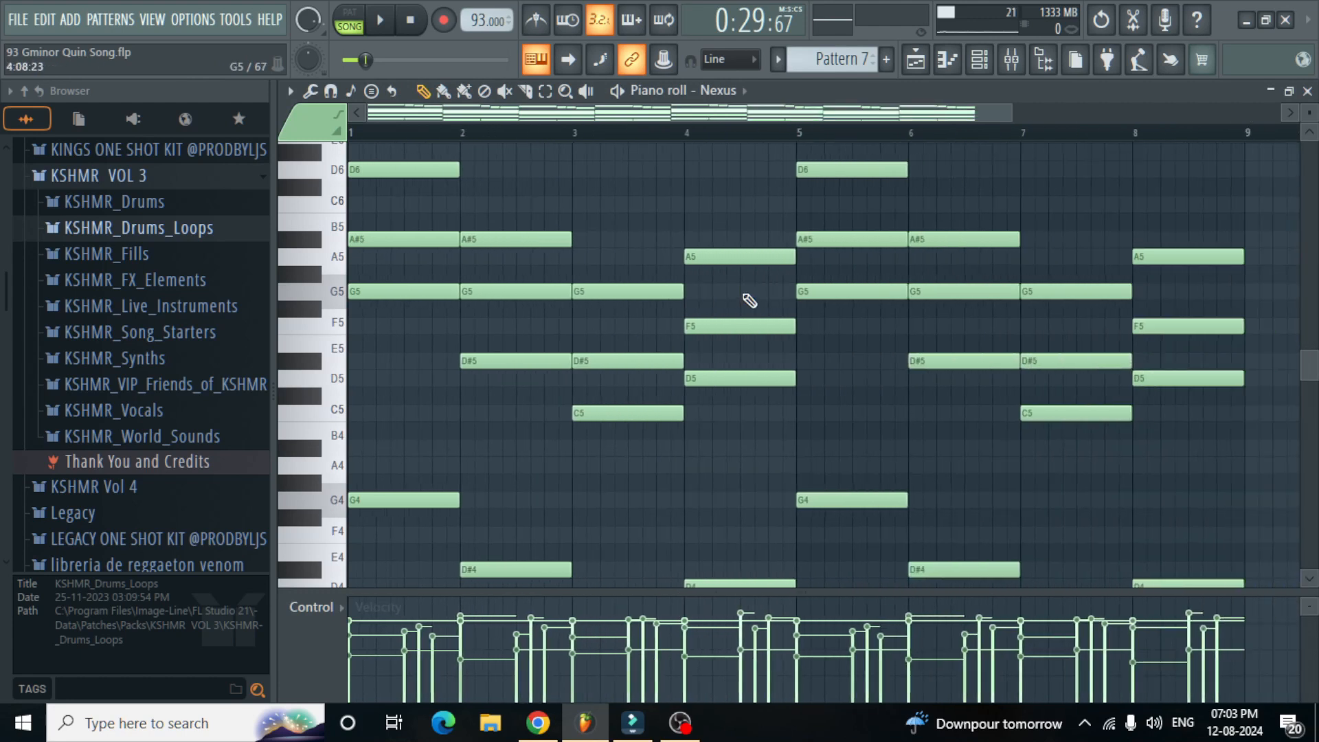
scroll(729, 316, "up", 3)
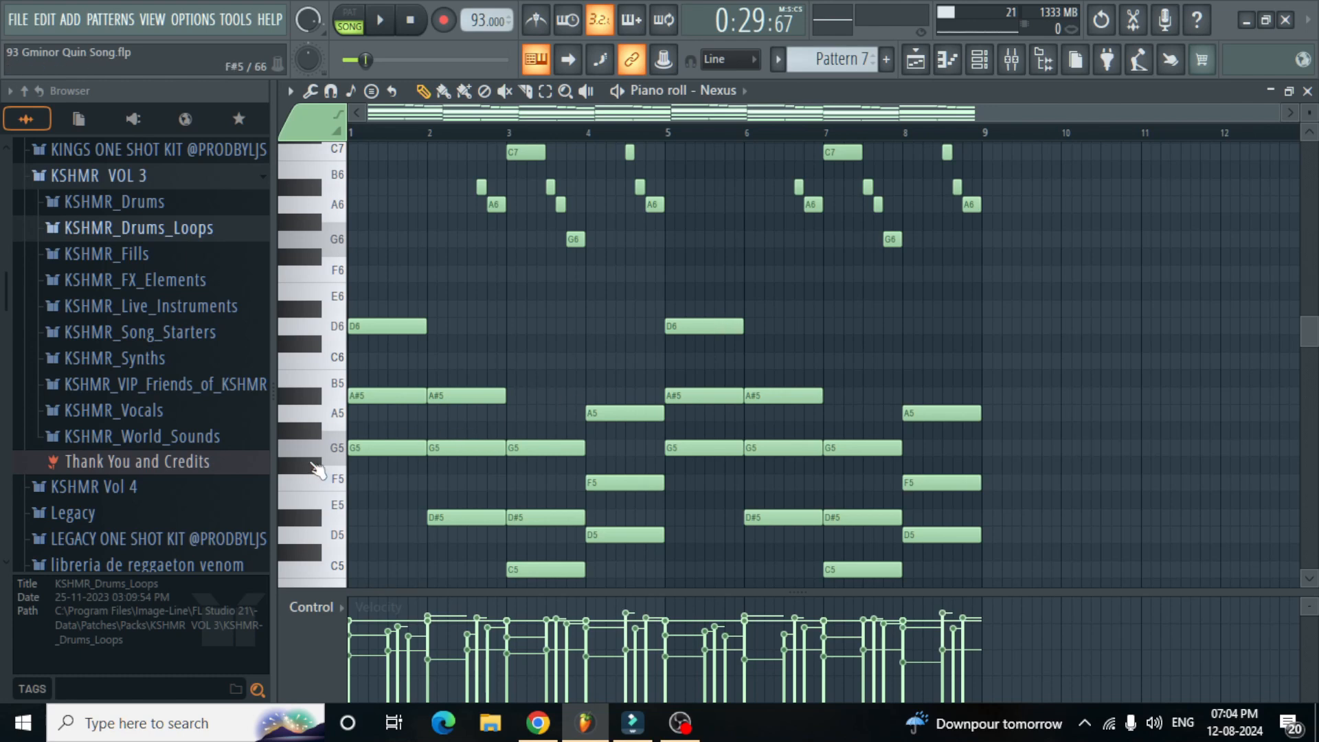
Step: Examine the chord and bass notes of the Nexus #3 channel in Pattern 10
scroll(347, 315, "up", 3)
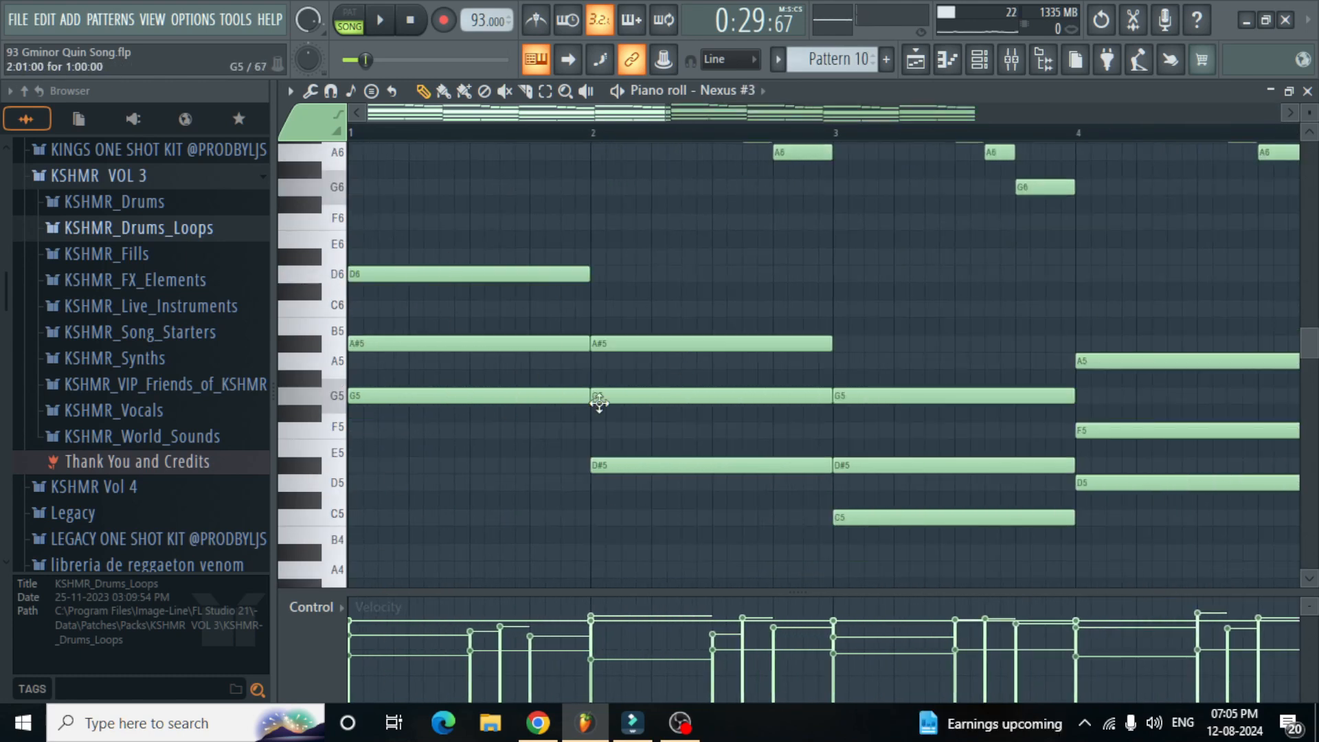
scroll(563, 399, "down", 2)
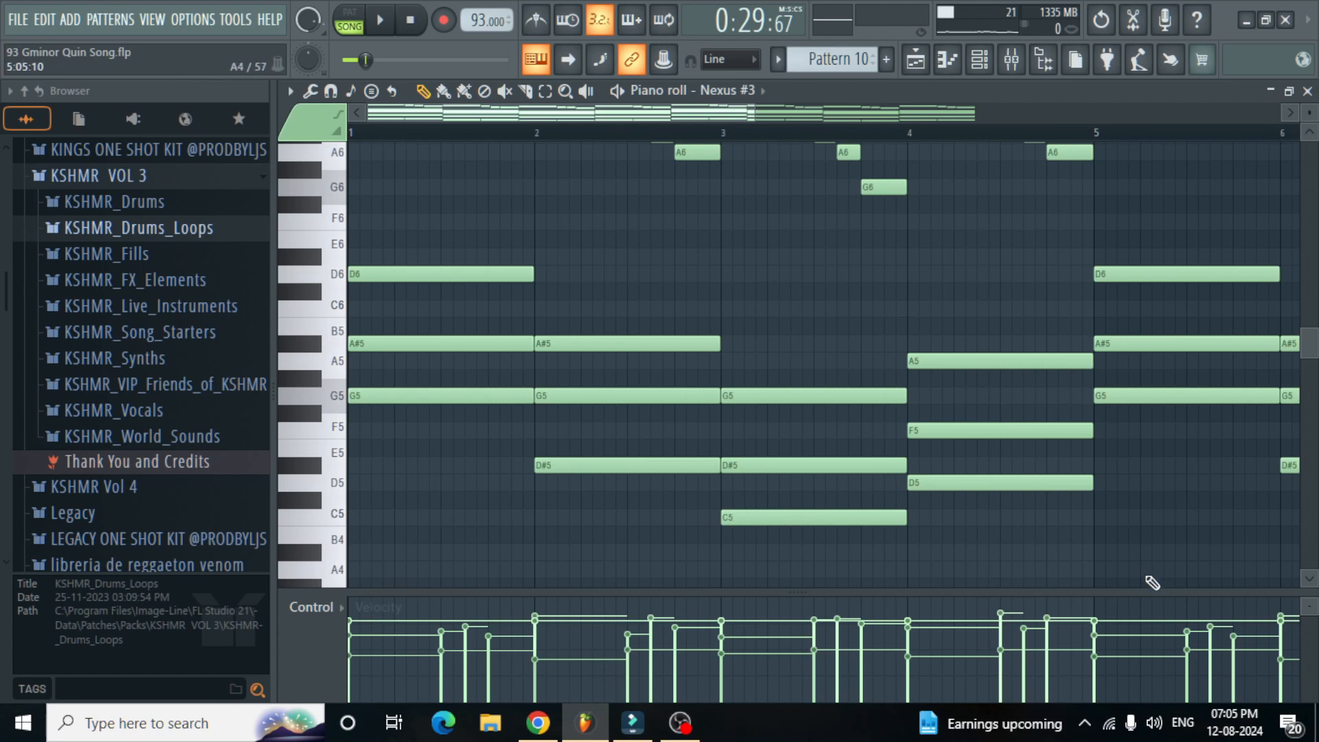
scroll(904, 465, "down", 1)
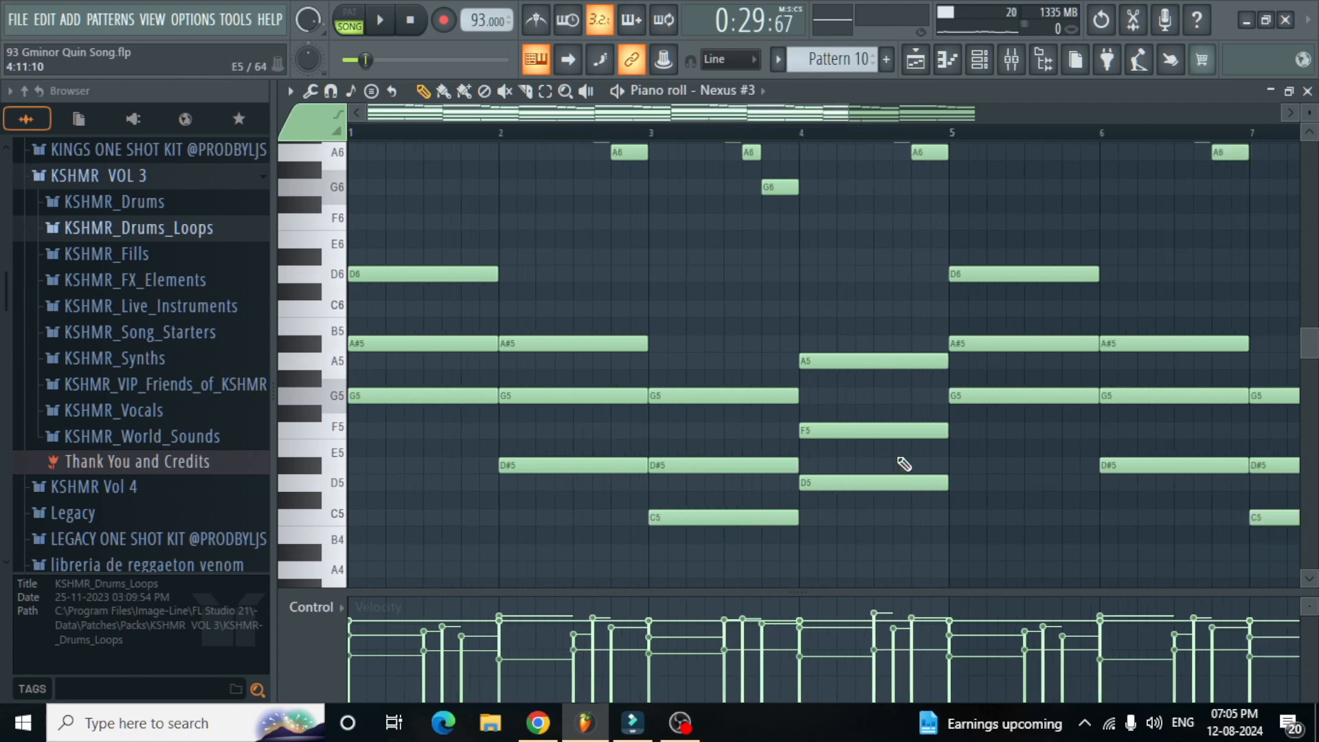
scroll(904, 464, "down", 5)
scroll(827, 424, "down", 4)
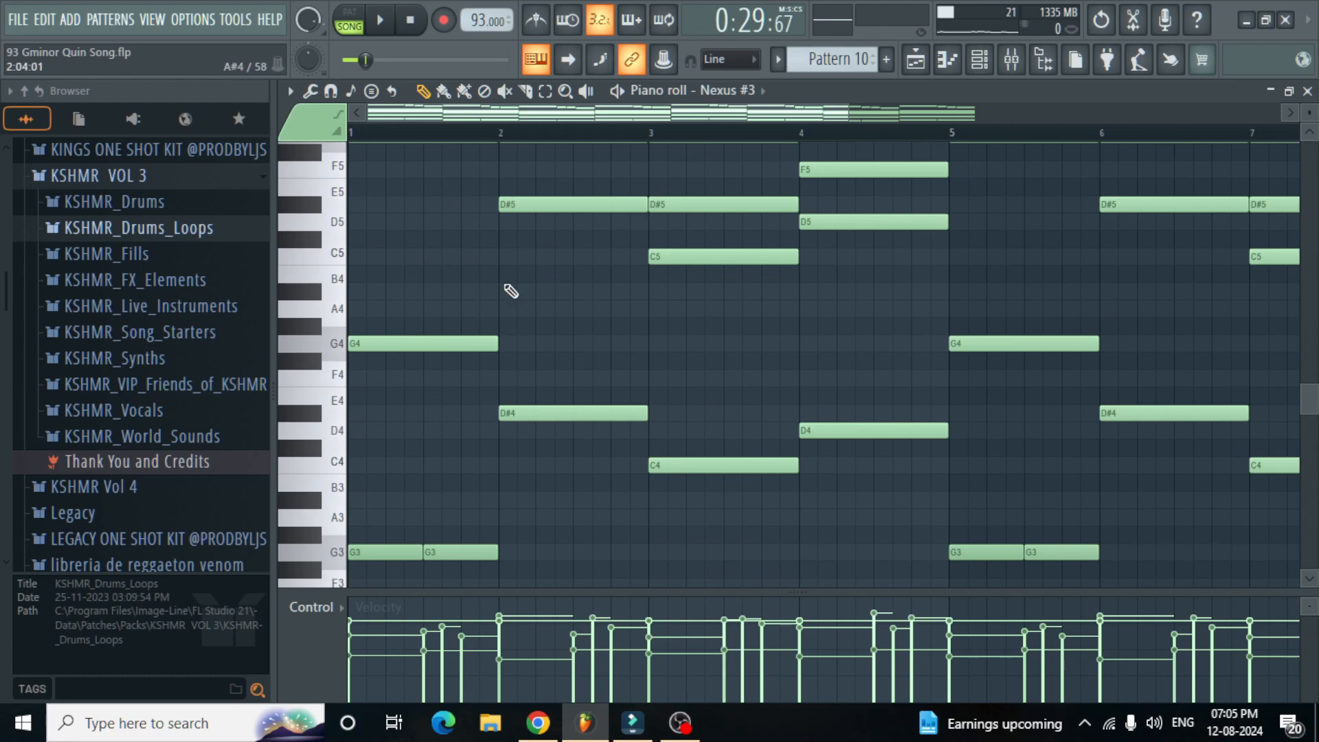
scroll(590, 285, "up", 3)
scroll(749, 206, "down", 3)
scroll(769, 254, "down", 4)
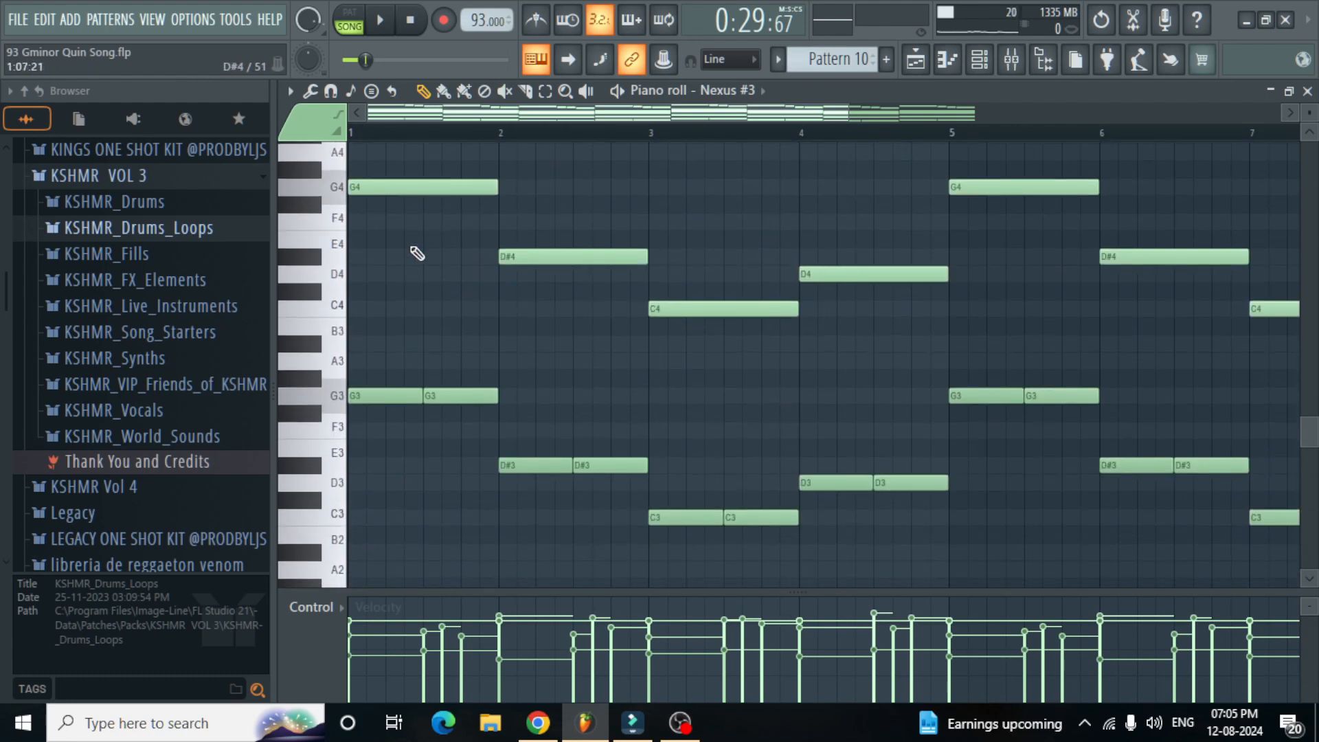
Step: Audition the piano roll's D#4, C4, D4 and G3 keys to hear the lower notes of Pattern 10
left_click(318, 257)
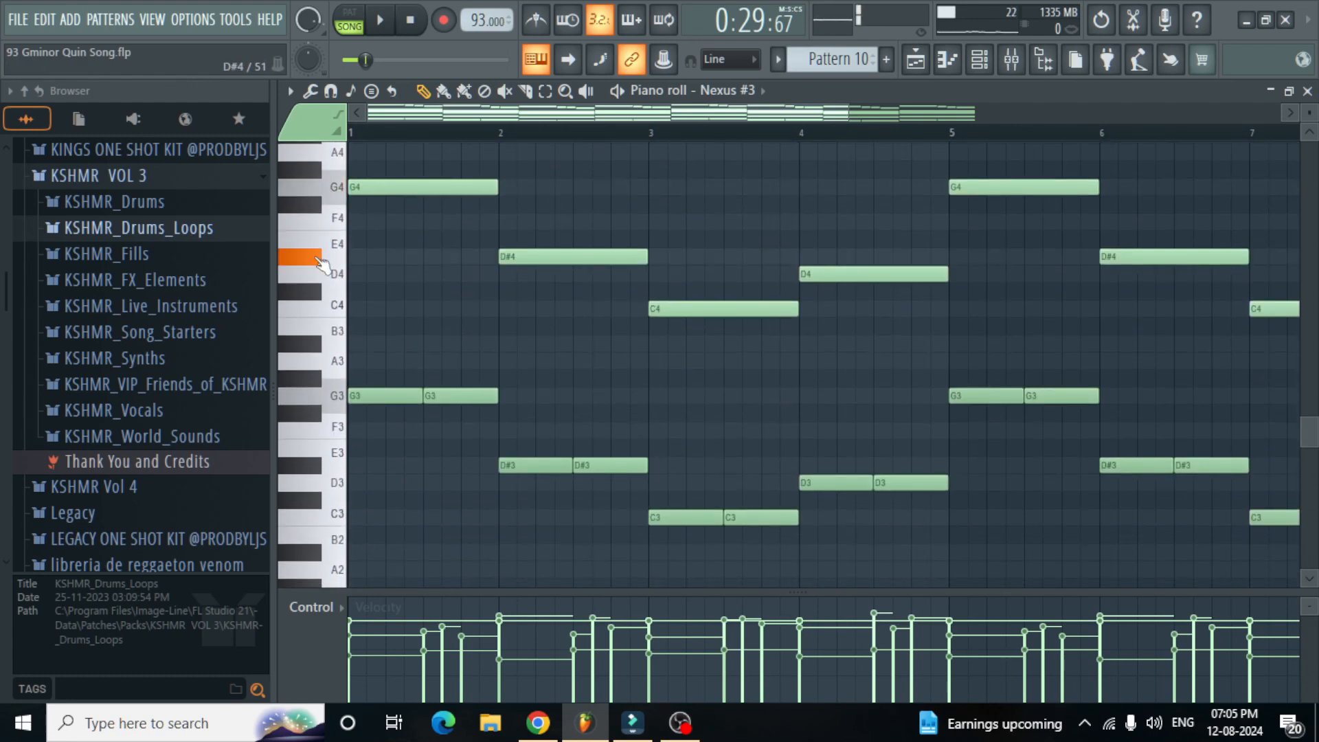
left_click(334, 313)
left_click(333, 275)
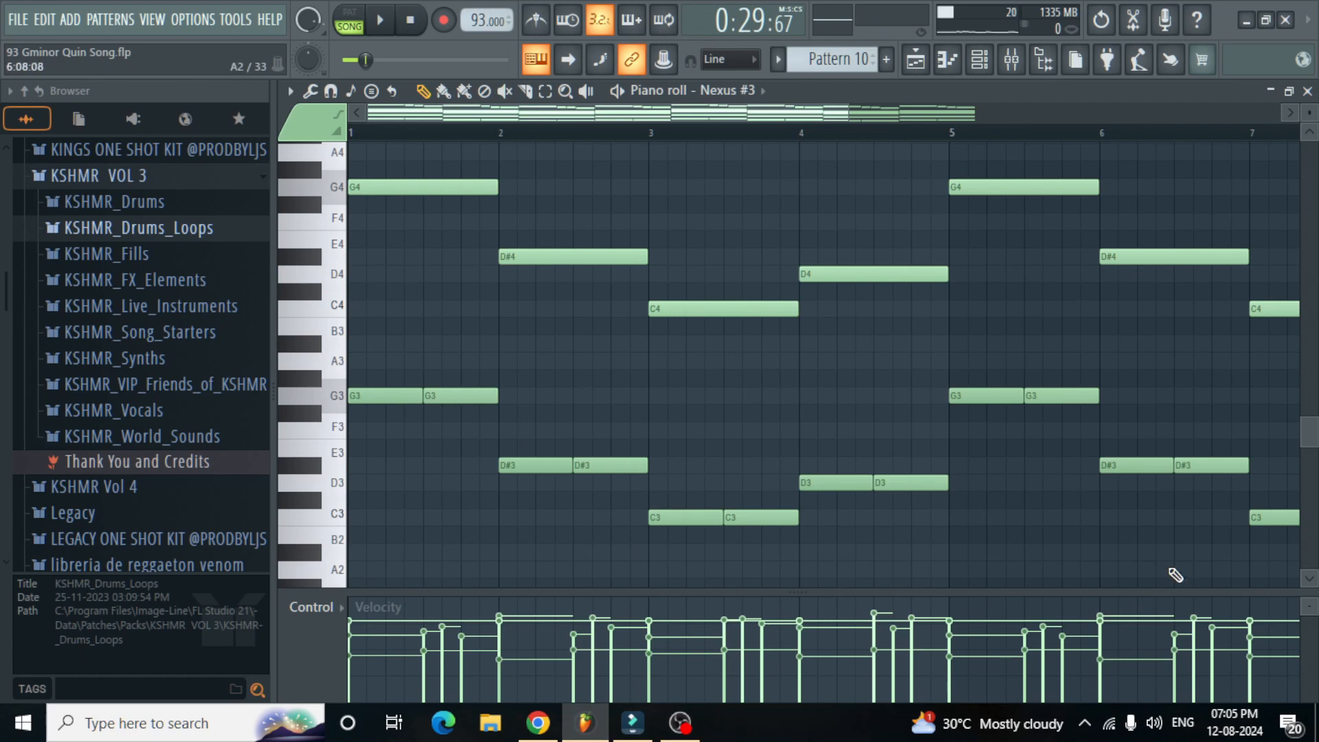
scroll(808, 699, "down", 1)
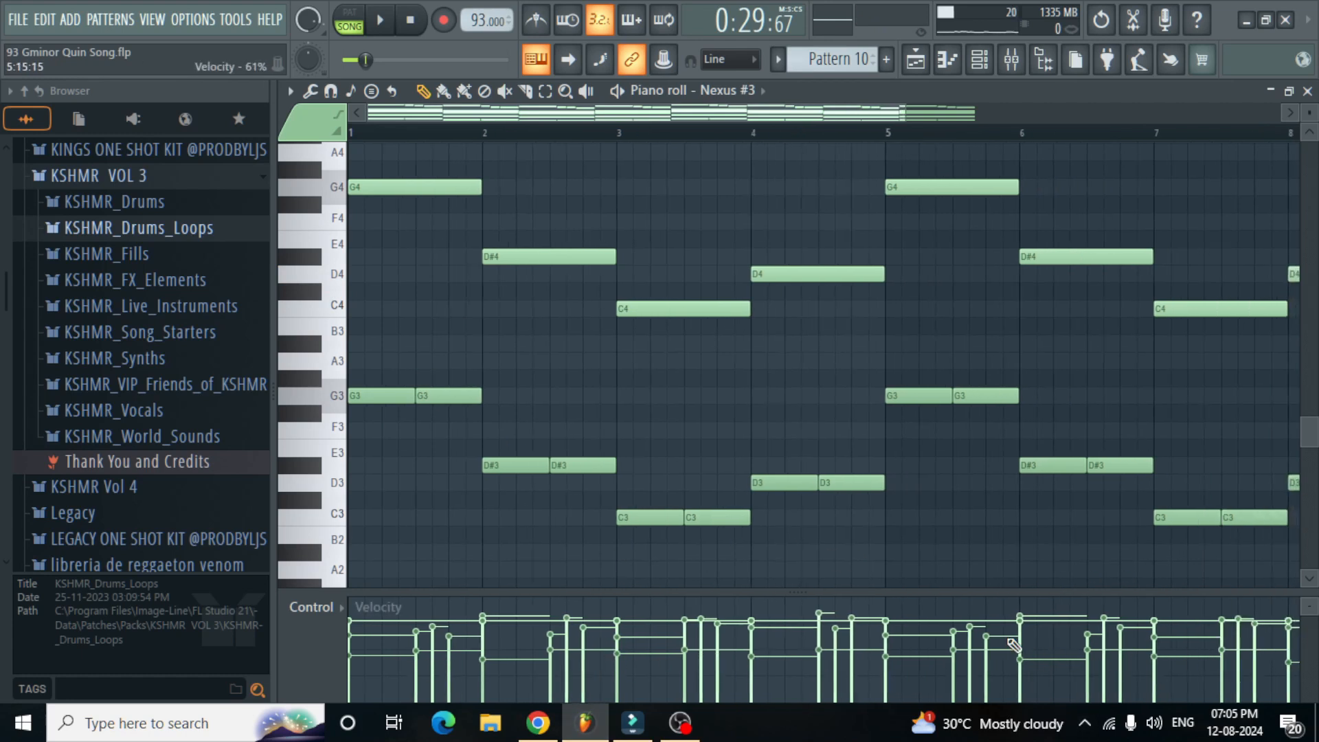
scroll(1014, 645, "down", 1)
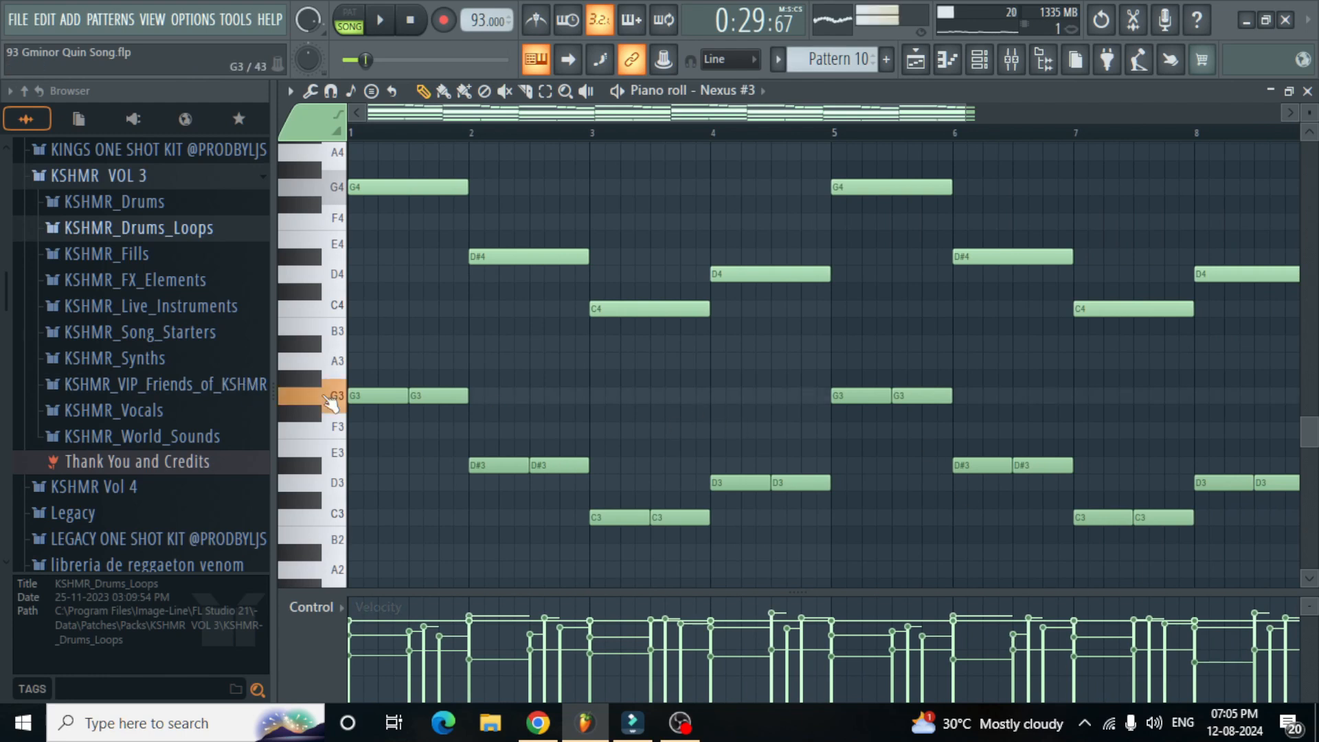
Step: Play Pattern 10 on its own from the start in pattern mode, following the melody above the chords, and stop playback
scroll(534, 438, "up", 3)
scroll(535, 438, "up", 4)
scroll(534, 438, "down", 9)
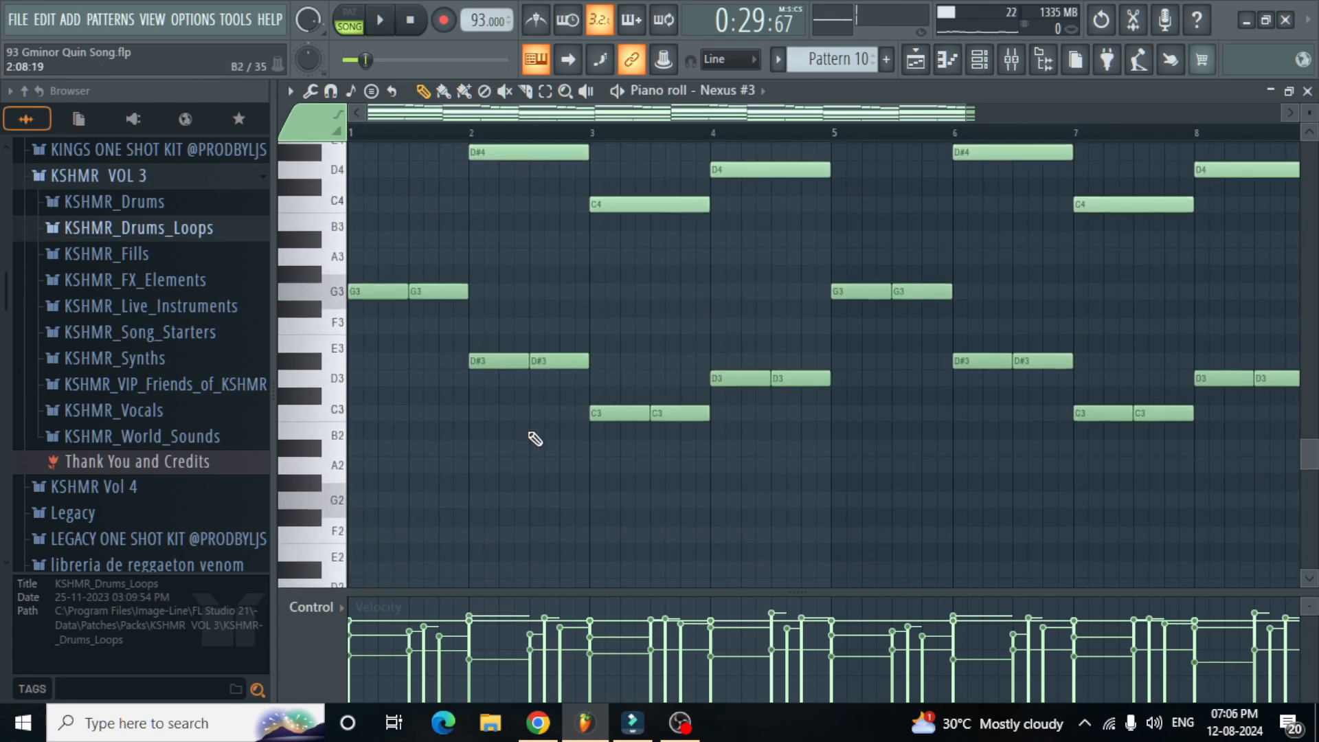
scroll(535, 439, "up", 5)
scroll(535, 438, "up", 9)
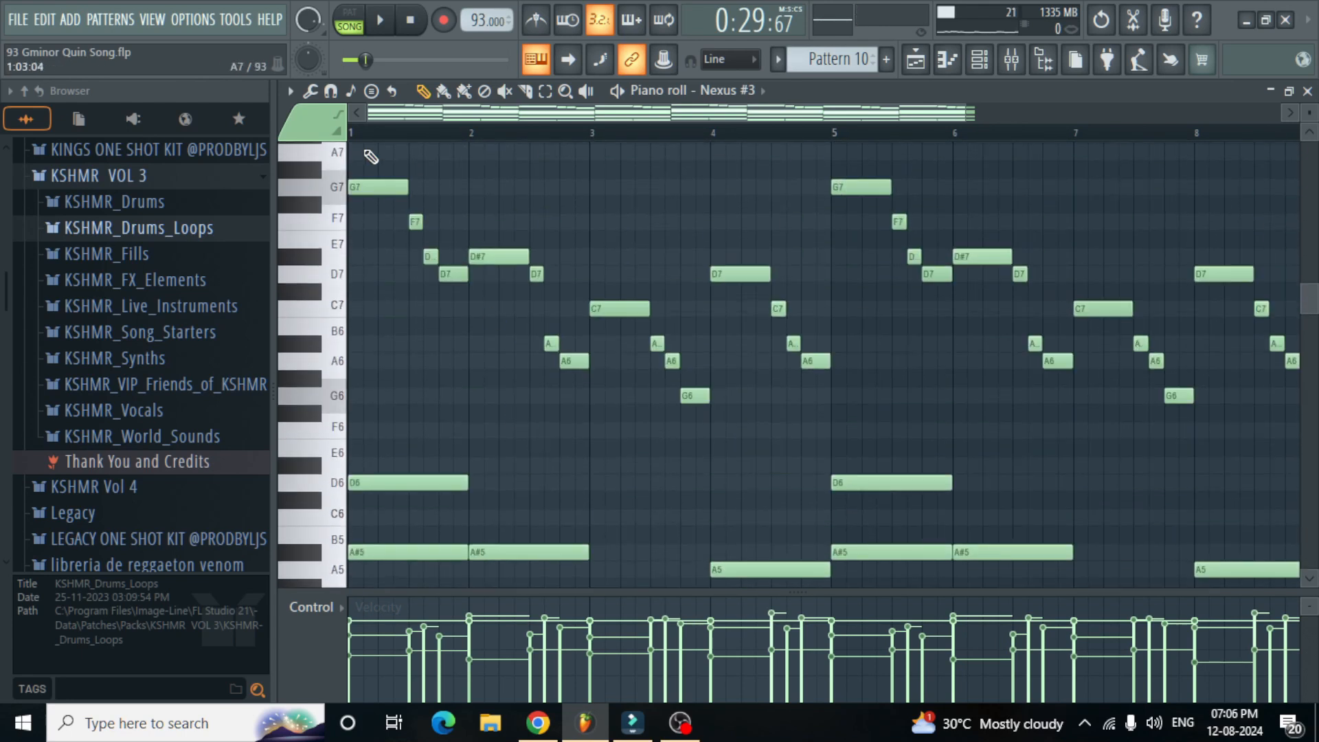
left_click(349, 19)
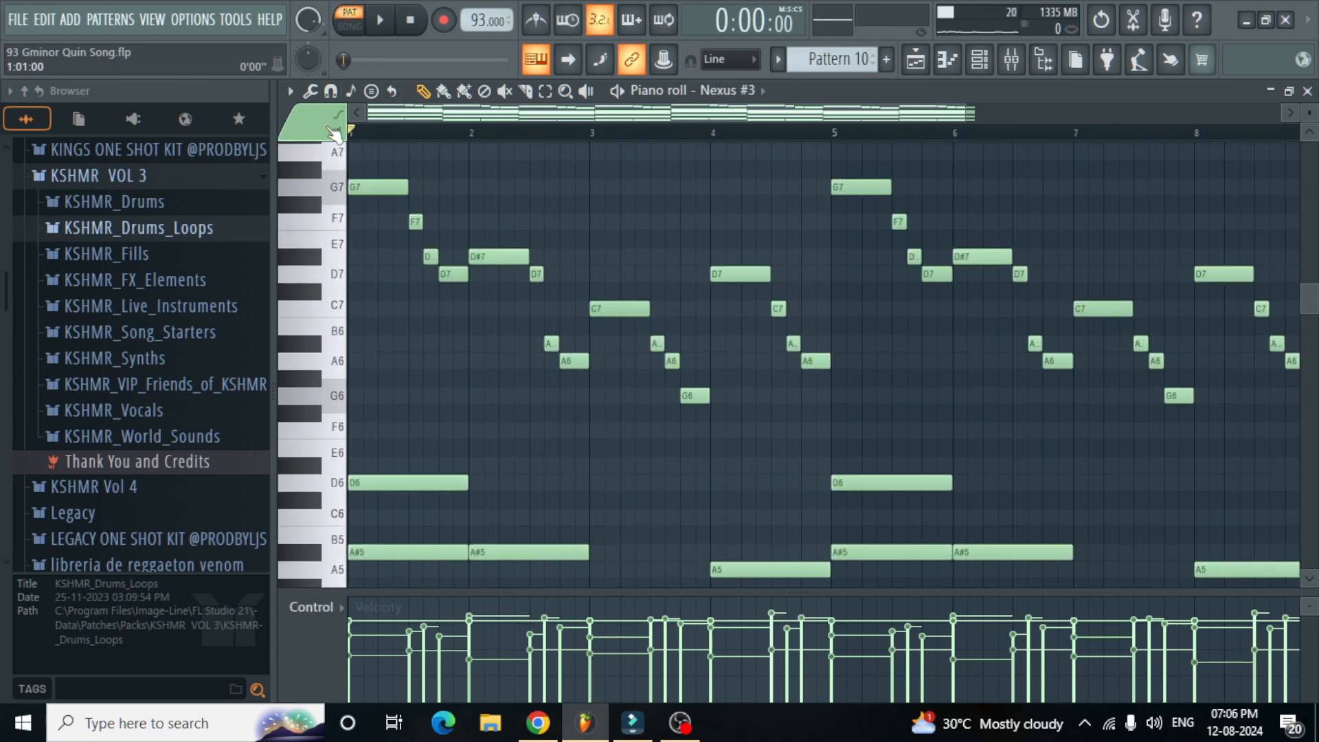
key("space")
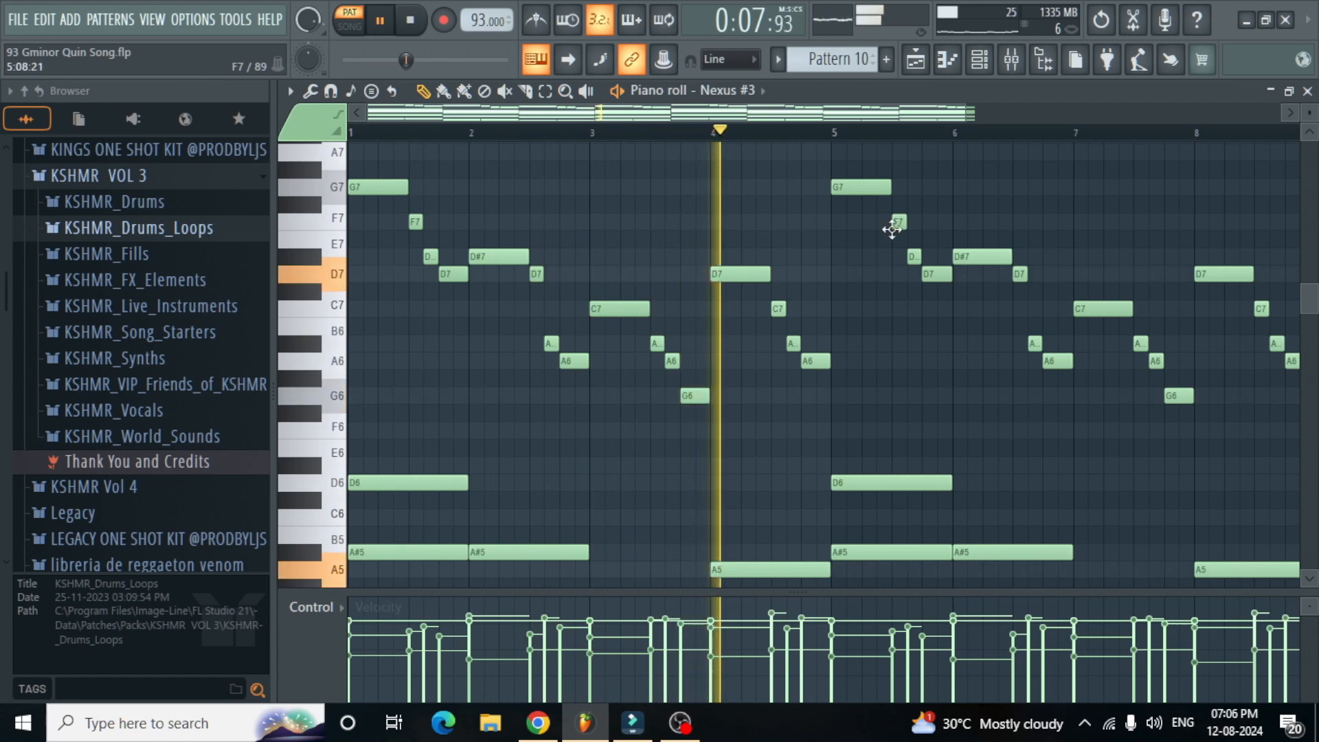
scroll(826, 236, "down", 3)
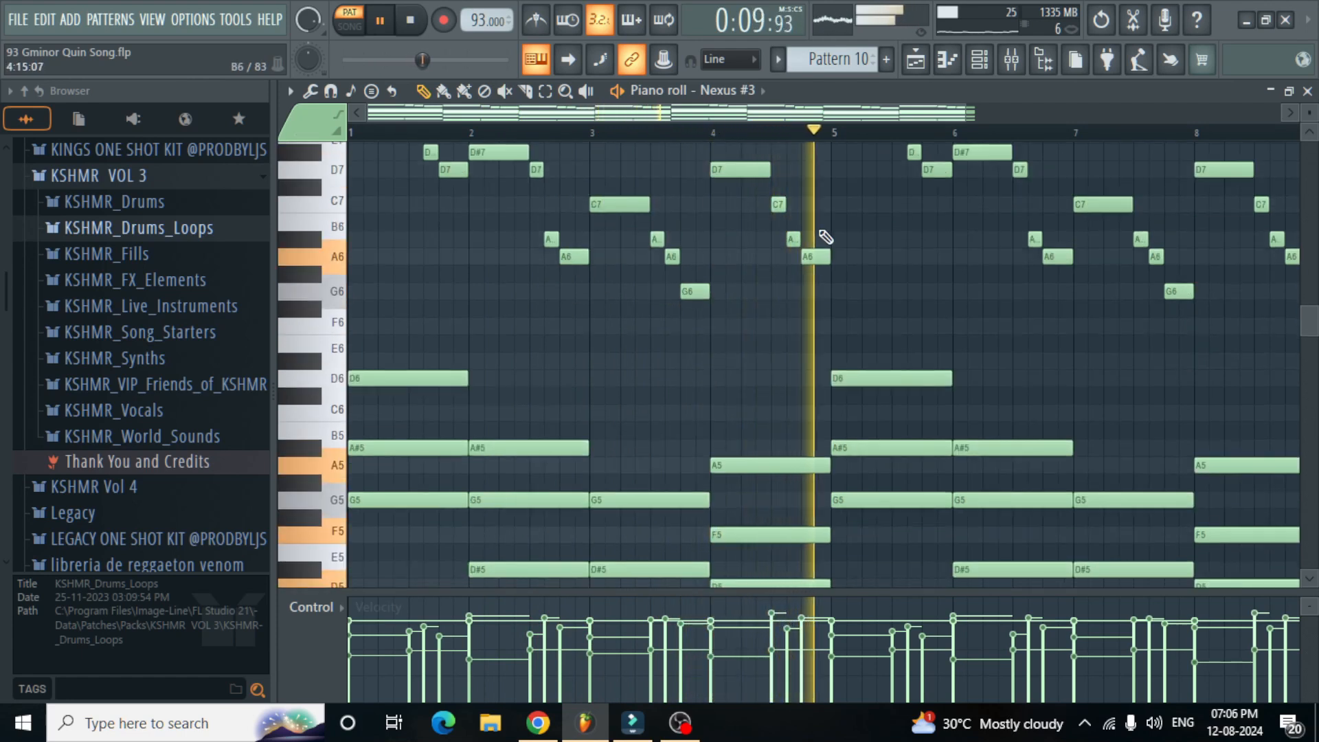
key("space")
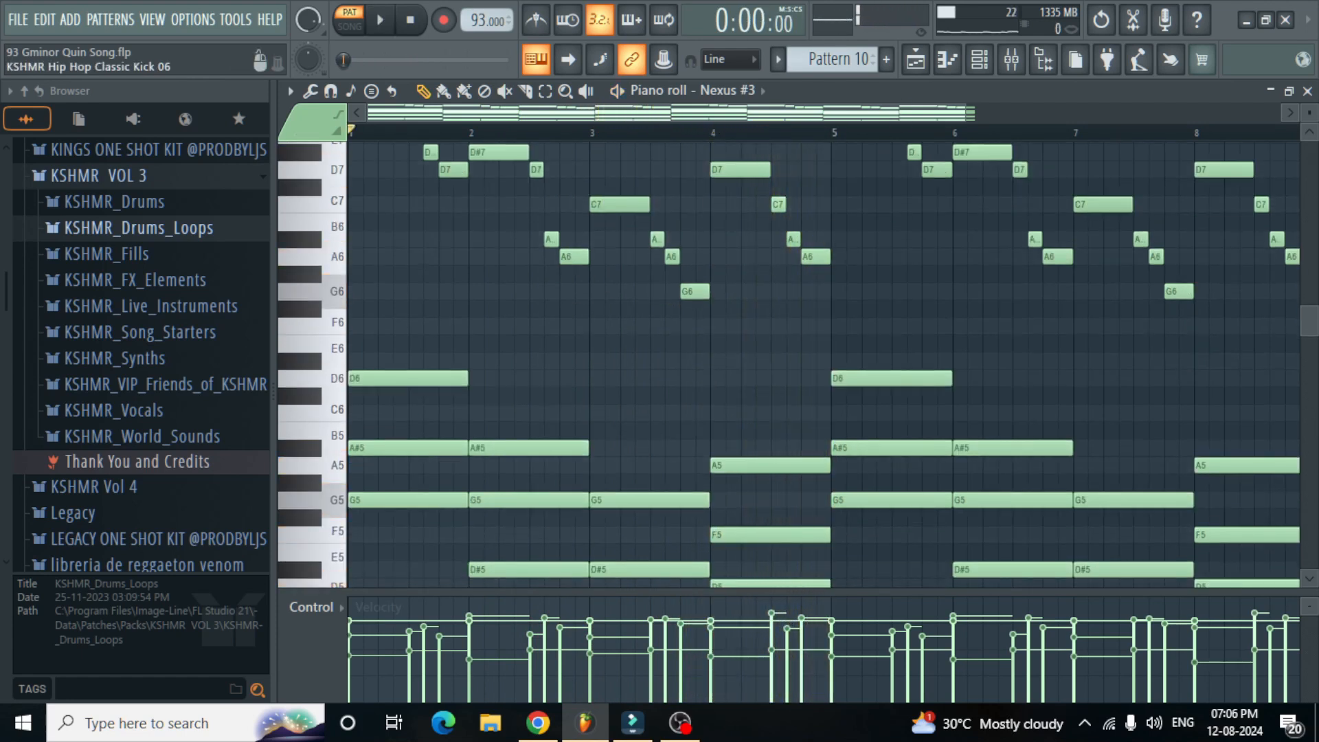
Step: Review the Fruity parametric EQ 2, Fruity Delay 3 and ValhallaVintageVerb settings for Pattern 7 and close the effect windows
left_click(617, 320)
key("Escape")
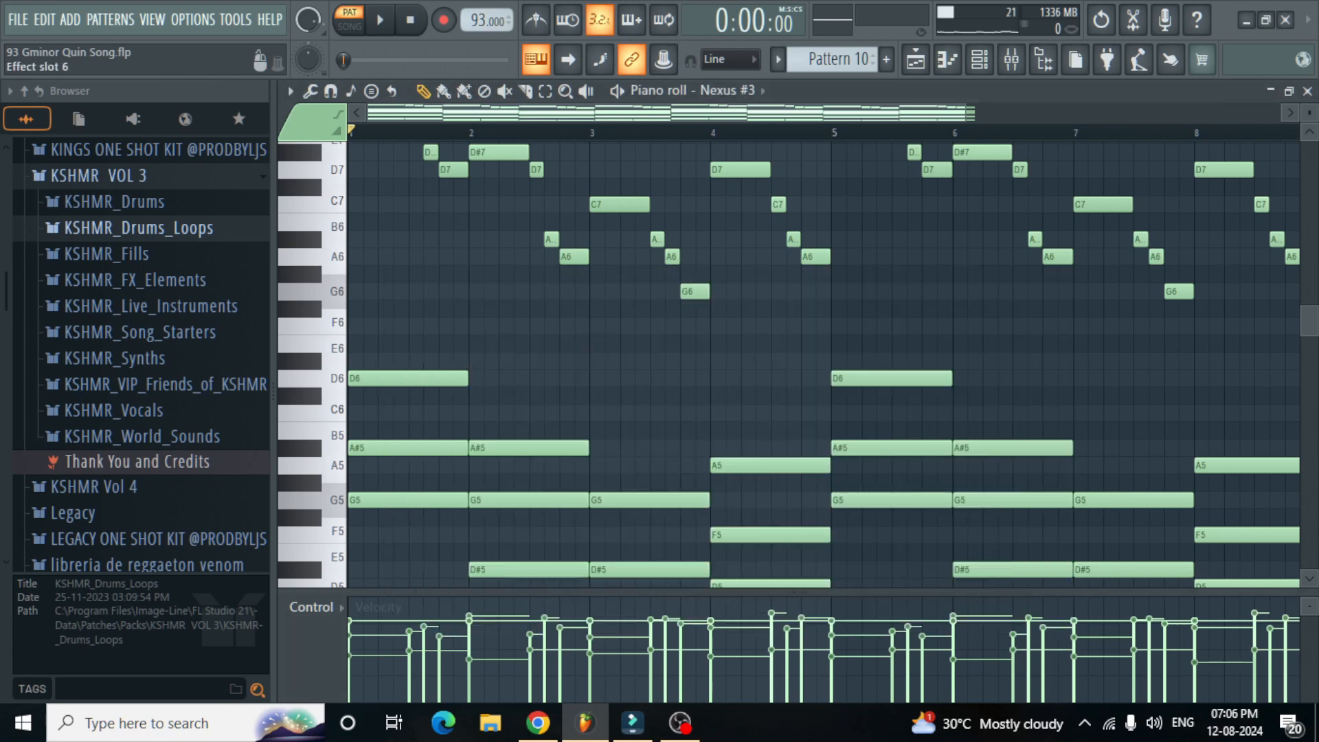
left_click(889, 385)
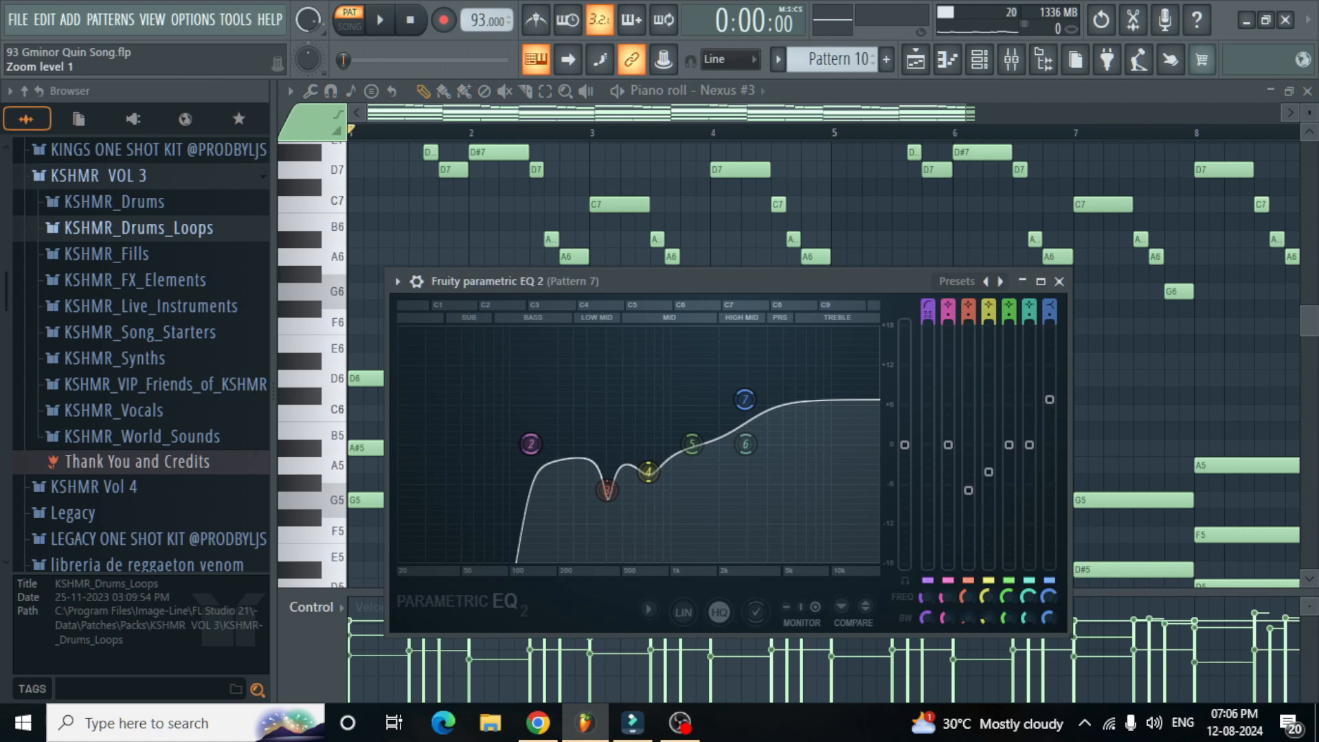
left_click(702, 396)
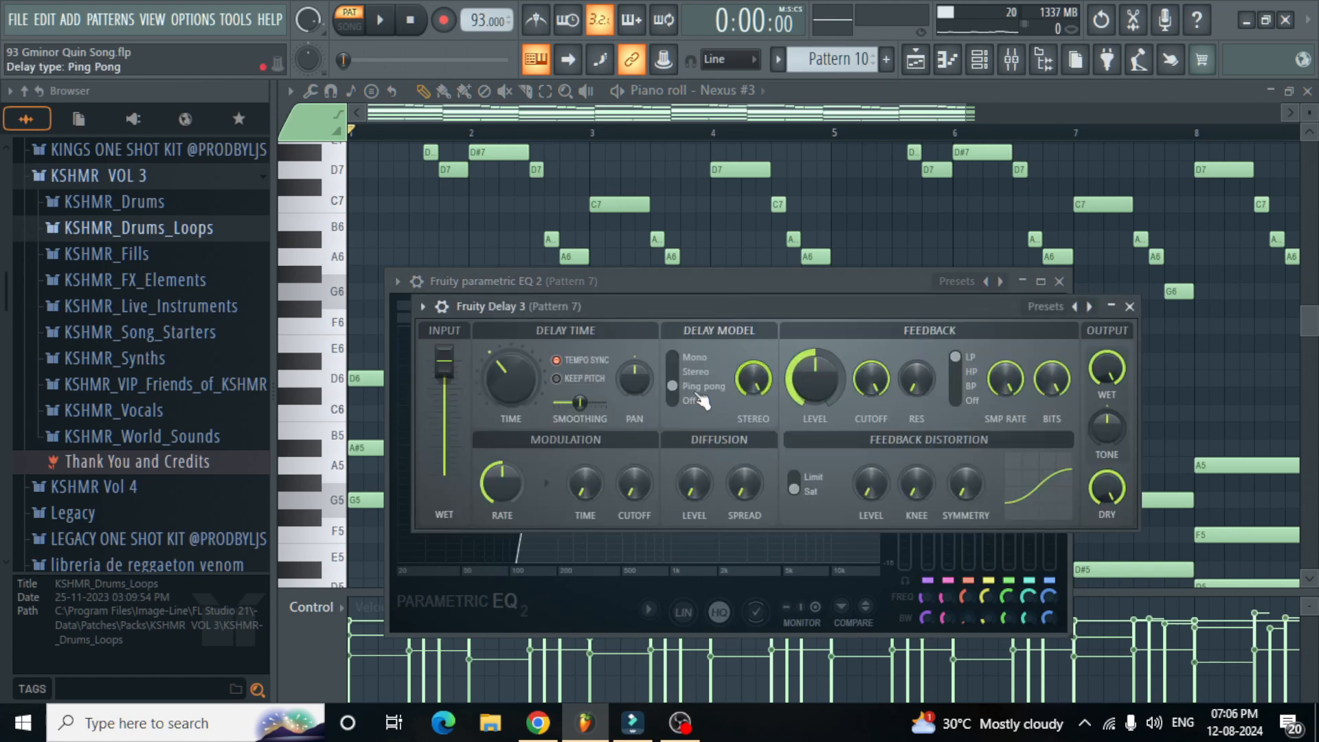
left_click(1131, 307)
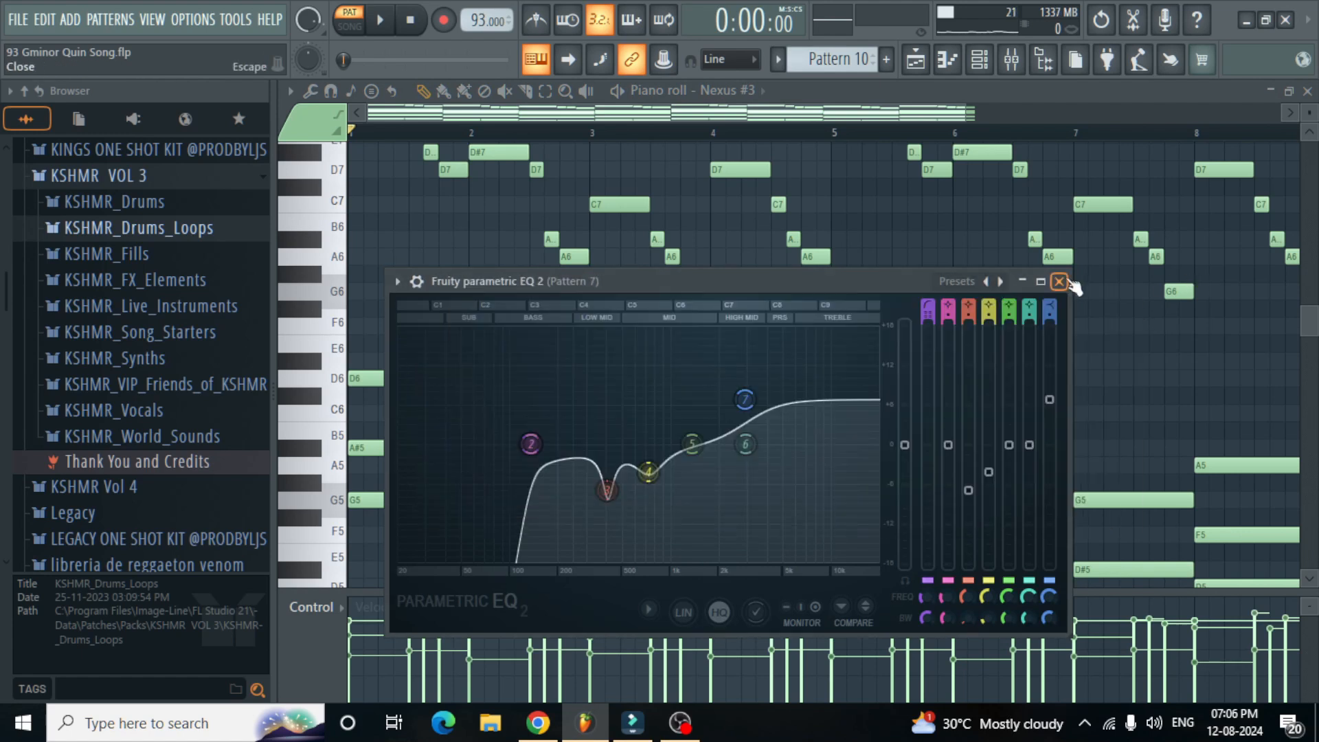
left_click(1060, 282)
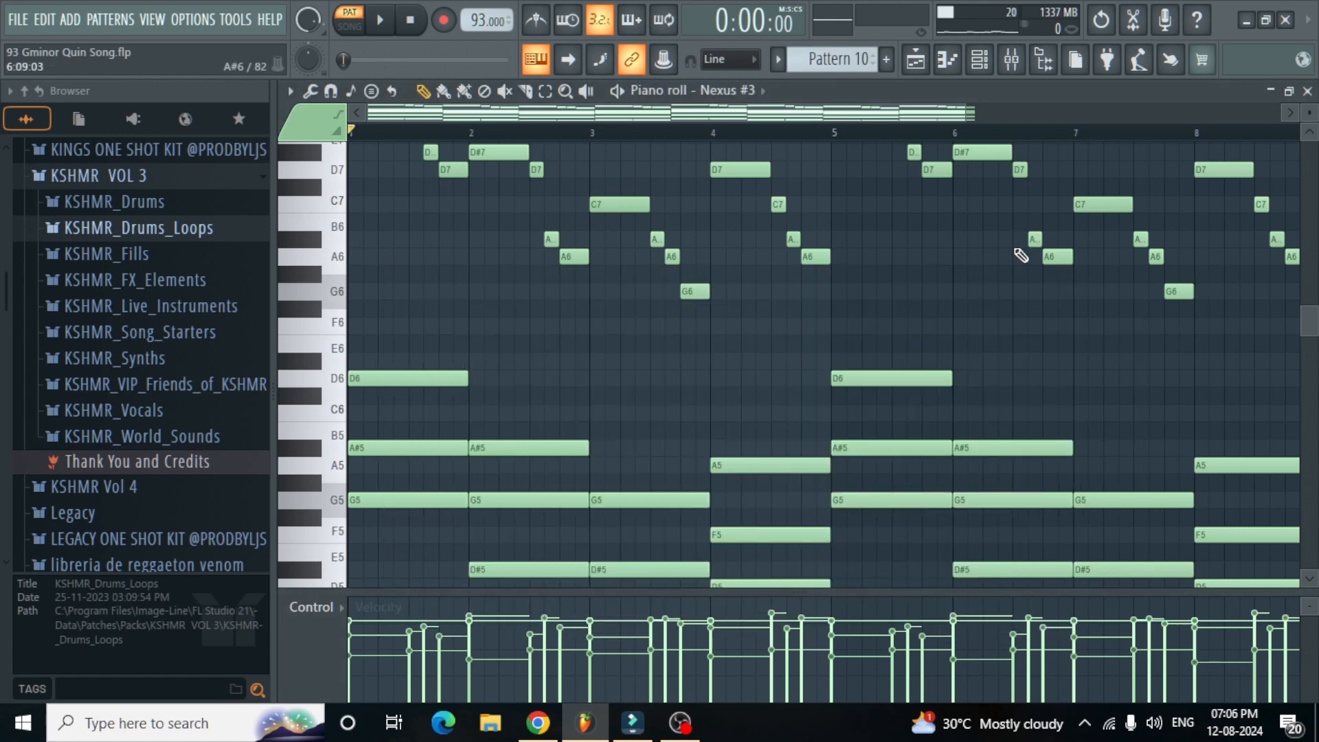
scroll(710, 253, "up", 2)
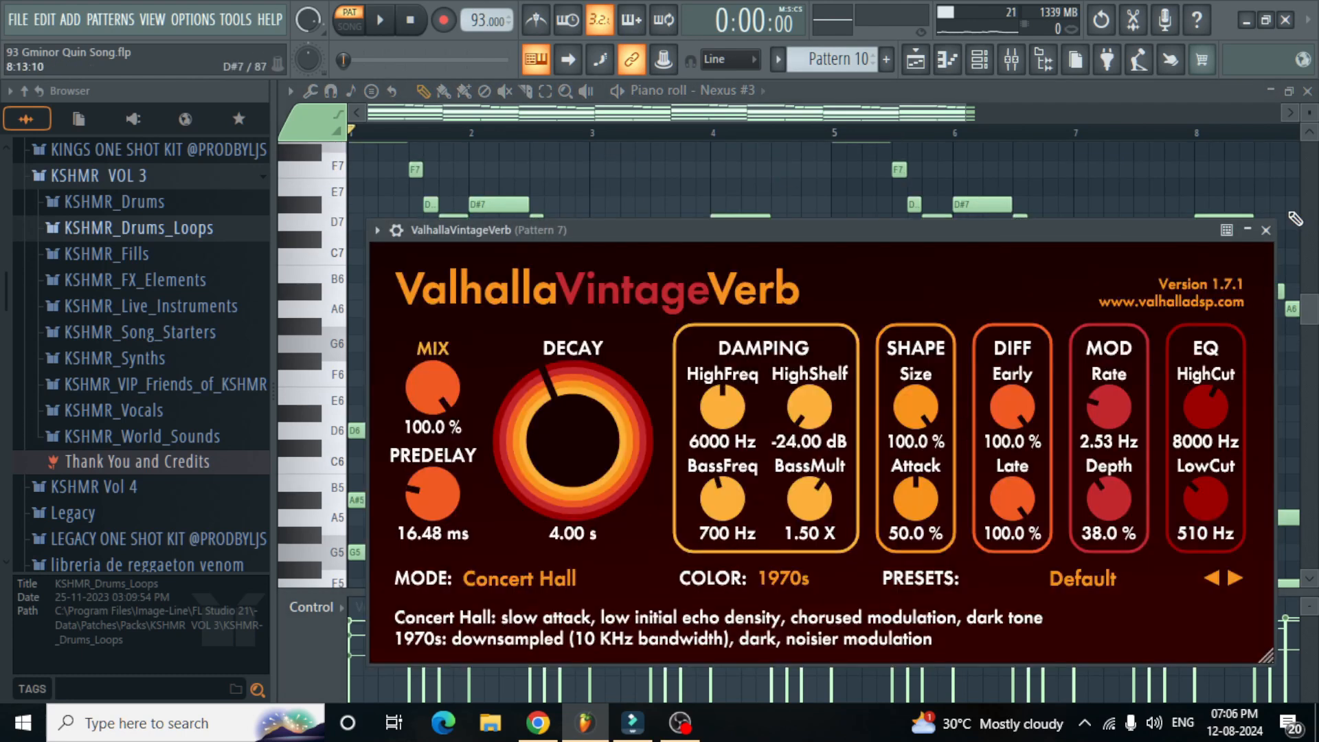
left_click(1270, 230)
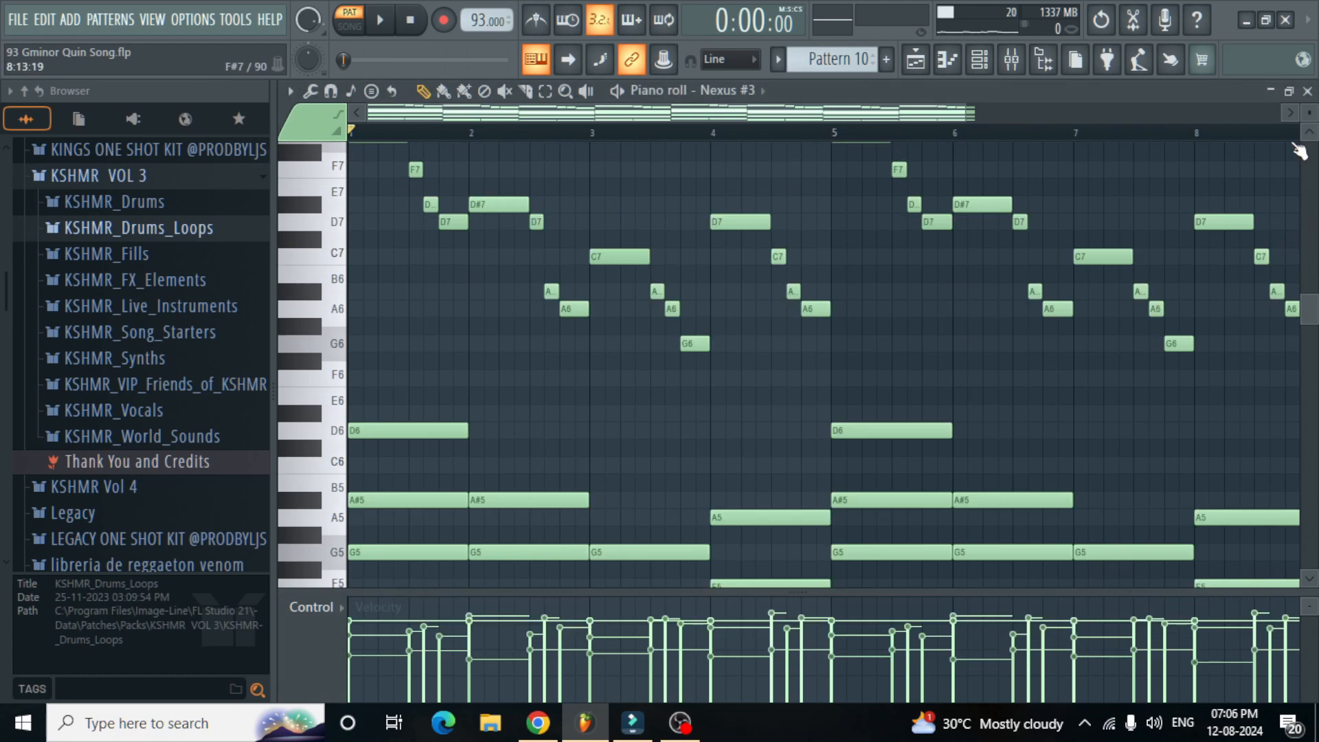
Step: Return to the Playlist, solo Track 2 and play it from bar 5 in song mode
left_click(1307, 91)
left_click(661, 106)
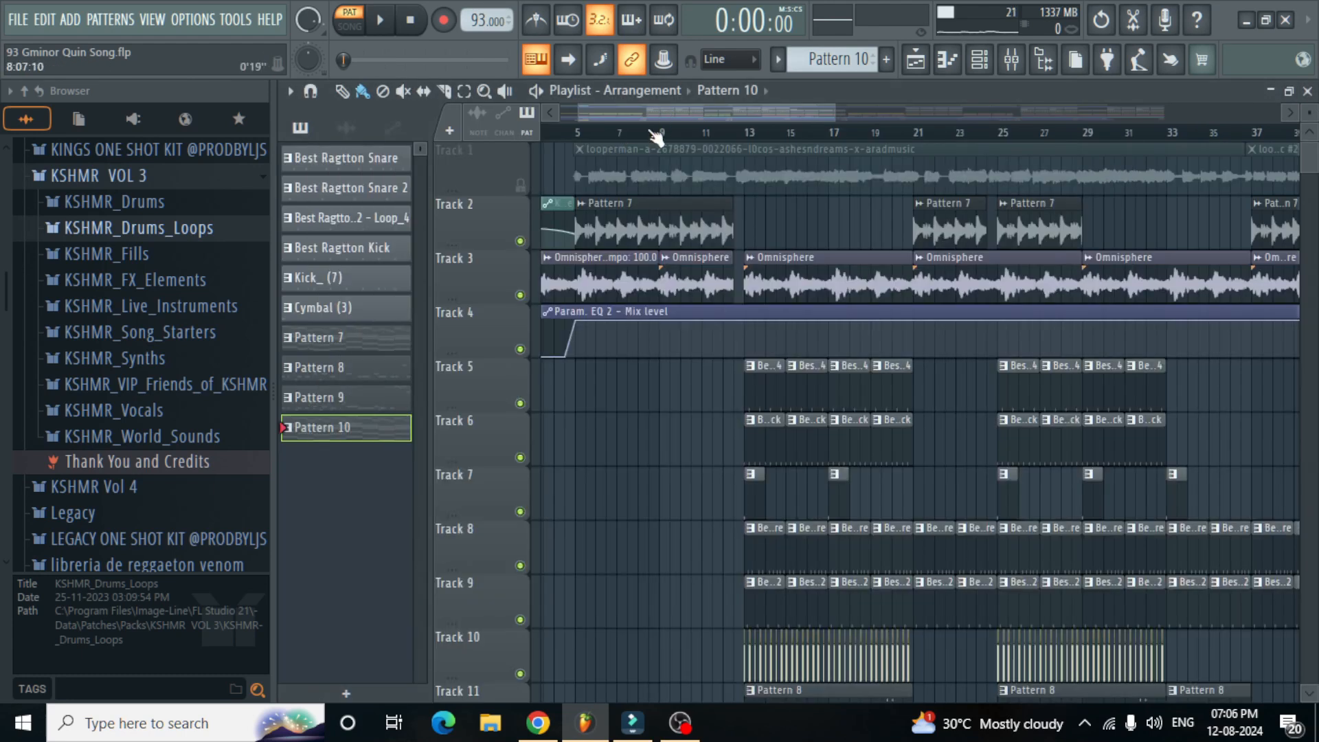
right_click(520, 240)
left_click(577, 132)
key("space")
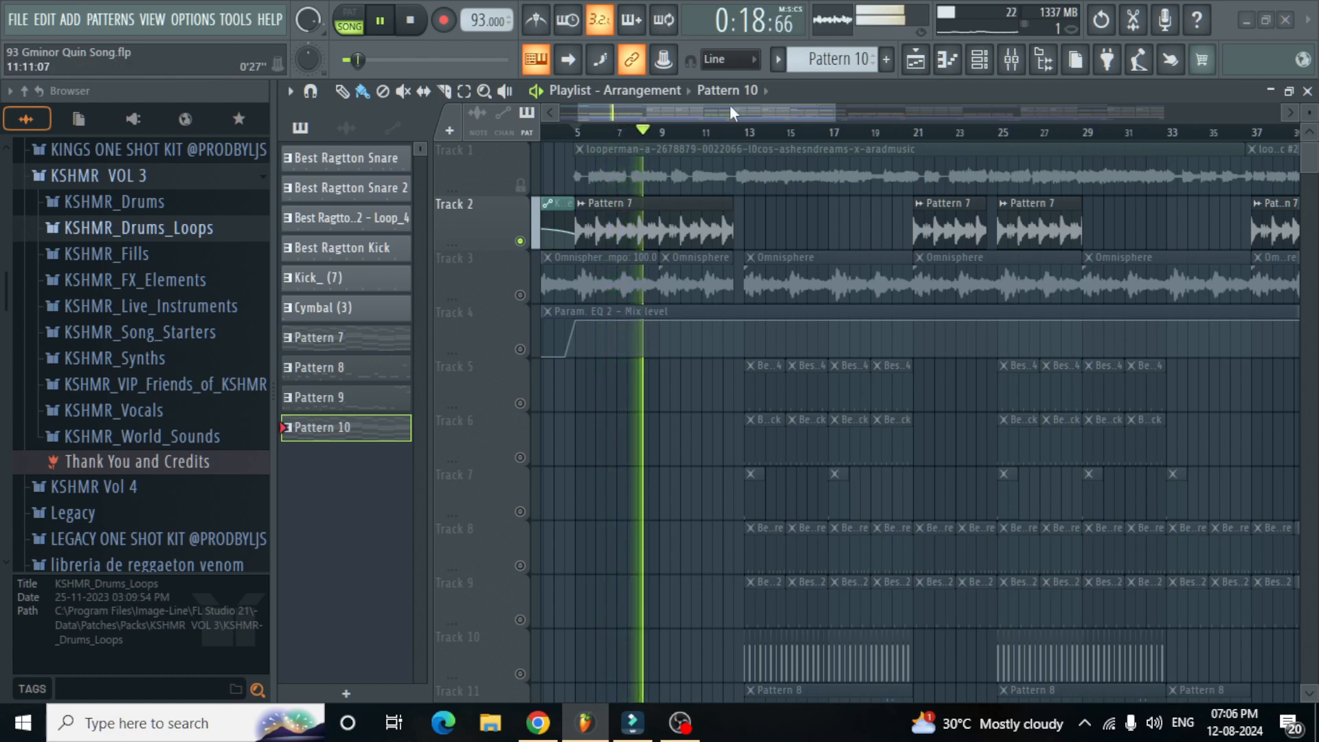
key("space")
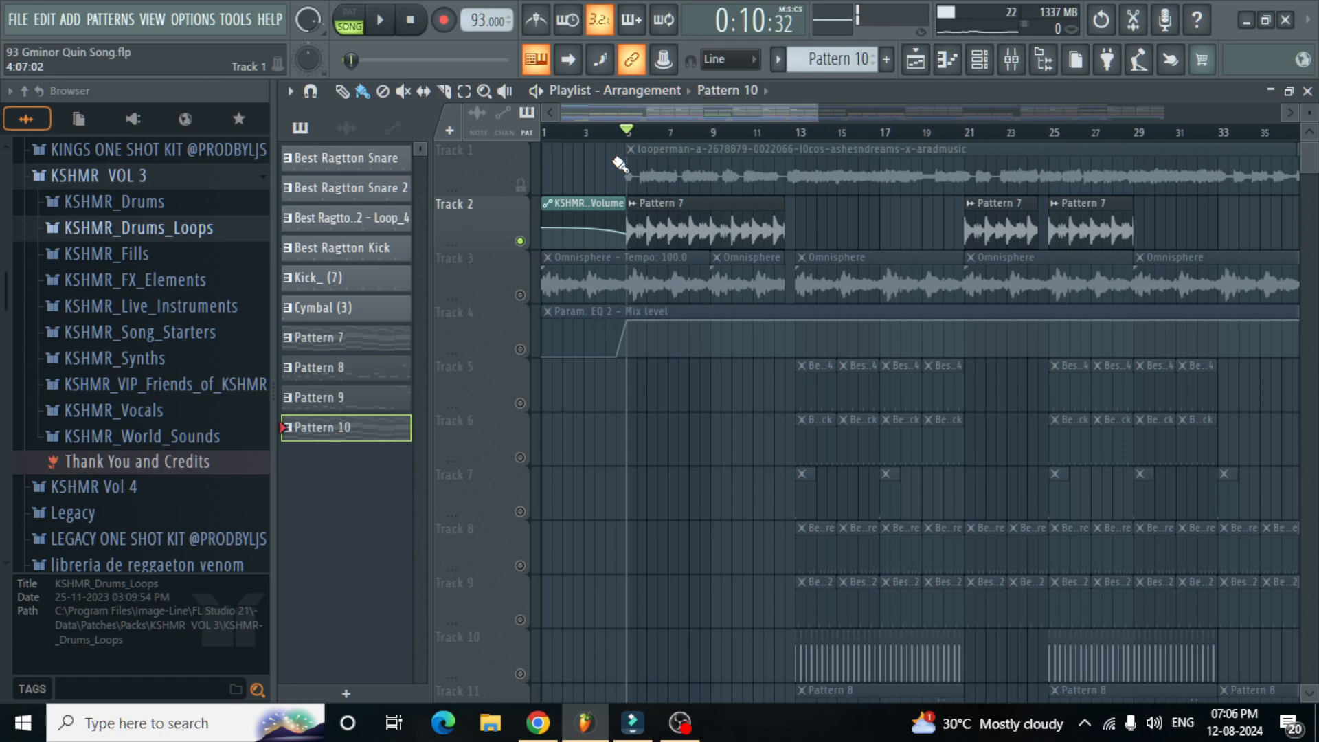
Step: Solo Track 3 and move the playhead back to bar 1 of the Playlist
right_click(520, 296)
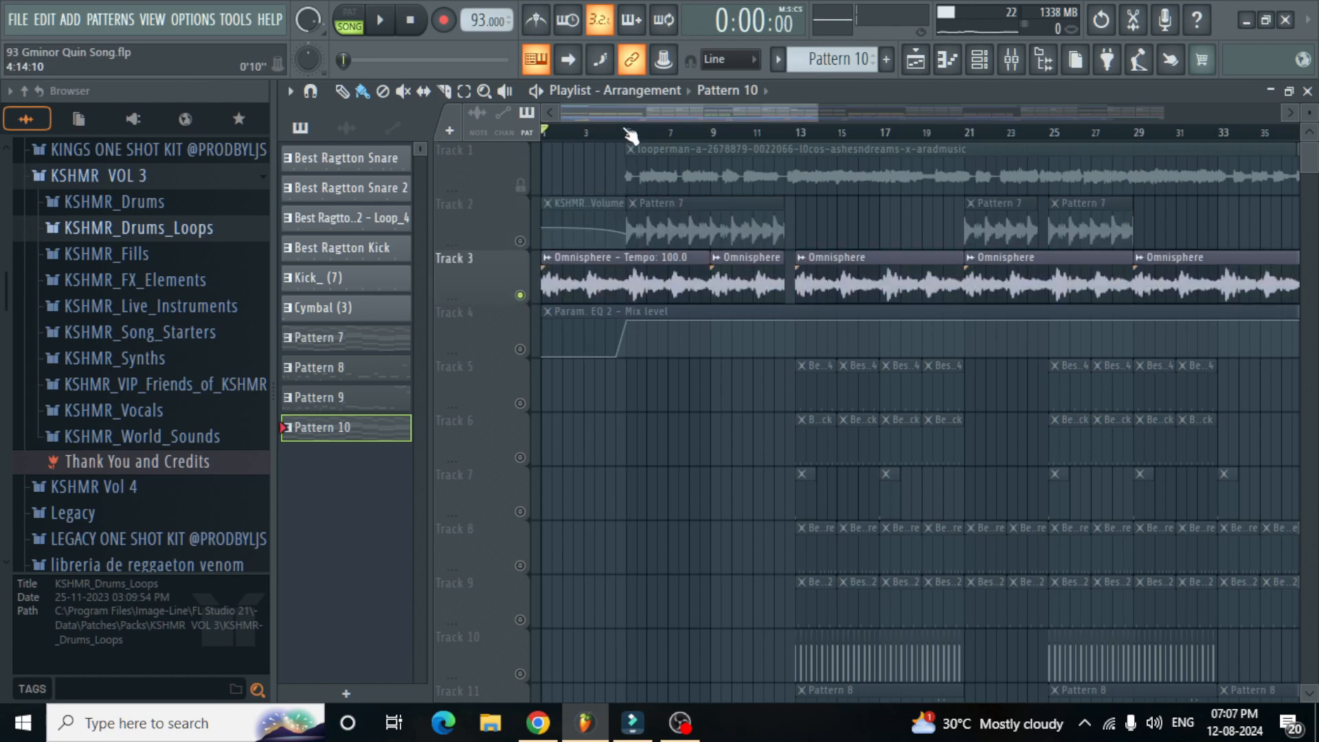
left_click_drag(597, 139, 455, 136)
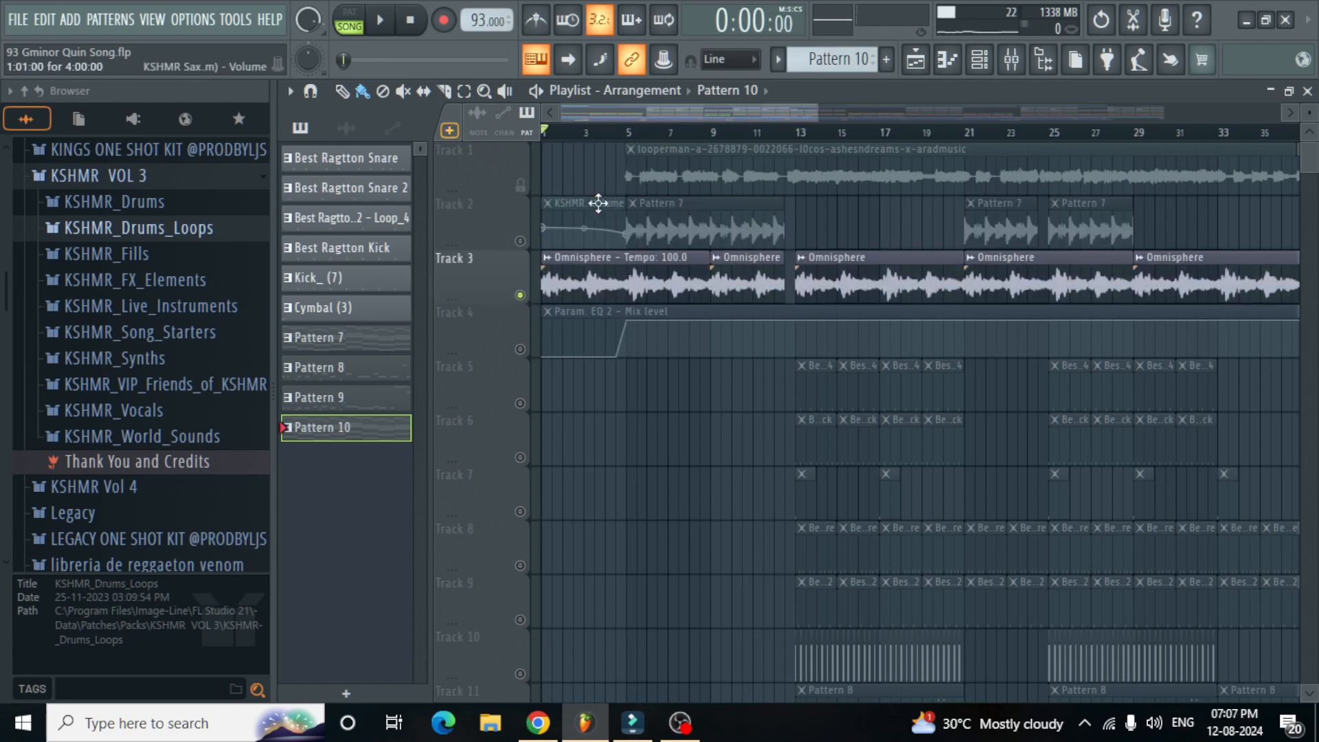
left_click(980, 60)
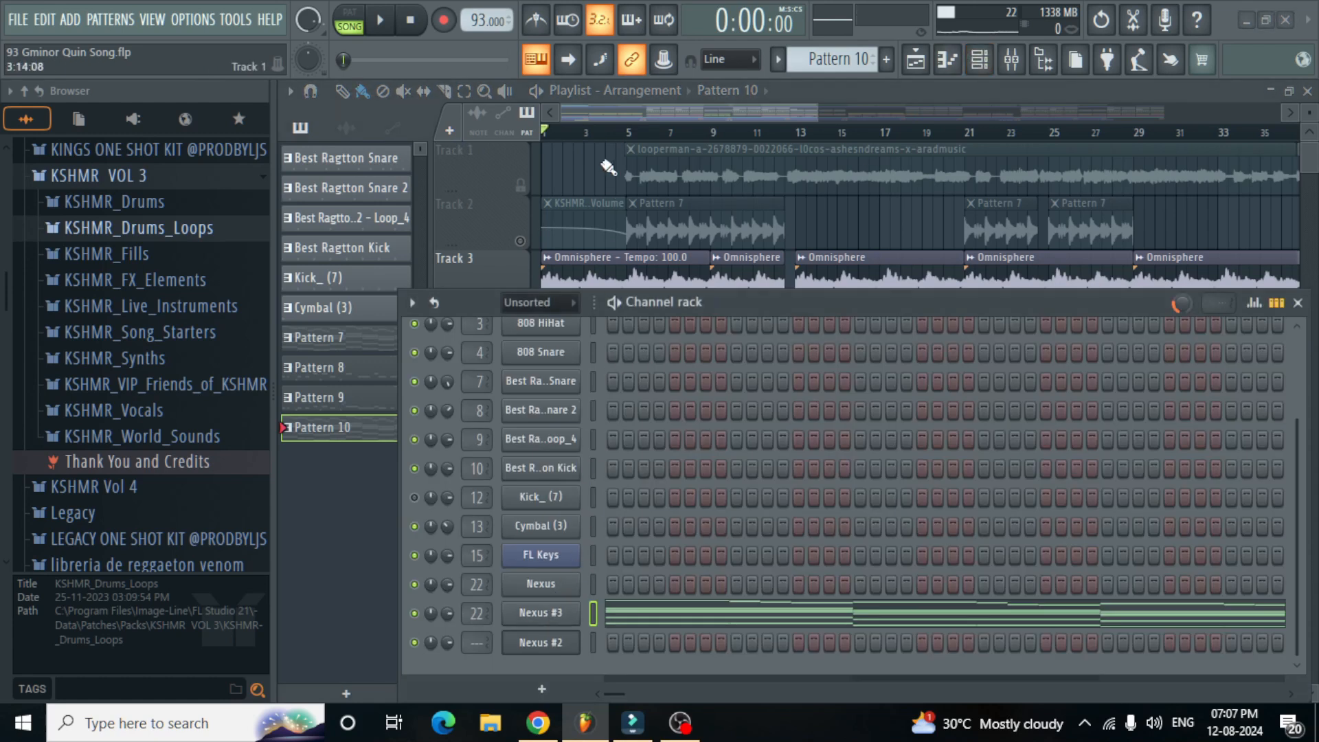
left_click(596, 116)
Step: Review the sample settings of the Omnisphere audio clip on Track 3 and close its window
left_click(589, 287)
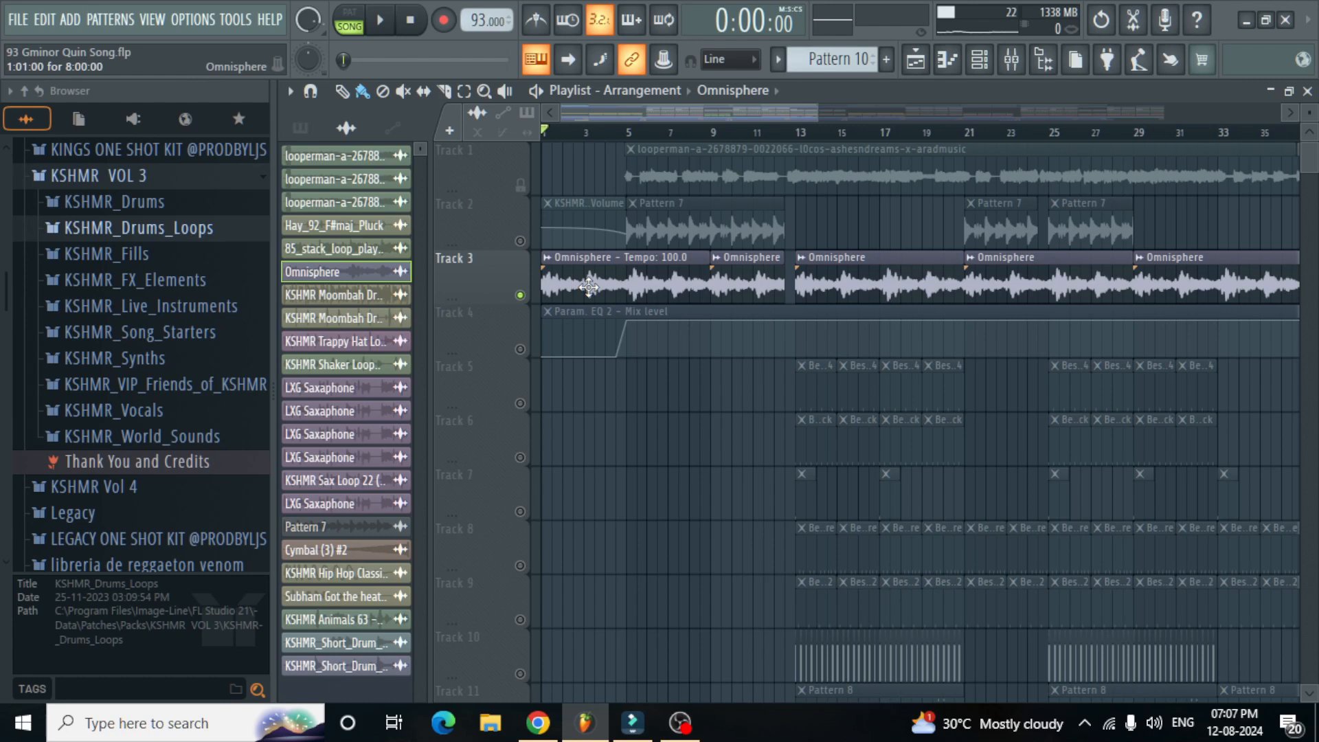
double_click(589, 287)
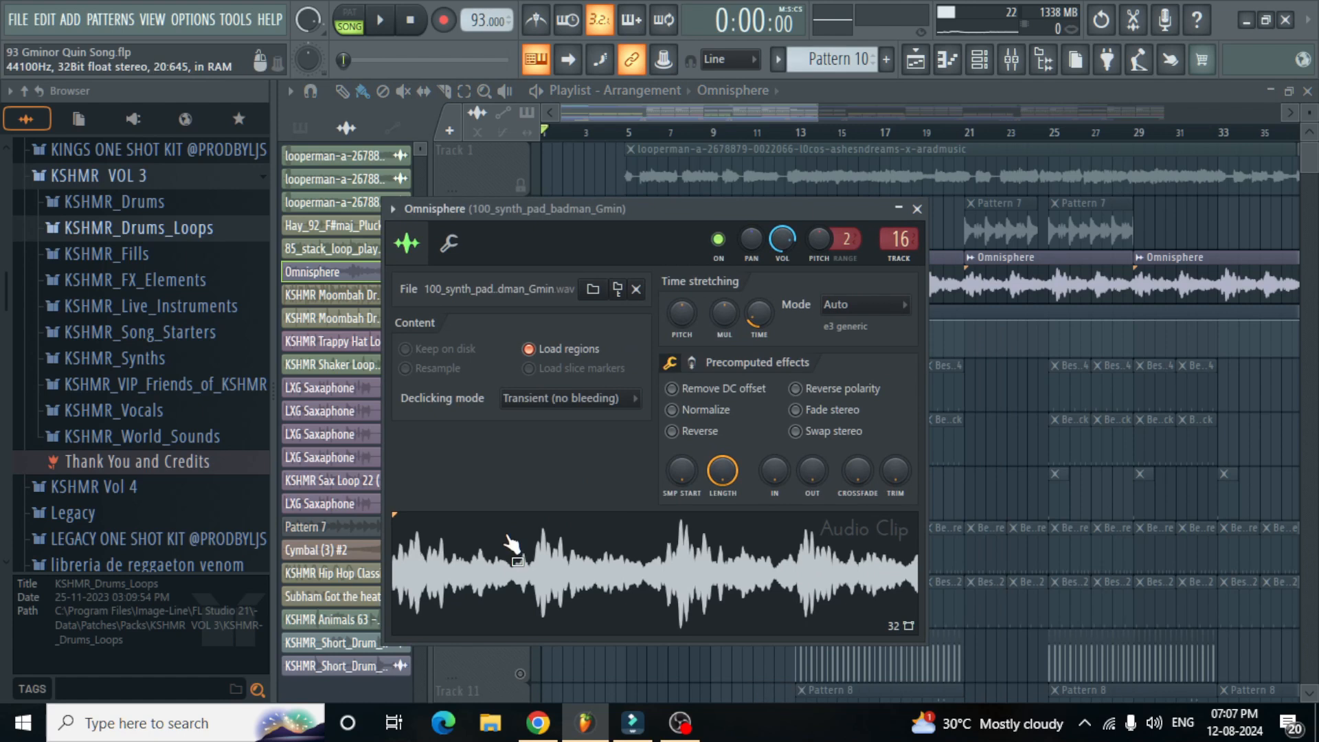
left_click(918, 209)
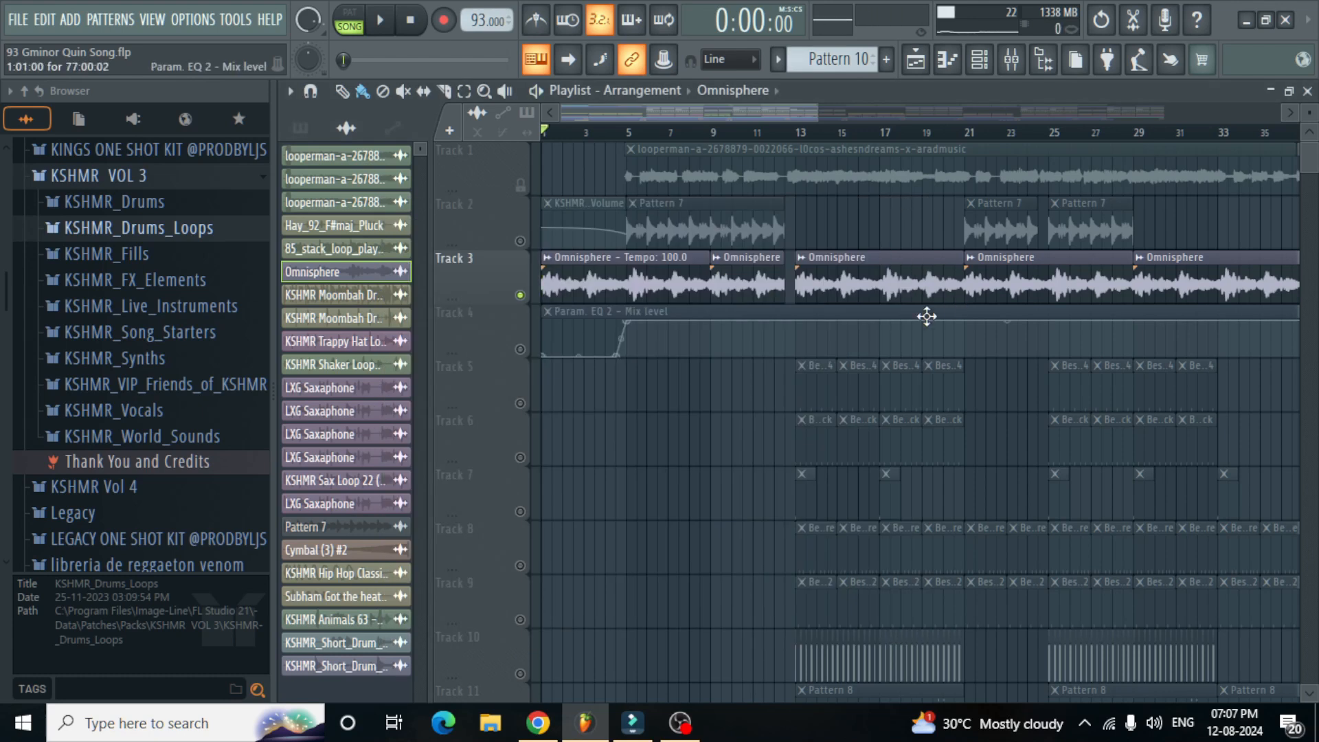
Step: Look over the arrangement's tracks and place the playhead at bar 13, where the third Omnisphere clip starts
scroll(925, 312, "up", 3)
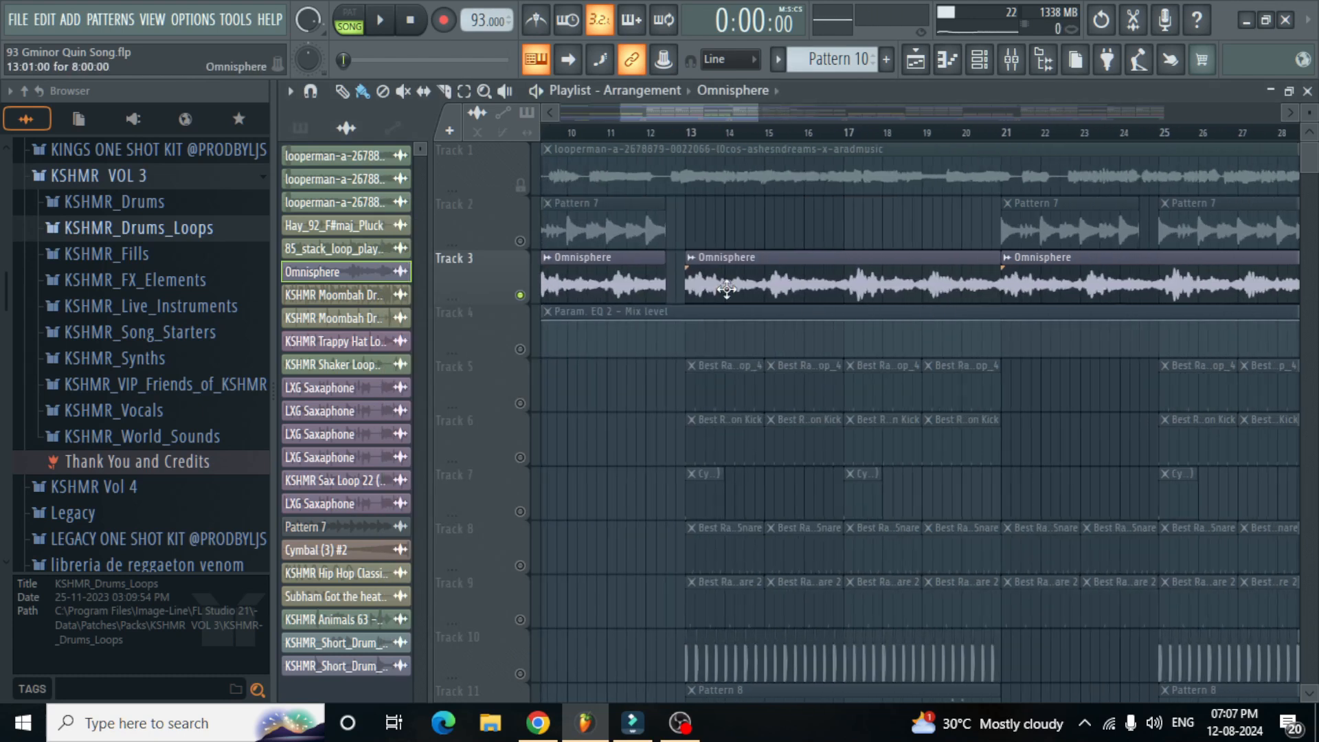
scroll(727, 288, "down", 4)
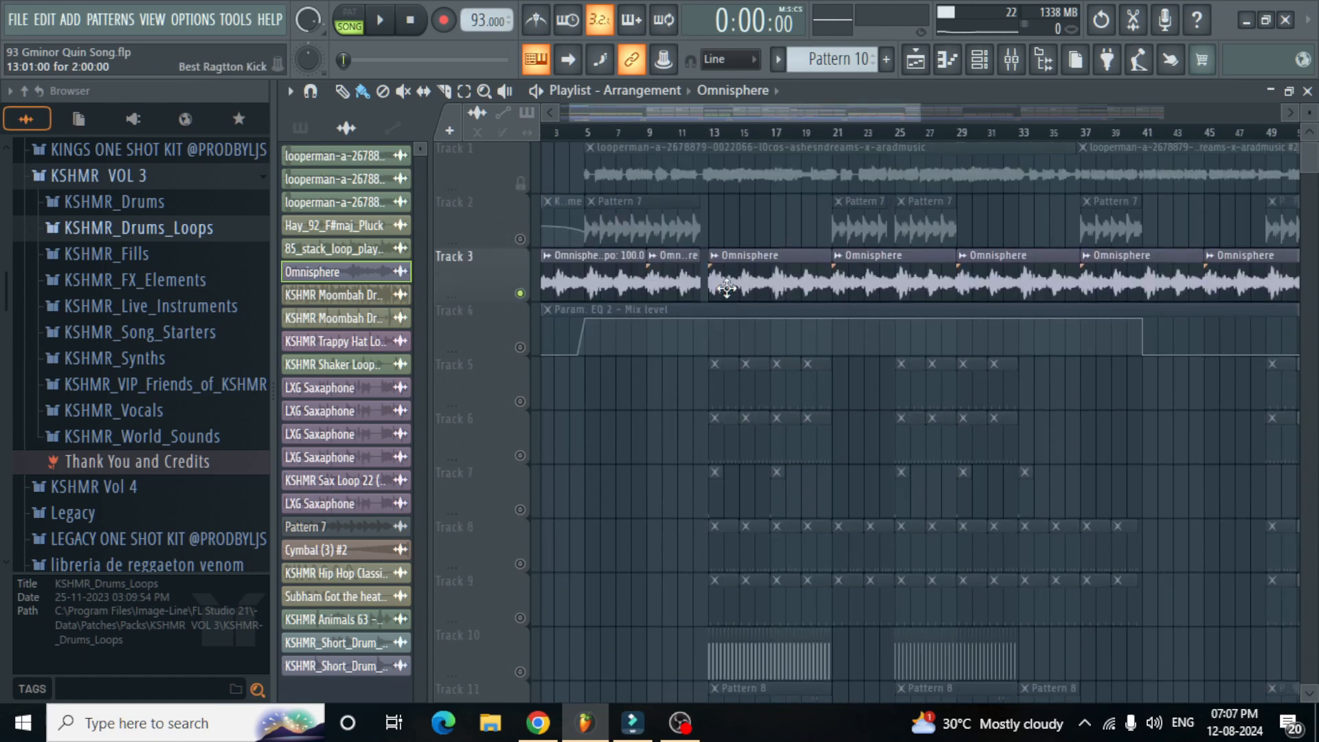
scroll(925, 274, "down", 4)
scroll(754, 280, "up", 2)
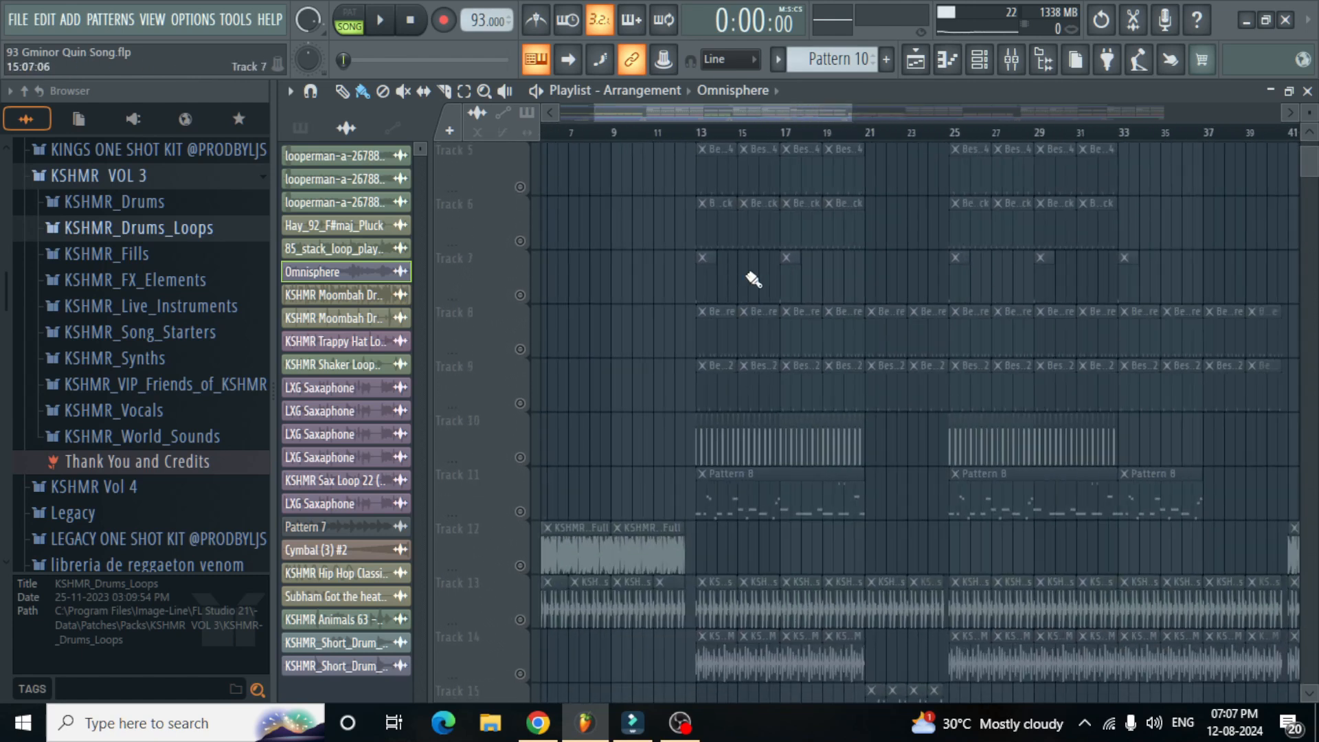
scroll(754, 280, "up", 4)
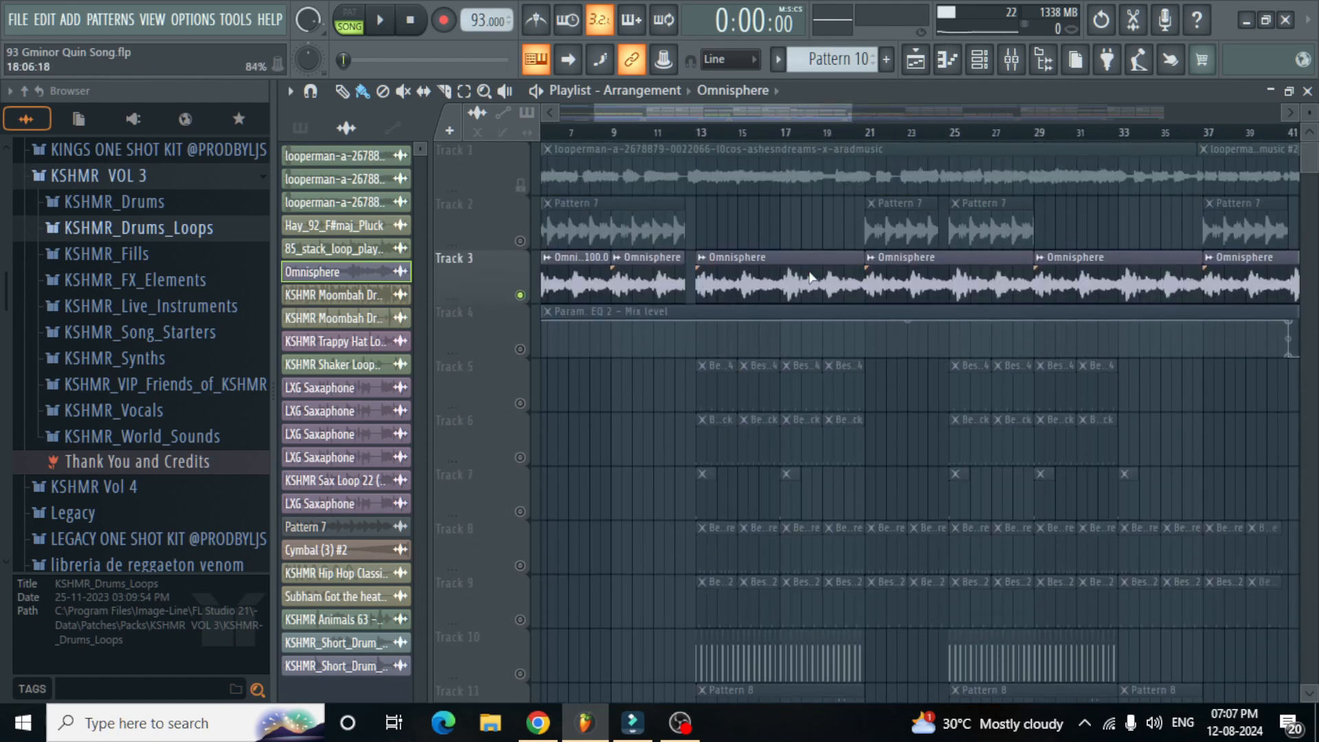
scroll(811, 277, "up", 2)
left_click(648, 132)
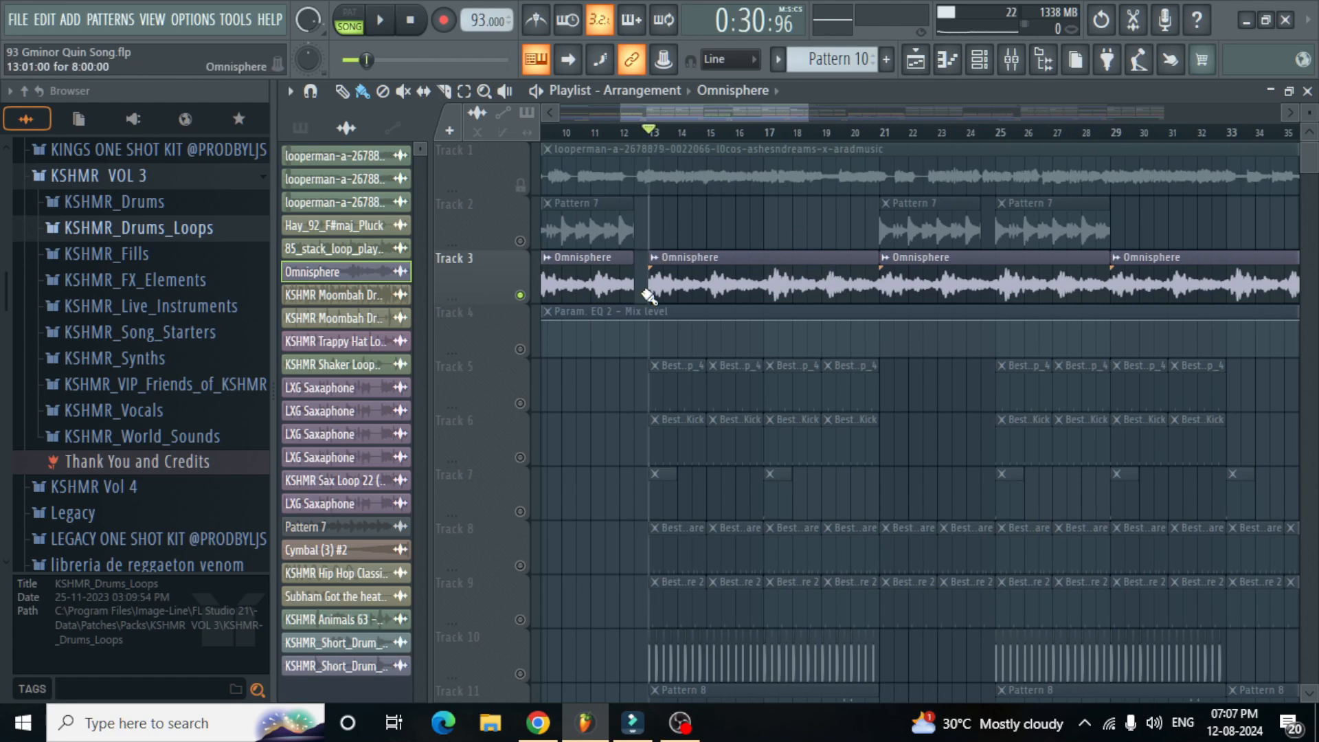
Step: Unmute the automation tracks 4, 17, 18 and 20 so they run alongside Track 3
scroll(531, 302, "down", 2)
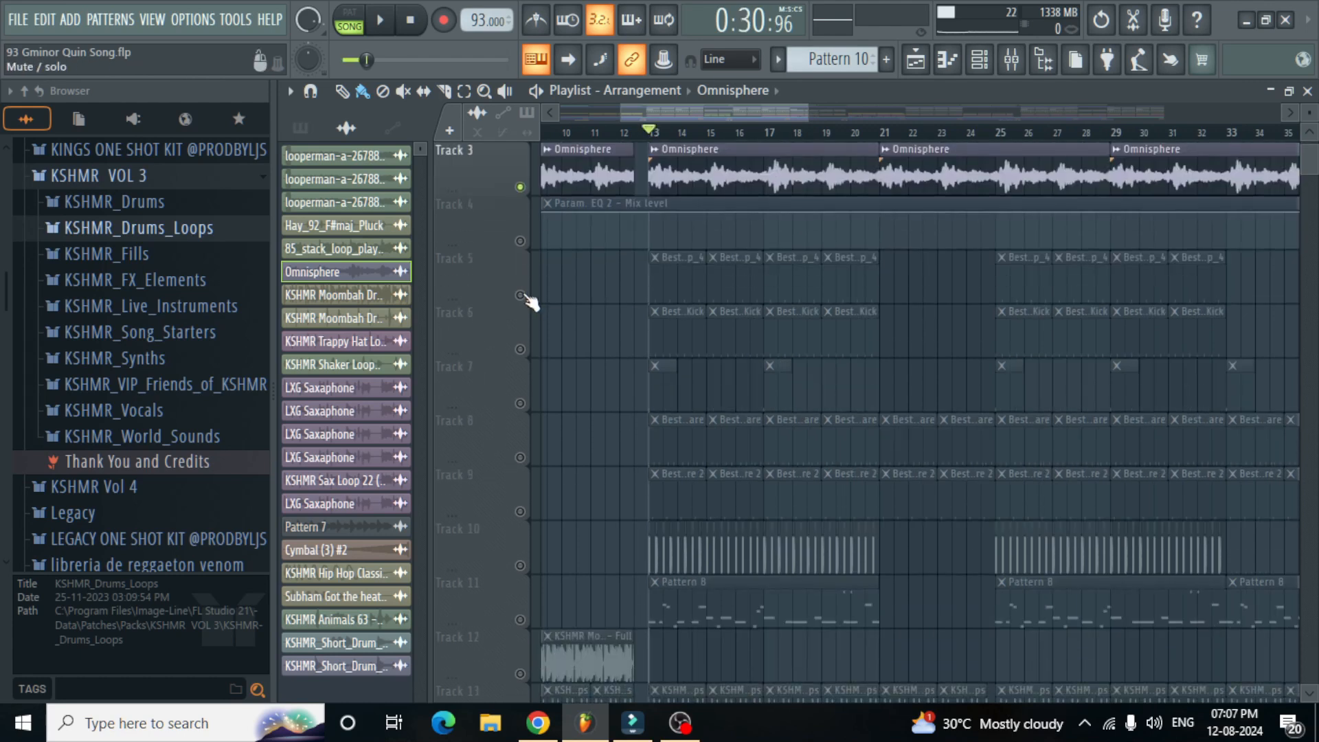
scroll(621, 385, "down", 10)
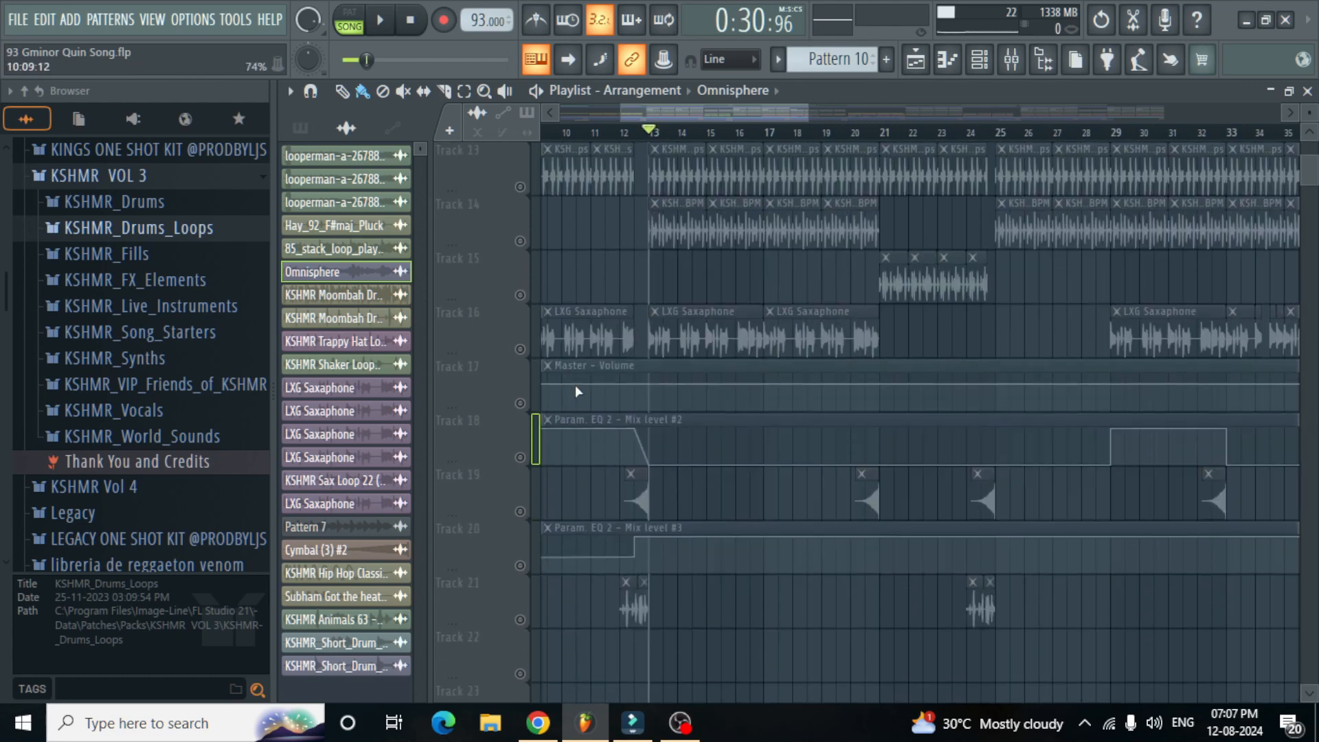
left_click(521, 403)
left_click(521, 458)
left_click(521, 566)
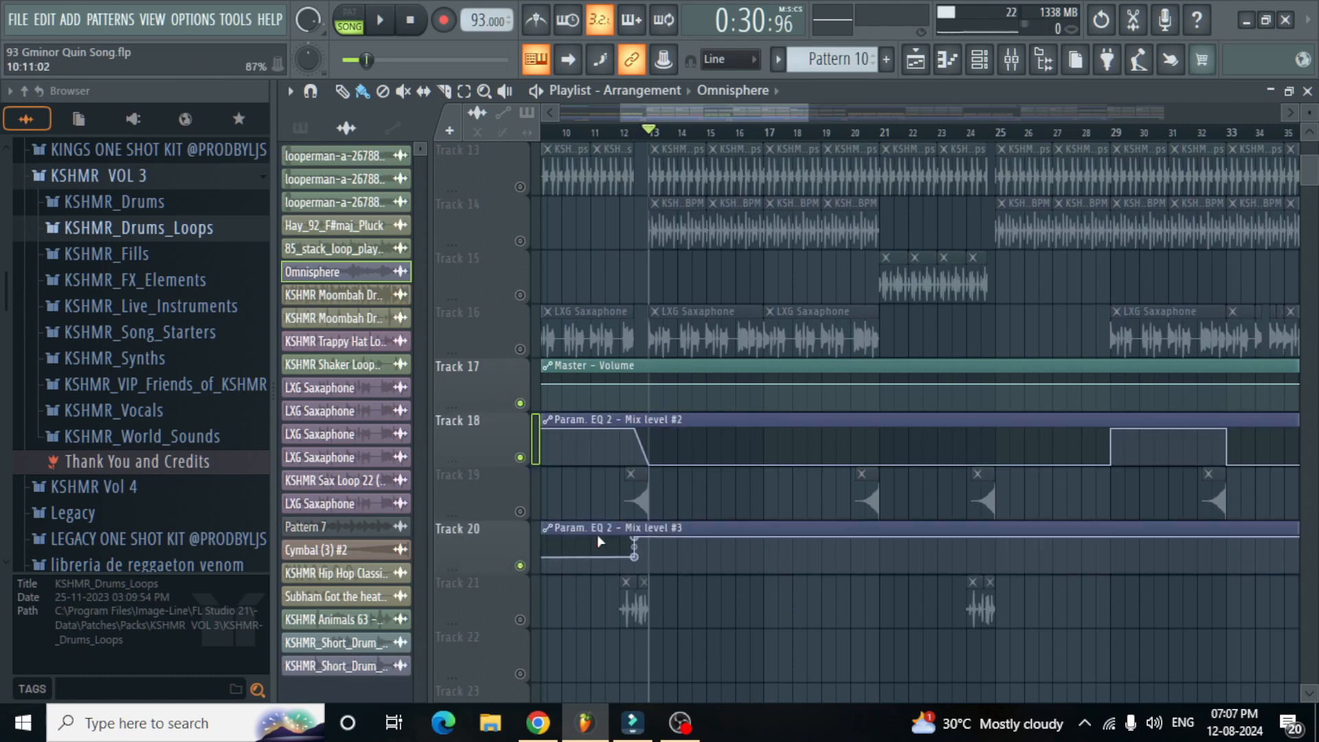
scroll(826, 426, "up", 10)
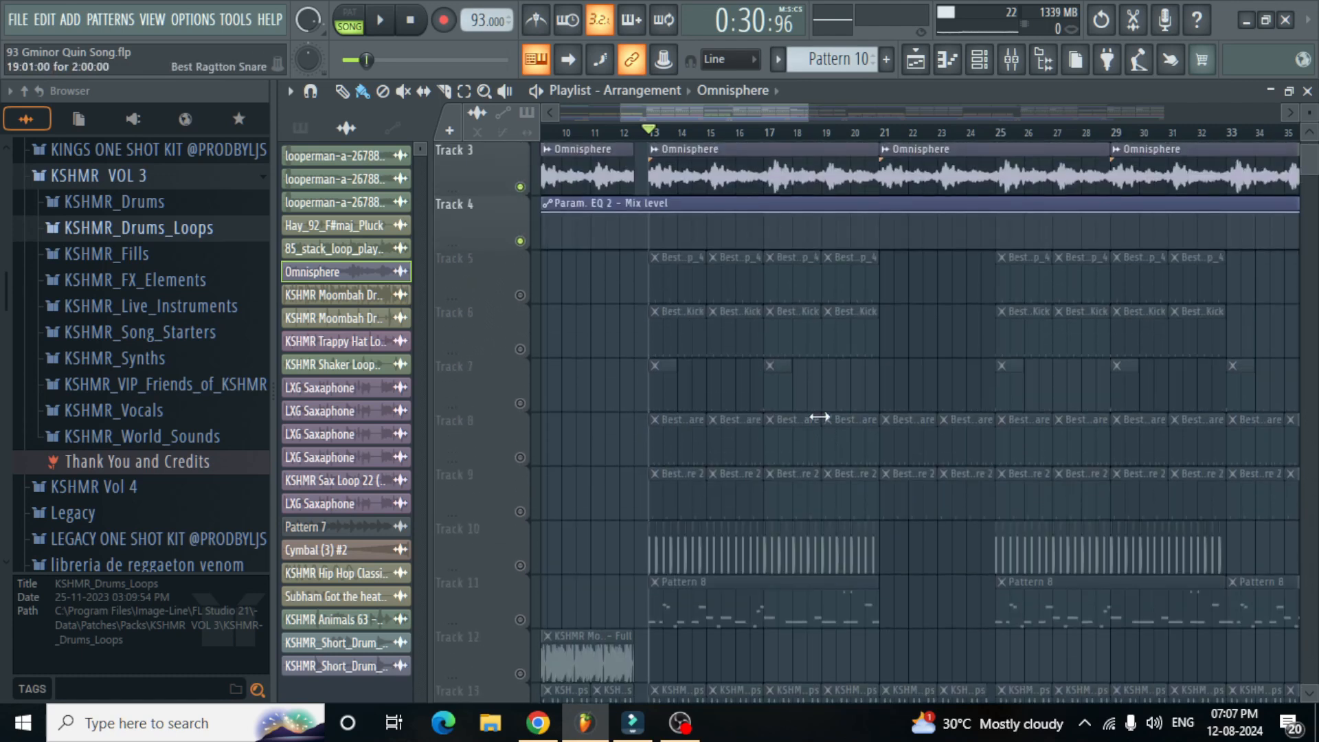
Step: Unmute Track 5 and pick its Best Ragtton Kick 2 - Loop_4 clip at bar 13
left_click(520, 297)
scroll(652, 272, "up", 2)
left_click(692, 279)
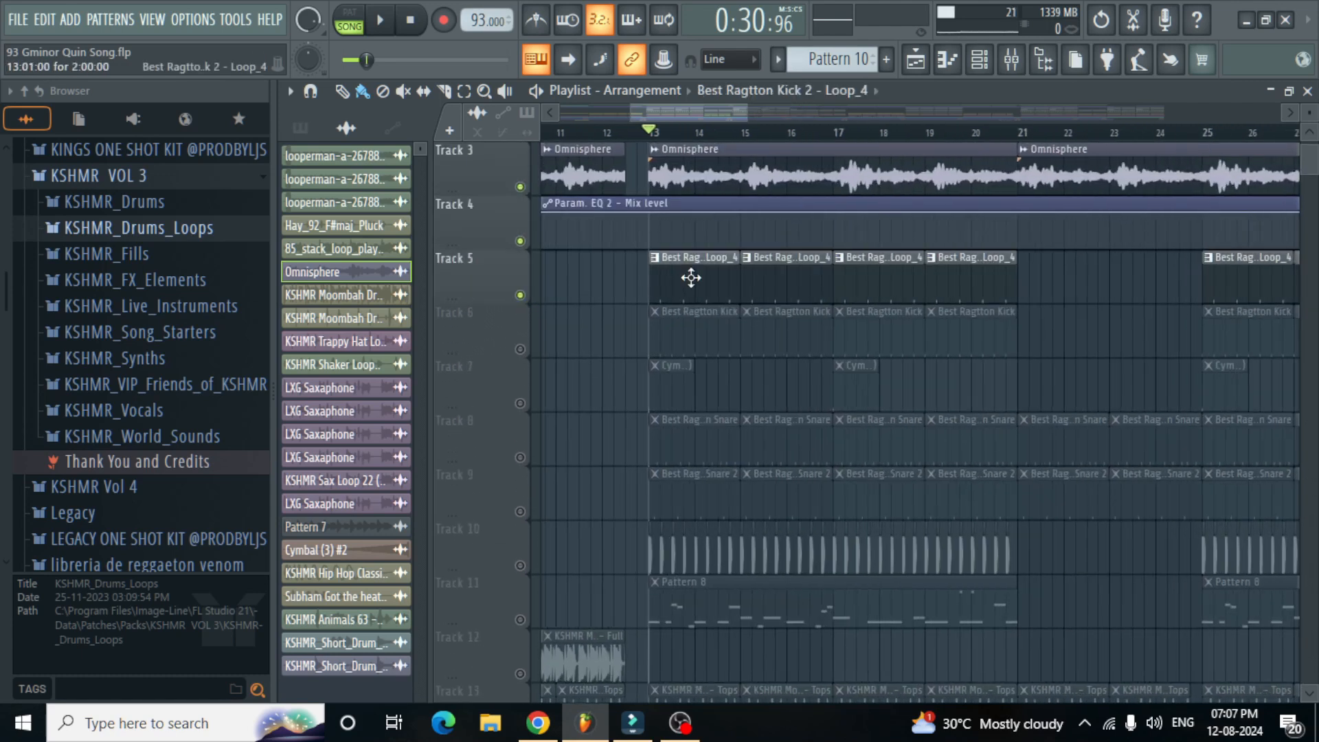
Step: Reset the stretch time in the Best Ragtton Kick 2 - Loop_4 sampler settings and return to the Playlist
left_click(979, 63)
left_click(557, 439)
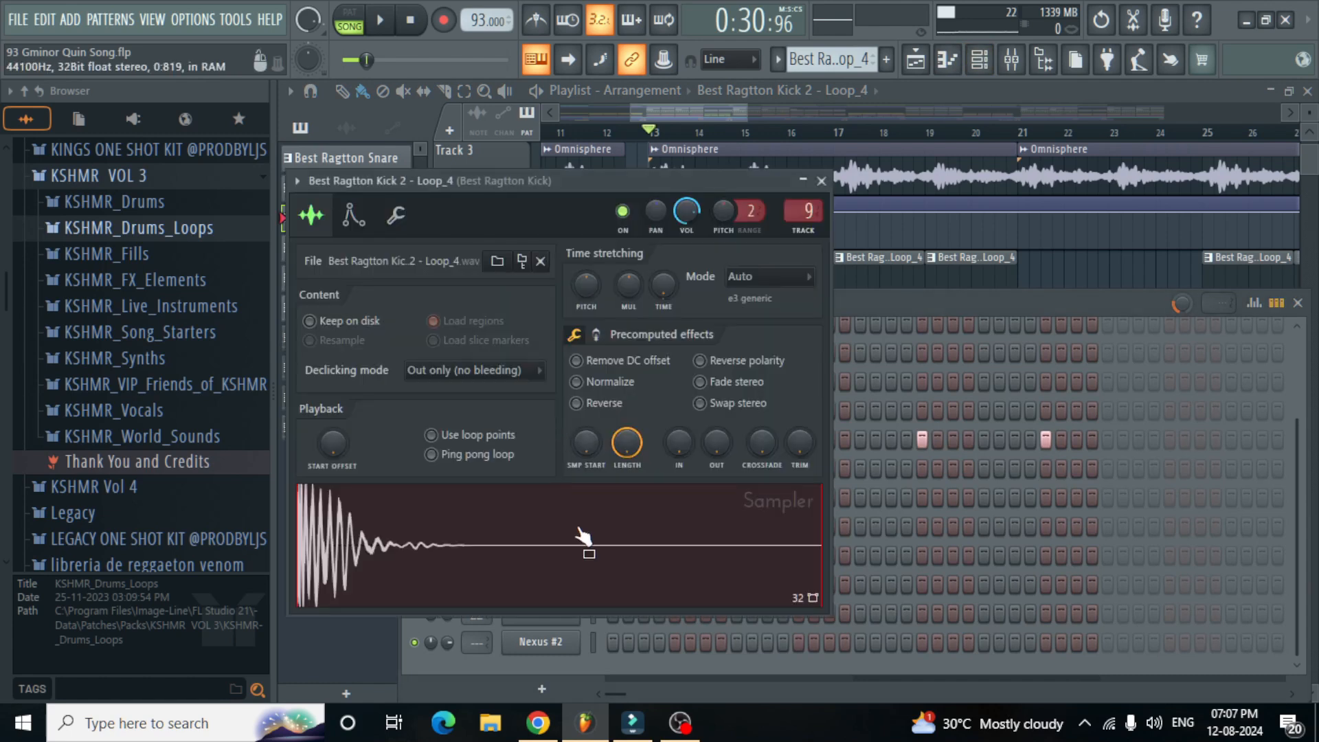
left_click(662, 286, "alt")
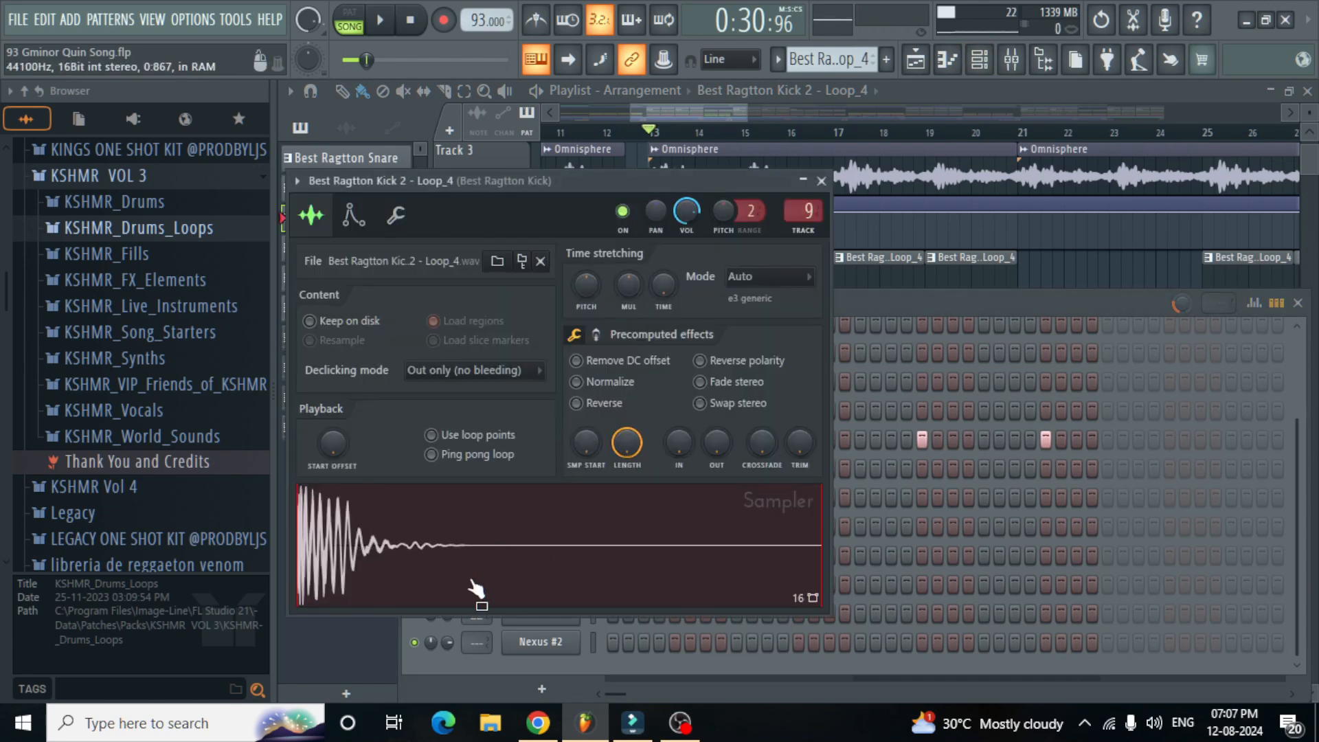
left_click(646, 106)
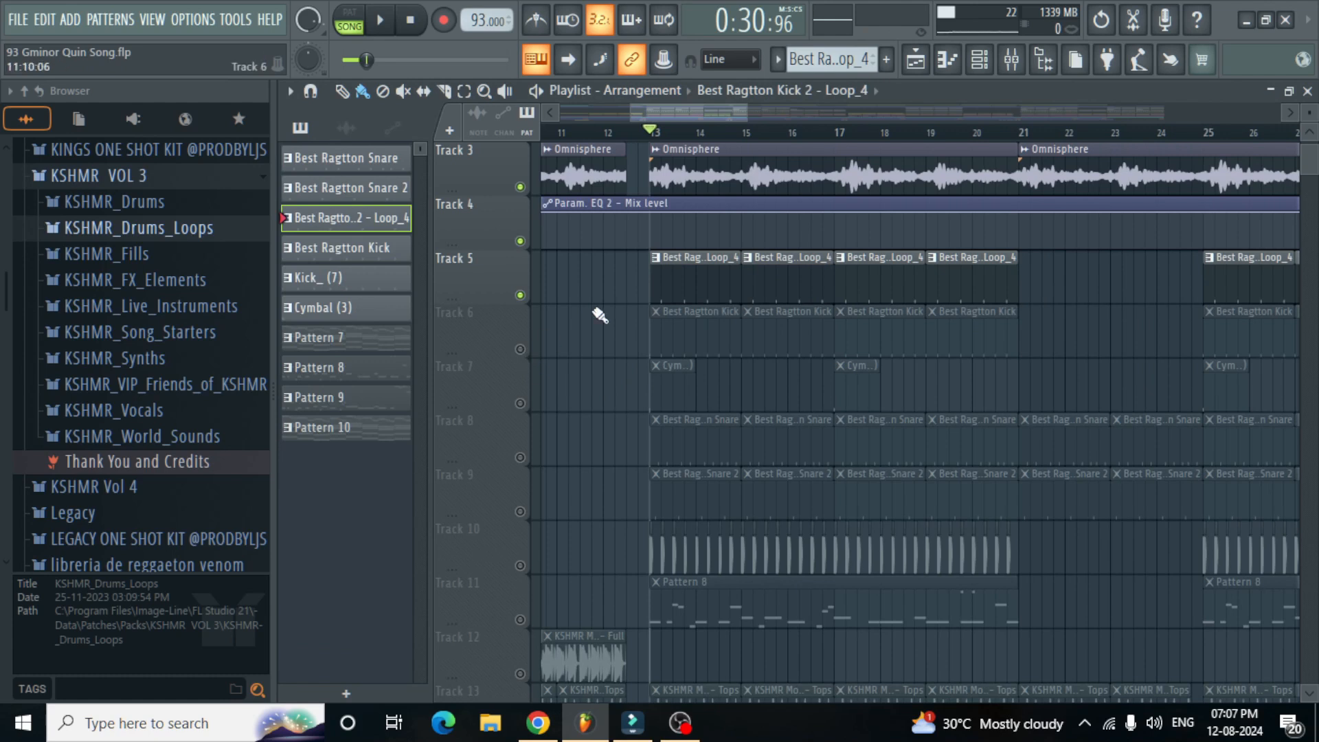
Step: Examine the Best Ragtton Kick 2 - Loop_4 notes in the piano roll during playback from bar 13, then close it and stop
double_click(702, 279)
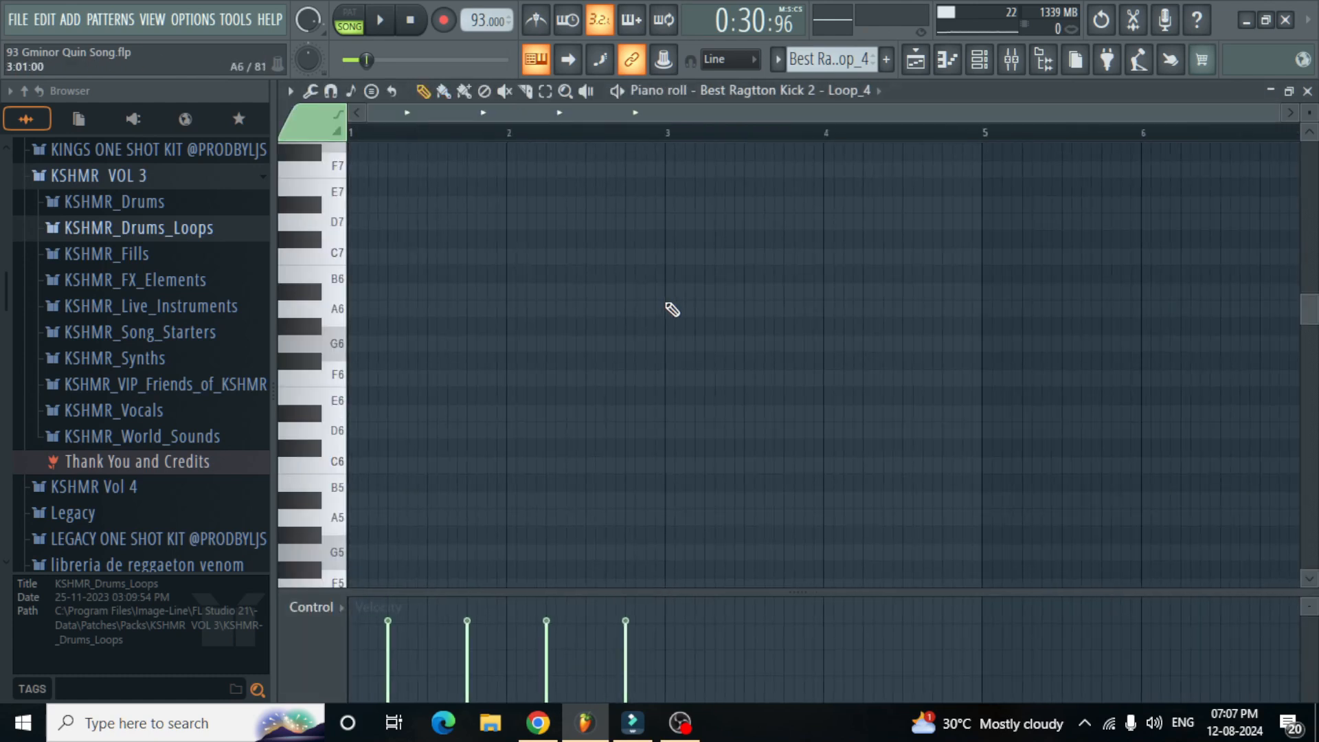
scroll(560, 200, "down", 8)
key("space")
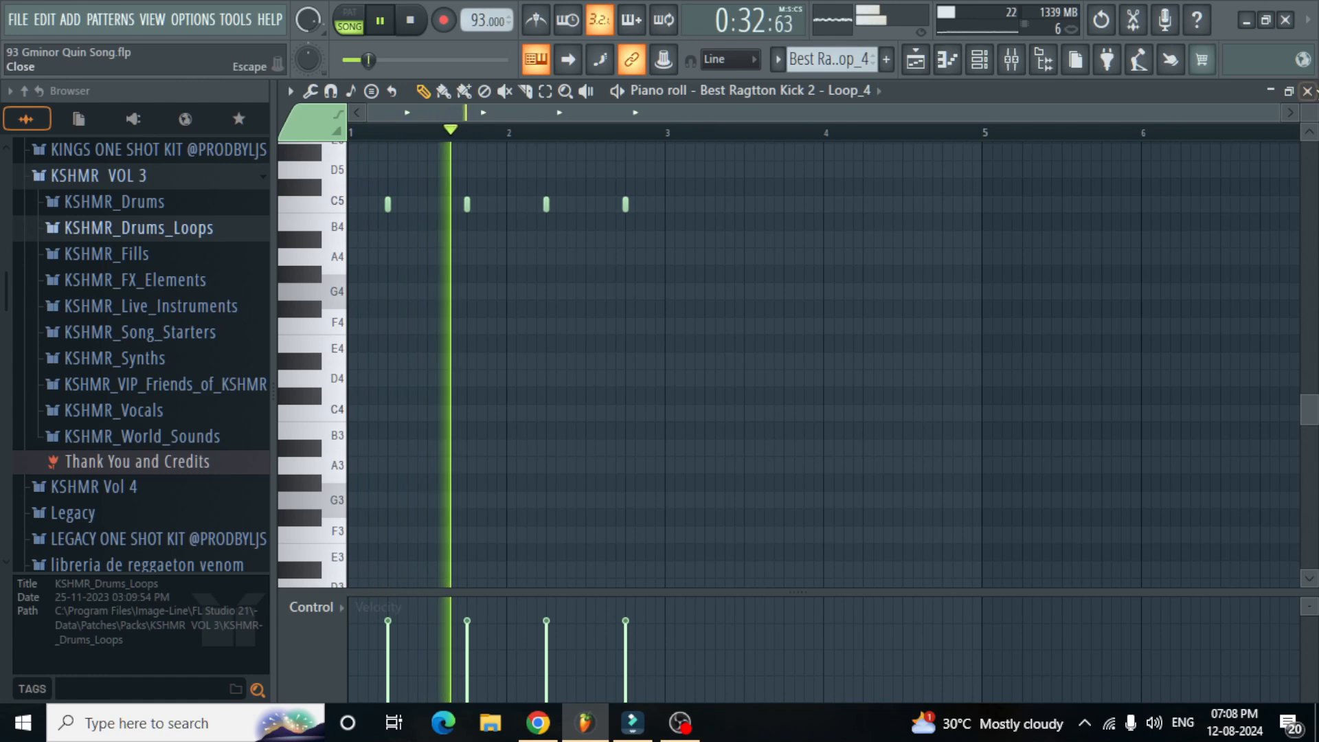
left_click(1308, 91)
key("space")
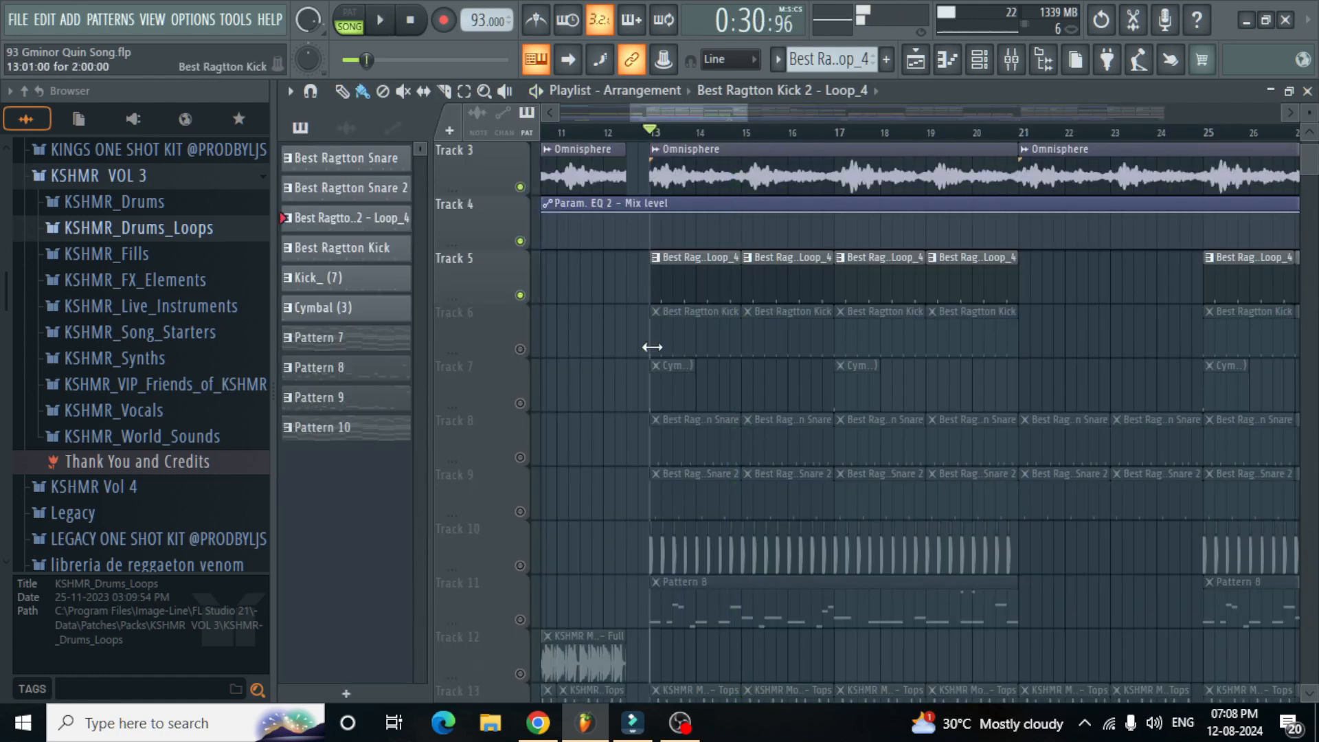
Step: Unmute Track 6 and review the sampler settings of its Best Ragtton Kick channel
left_click(520, 350)
scroll(678, 329, "up", 3)
left_click(692, 335)
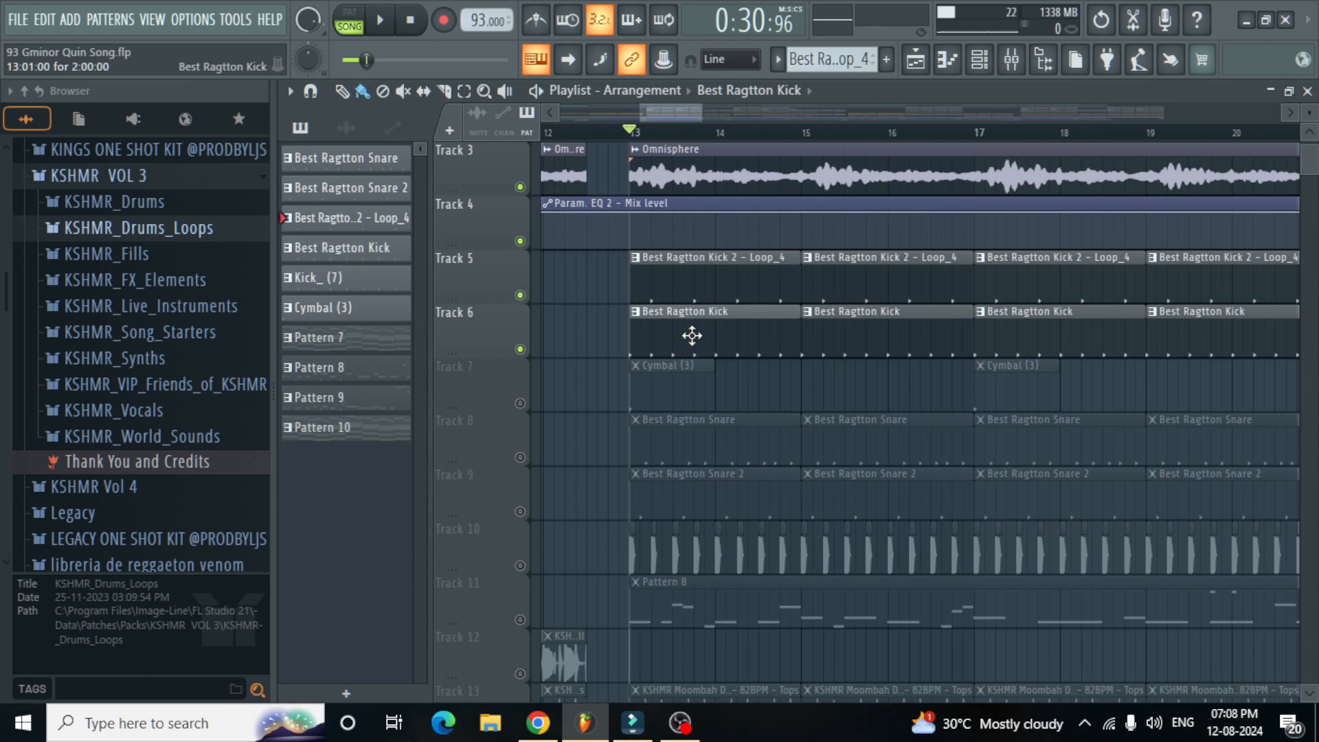
left_click(980, 61)
left_click(560, 470)
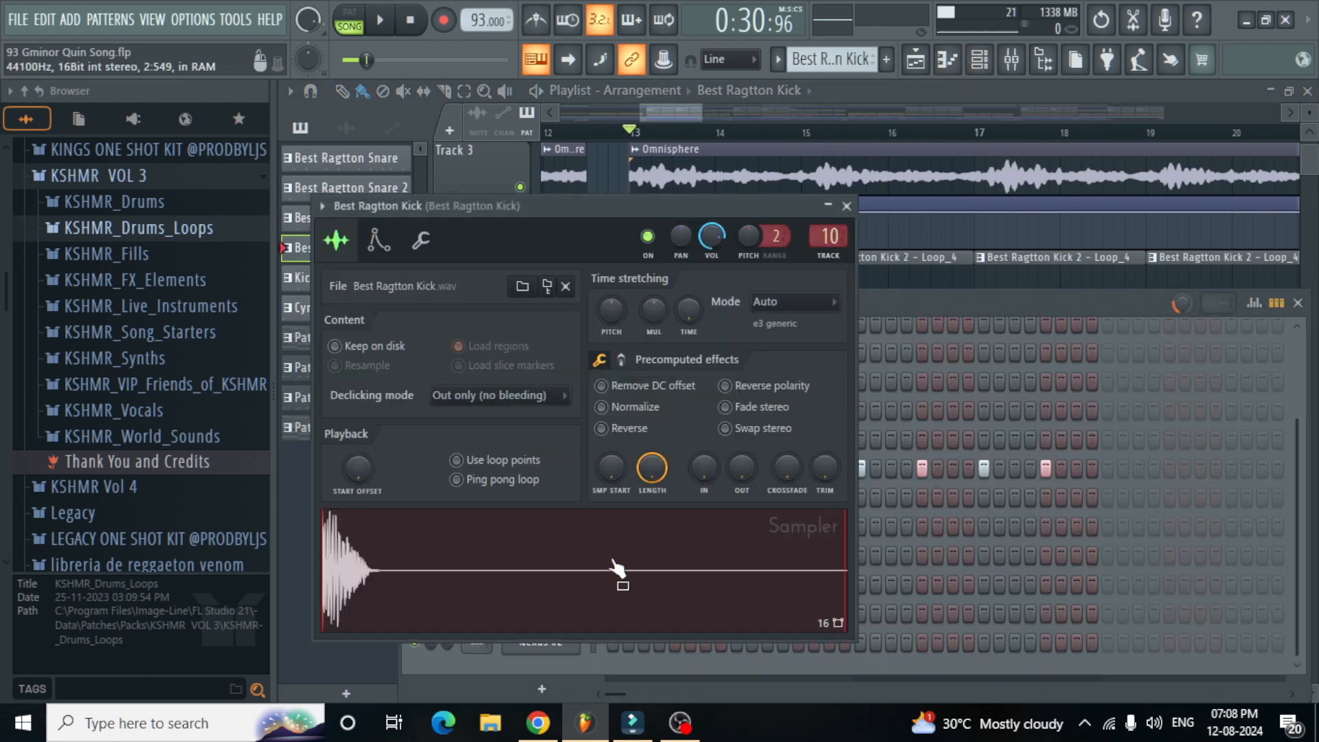
left_click(847, 206)
Step: Play from bar 13 with the Best Ragtton Kick notes open in the piano roll, then stop and close it
key("space")
right_click(553, 470)
left_click(609, 428)
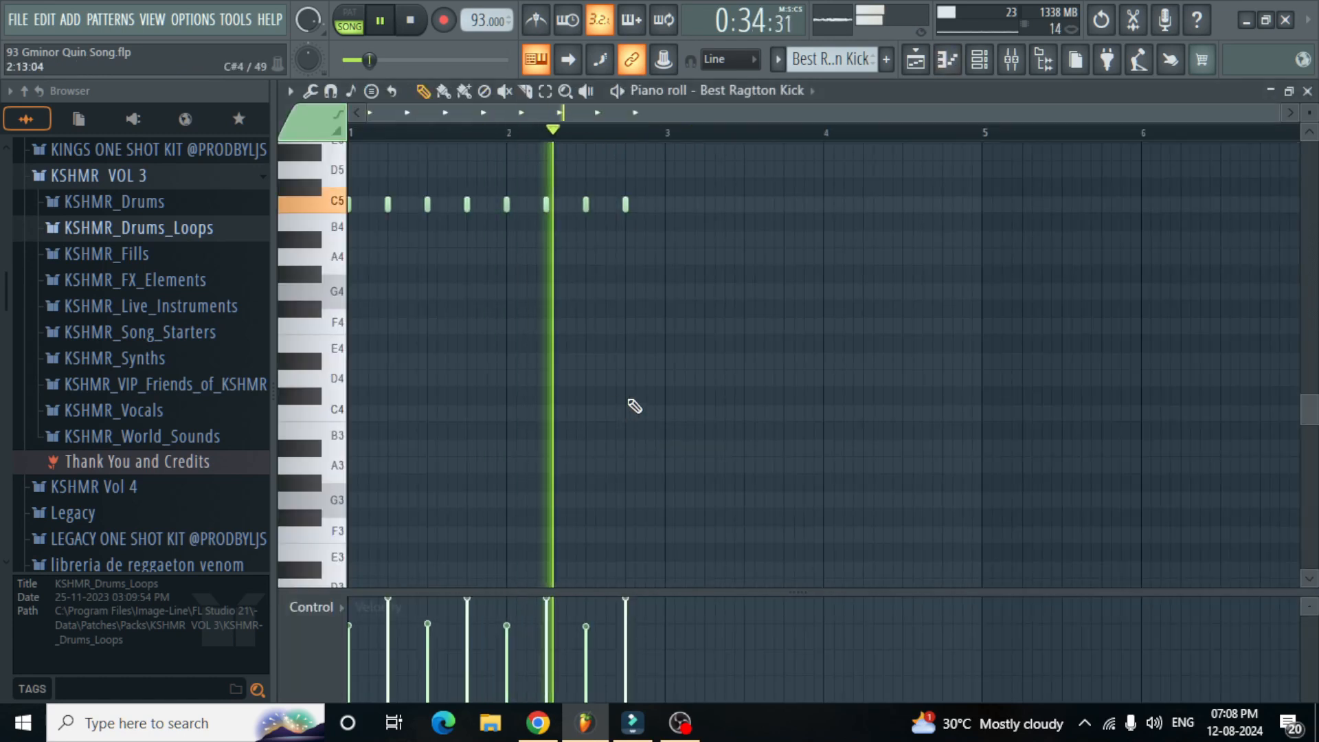
key("space")
left_click(1307, 91)
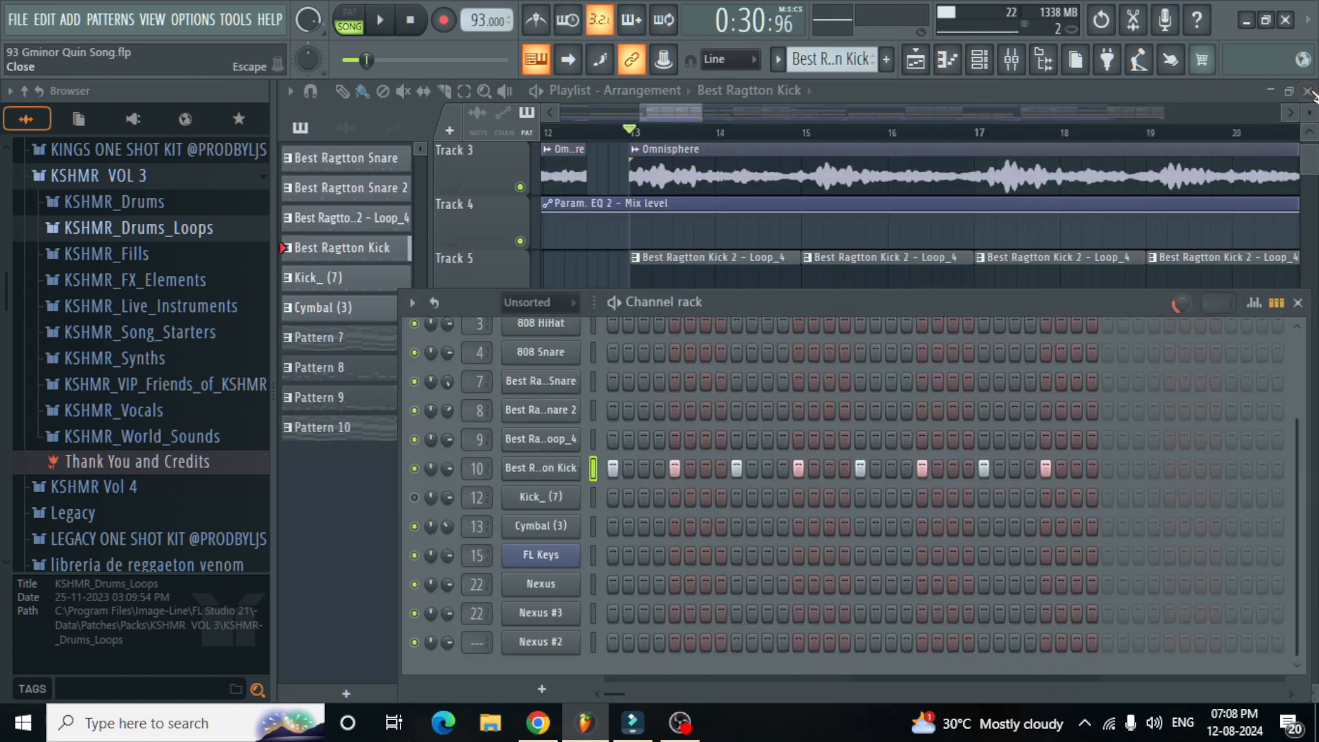
Step: Move the Channel rack window aside to check its main swing setting and return to the Playlist
left_click_drag(727, 312, 604, 270)
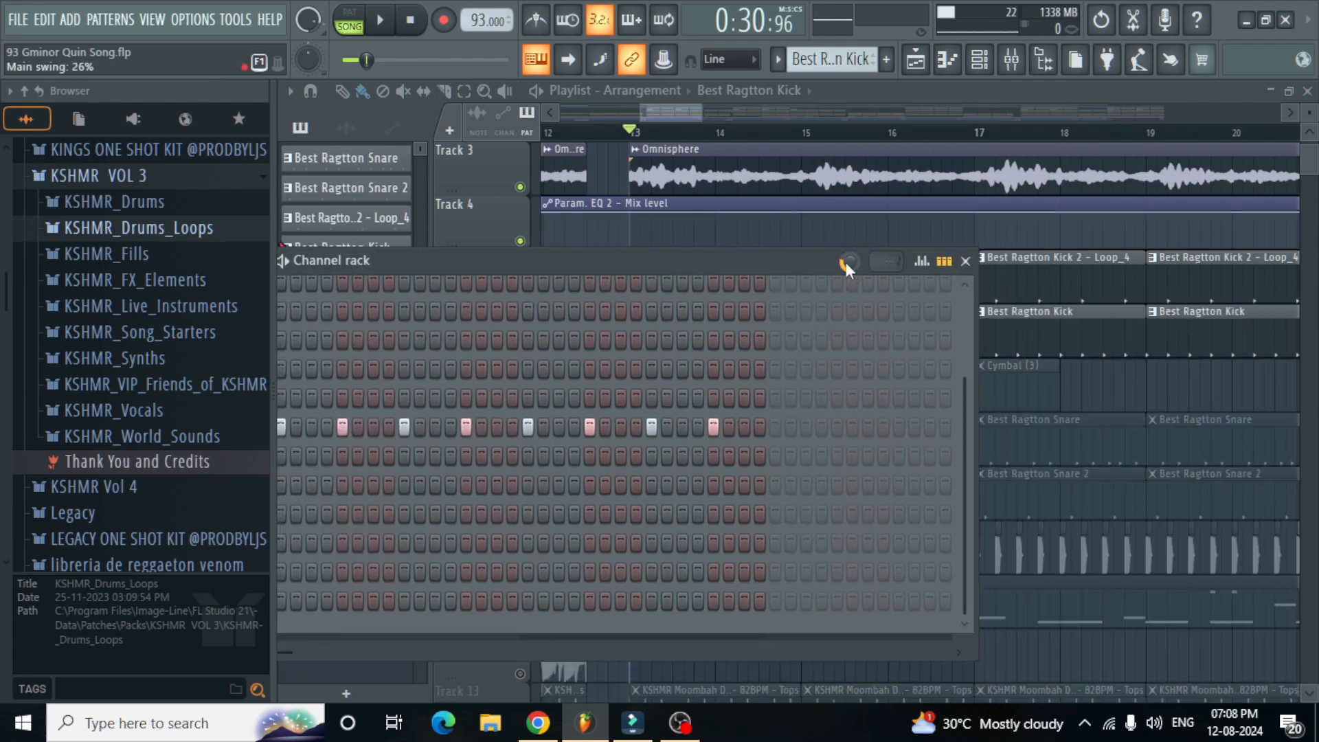
left_click(685, 116)
scroll(659, 306, "down", 1)
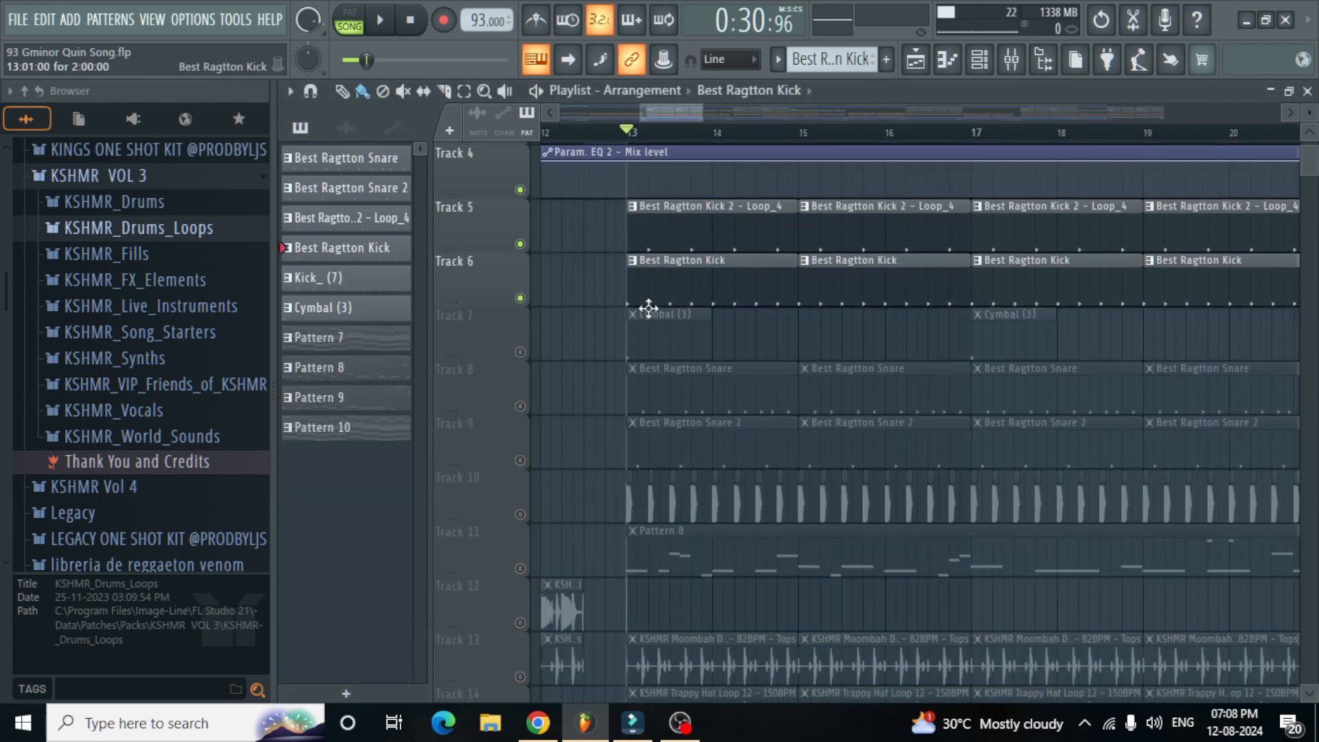
Step: Unmute Track 7 and review the sampler settings of its Cymbal (3) channel
left_click(520, 349)
left_click(677, 332)
left_click(982, 62)
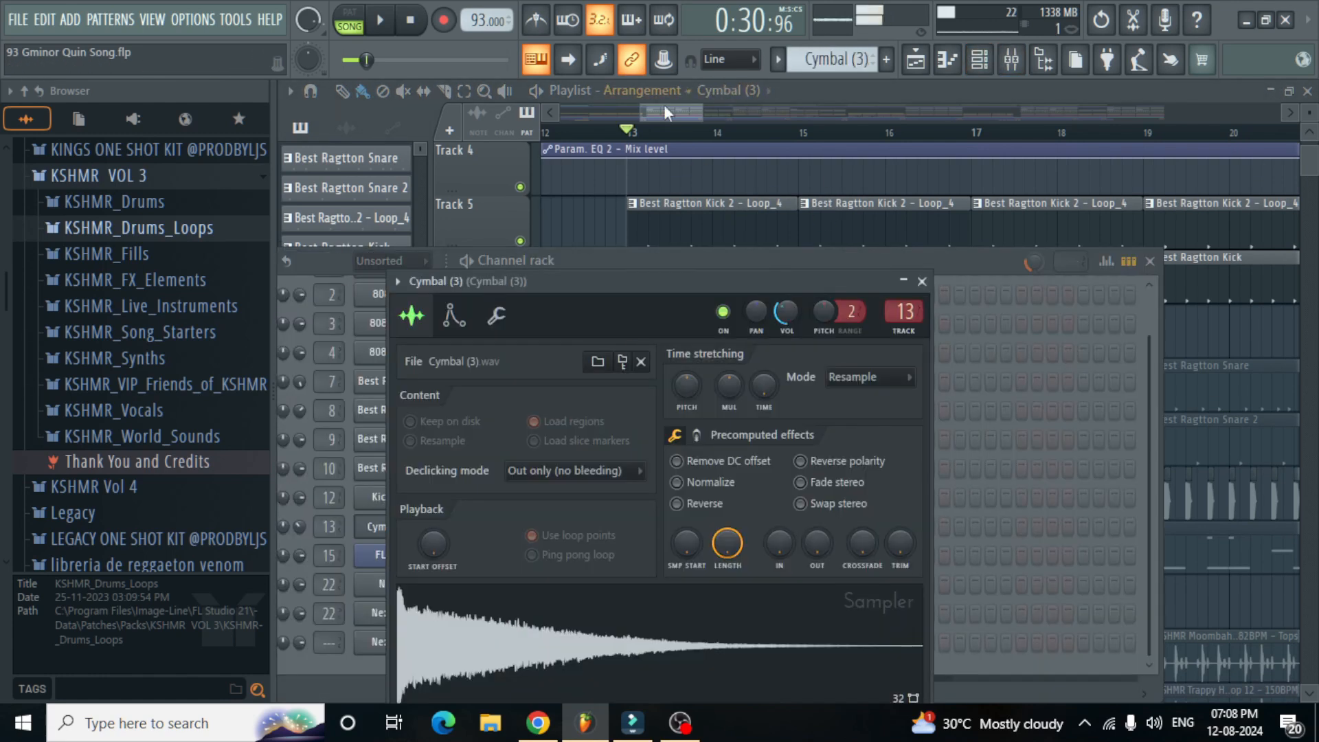
left_click(668, 114)
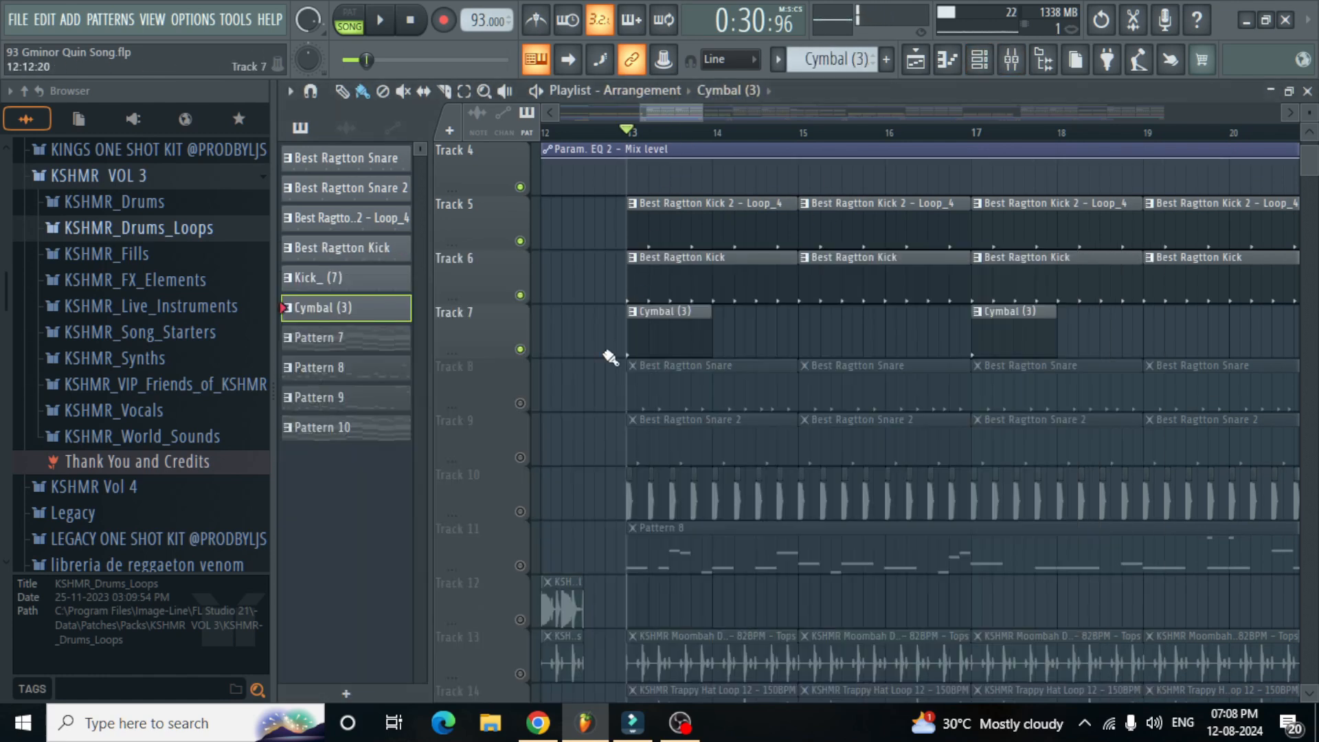
Step: Unmute Track 8, then open the Best Ragtton Snare piano roll and review its sampler settings
left_click(520, 403)
left_click(707, 394)
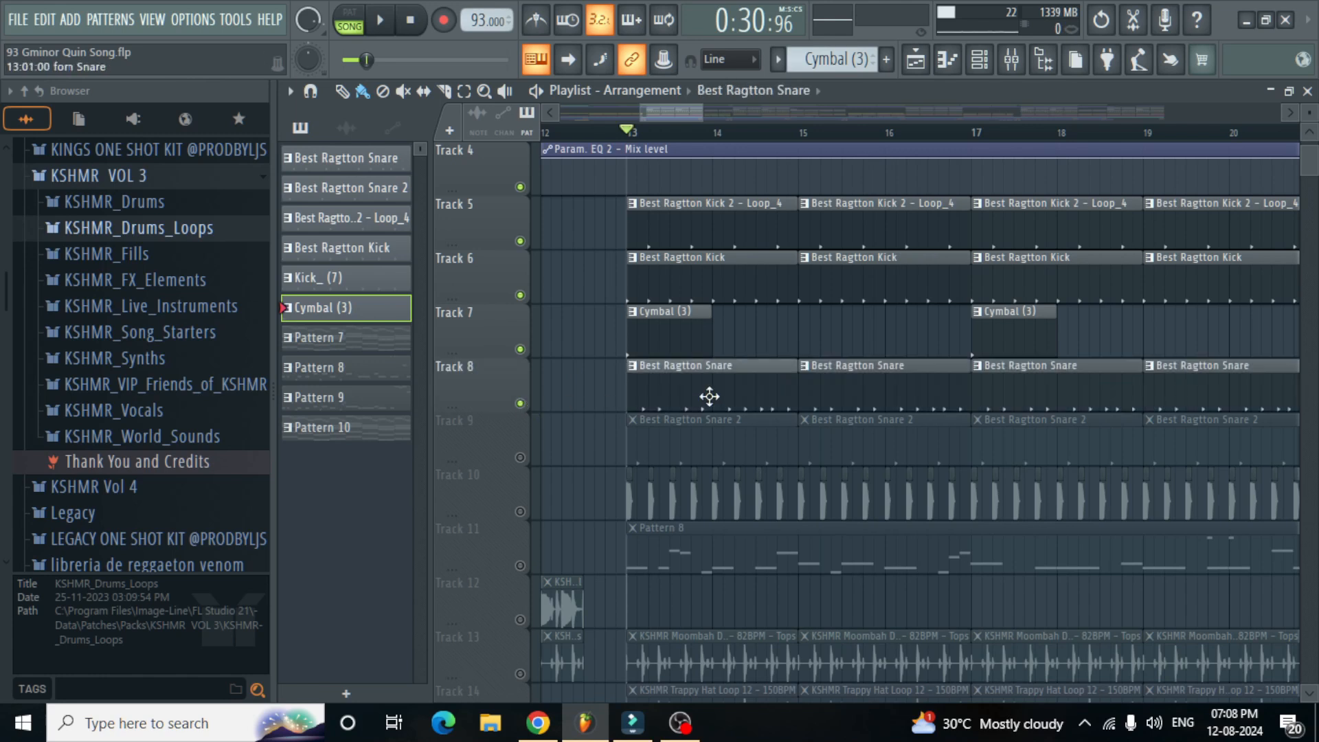
double_click(707, 395)
left_click(392, 386)
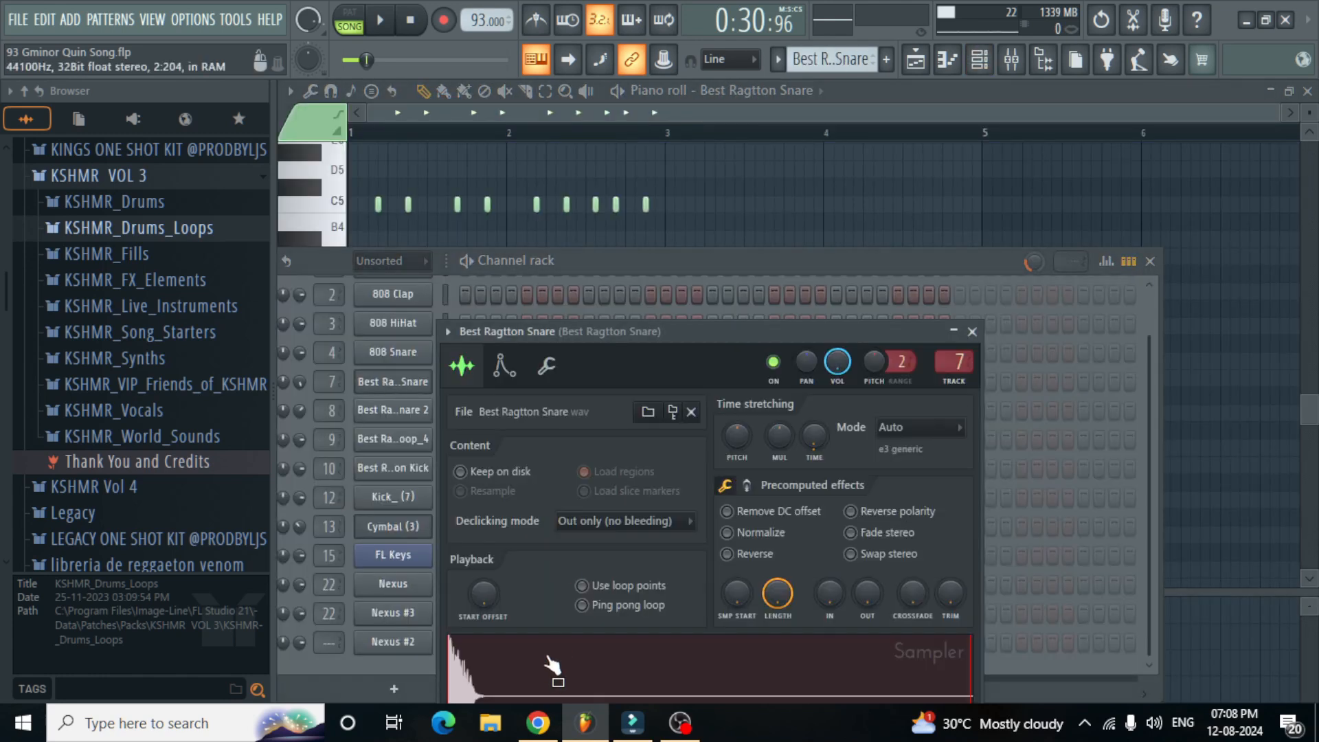
left_click(636, 134)
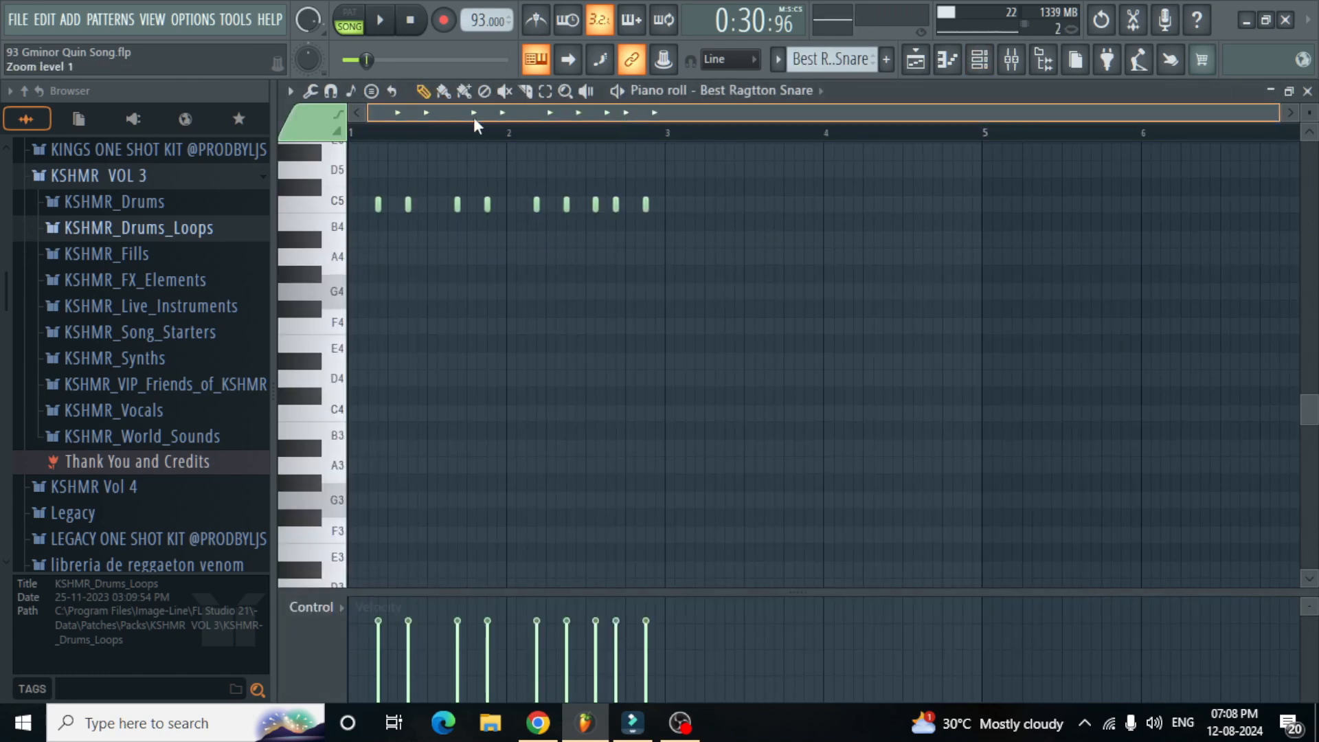
Step: Play the song from bar 13 while following the Best Ragtton Snare notes in the piano roll, and stop playback
scroll(386, 194, "up", 3)
key("space")
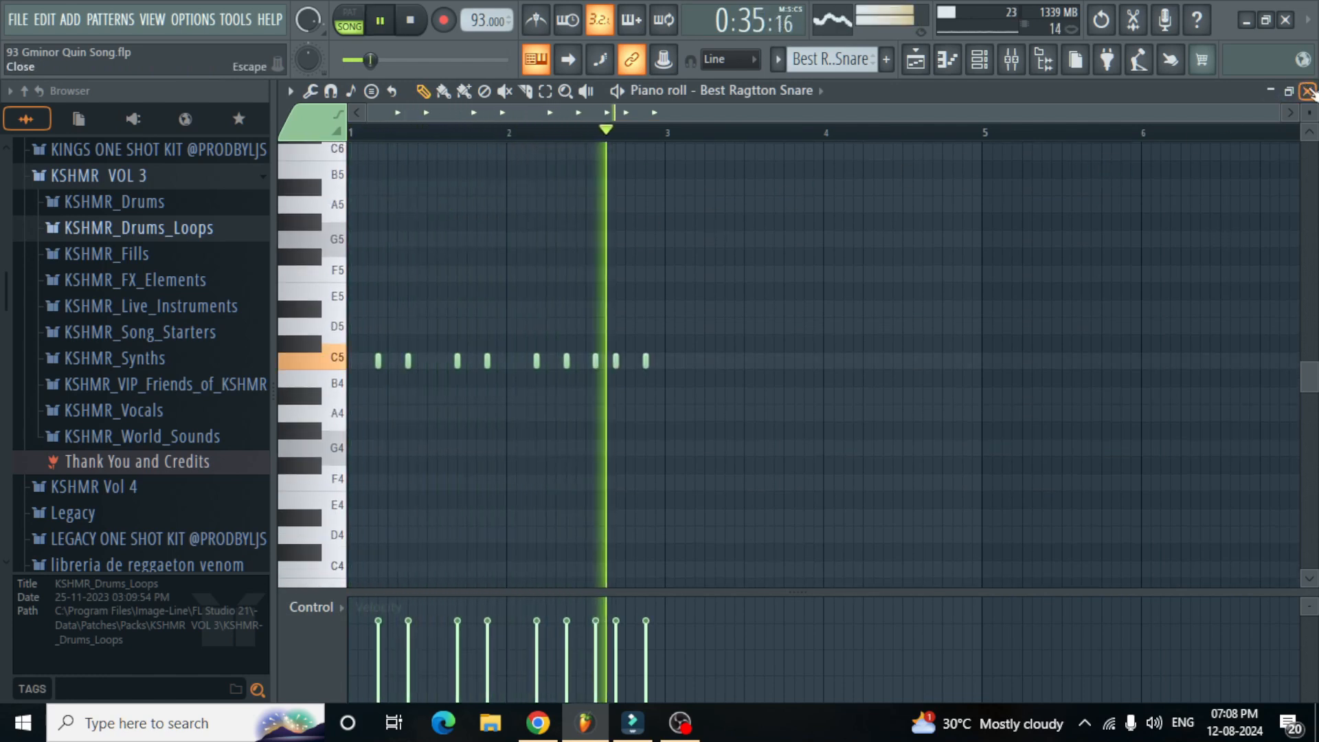
key("space")
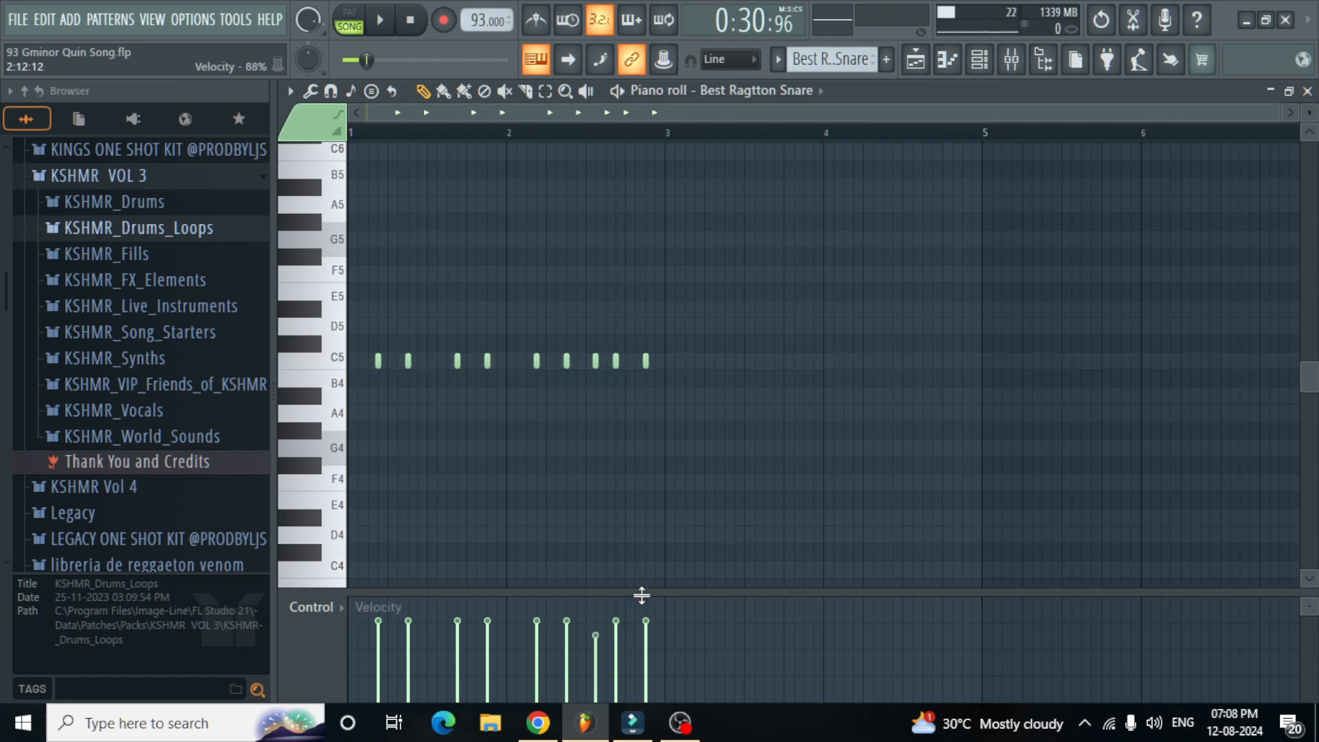
Step: Close the piano roll, unmute Track 9 and review the sampler settings of its Best Ragtton Snare 2 channel
left_click(1308, 91)
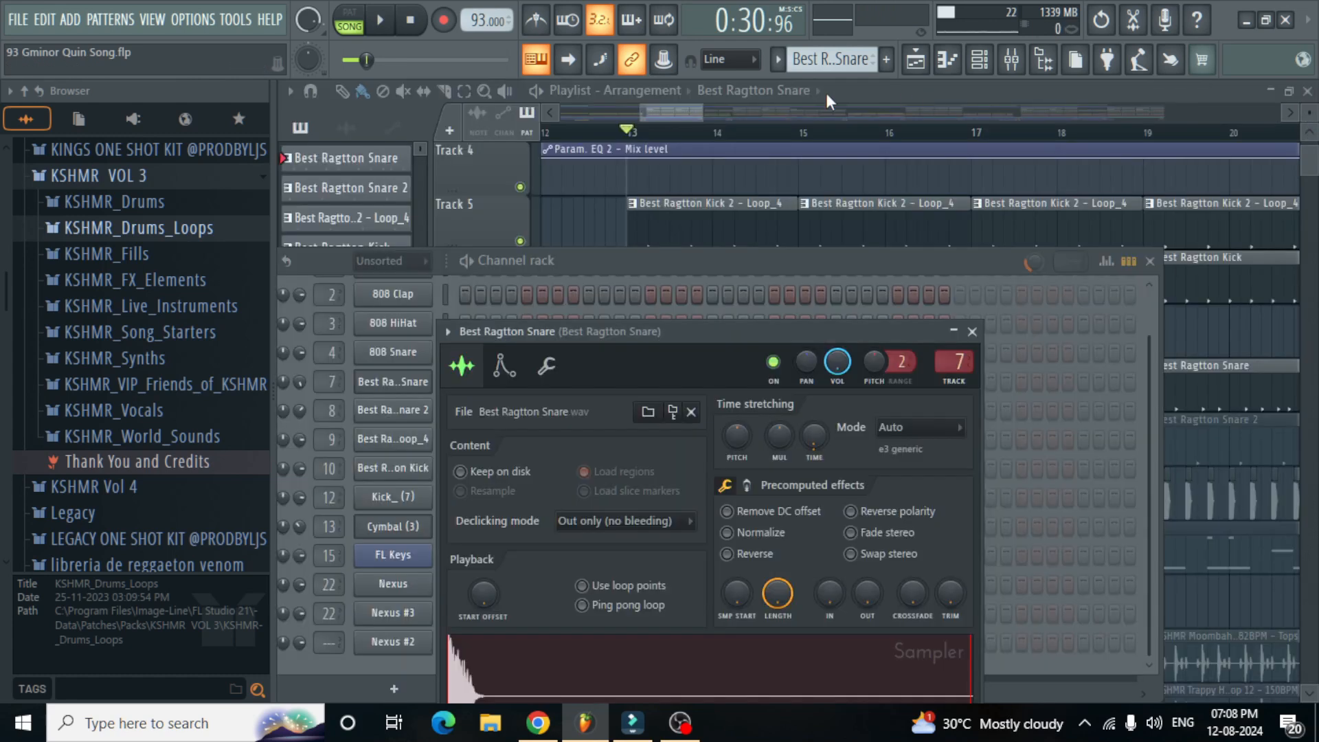
left_click(687, 111)
left_click(520, 458)
left_click(644, 448)
left_click(980, 60)
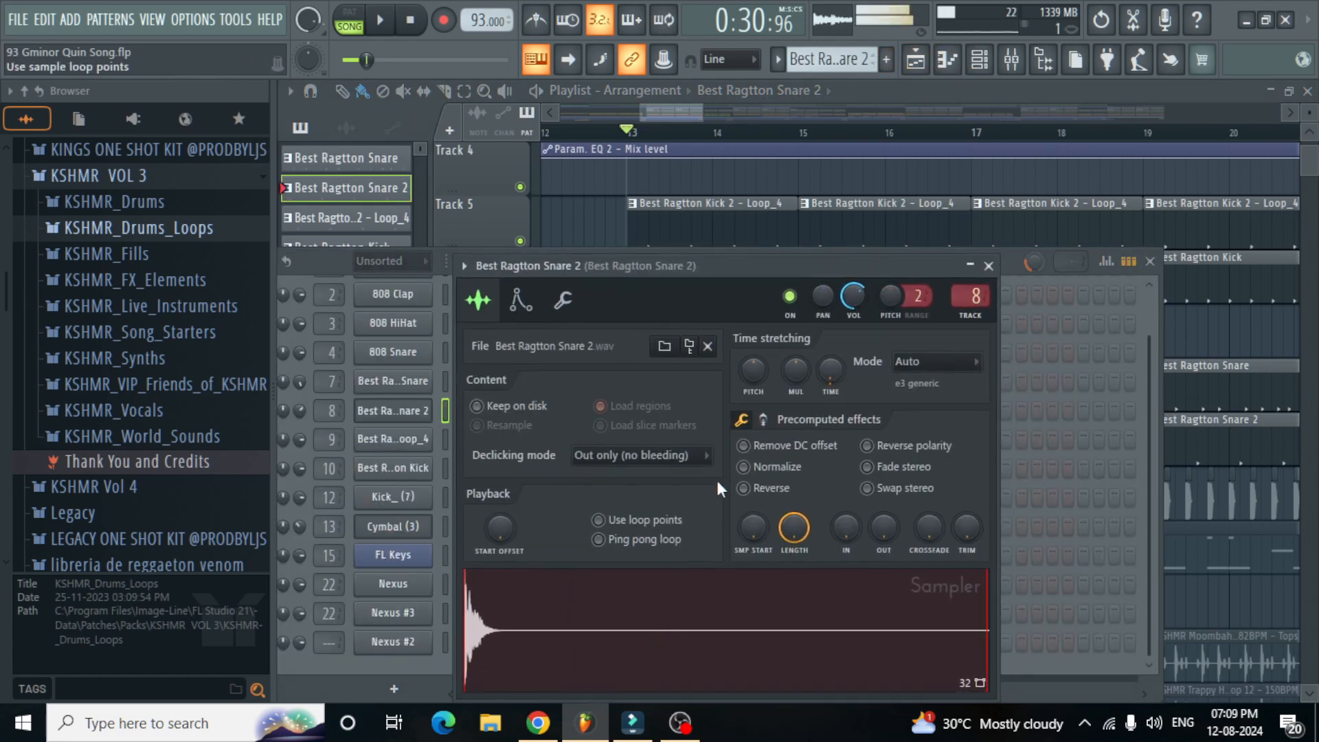
Step: Play the song from bar 13 to hear the Best Ragtton Snare 2 pattern, and stop playback
left_click(628, 132)
key("space")
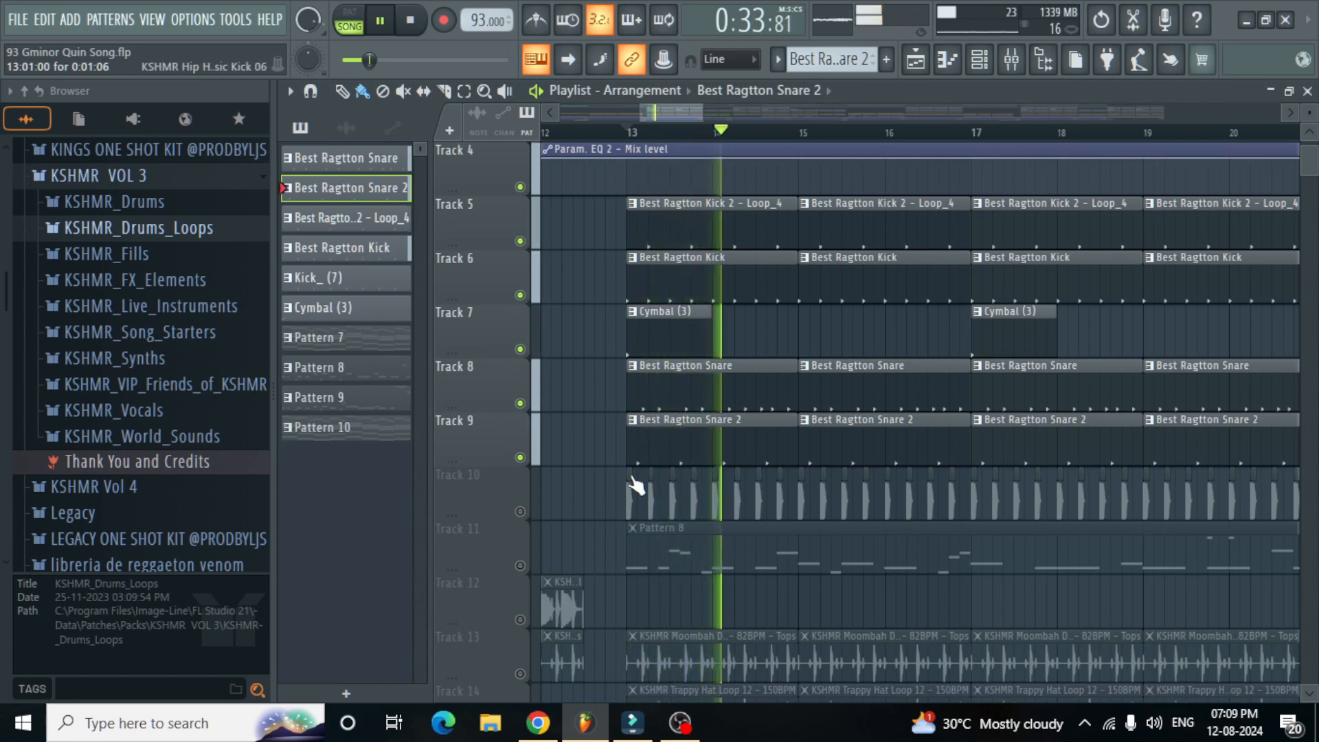
key("space")
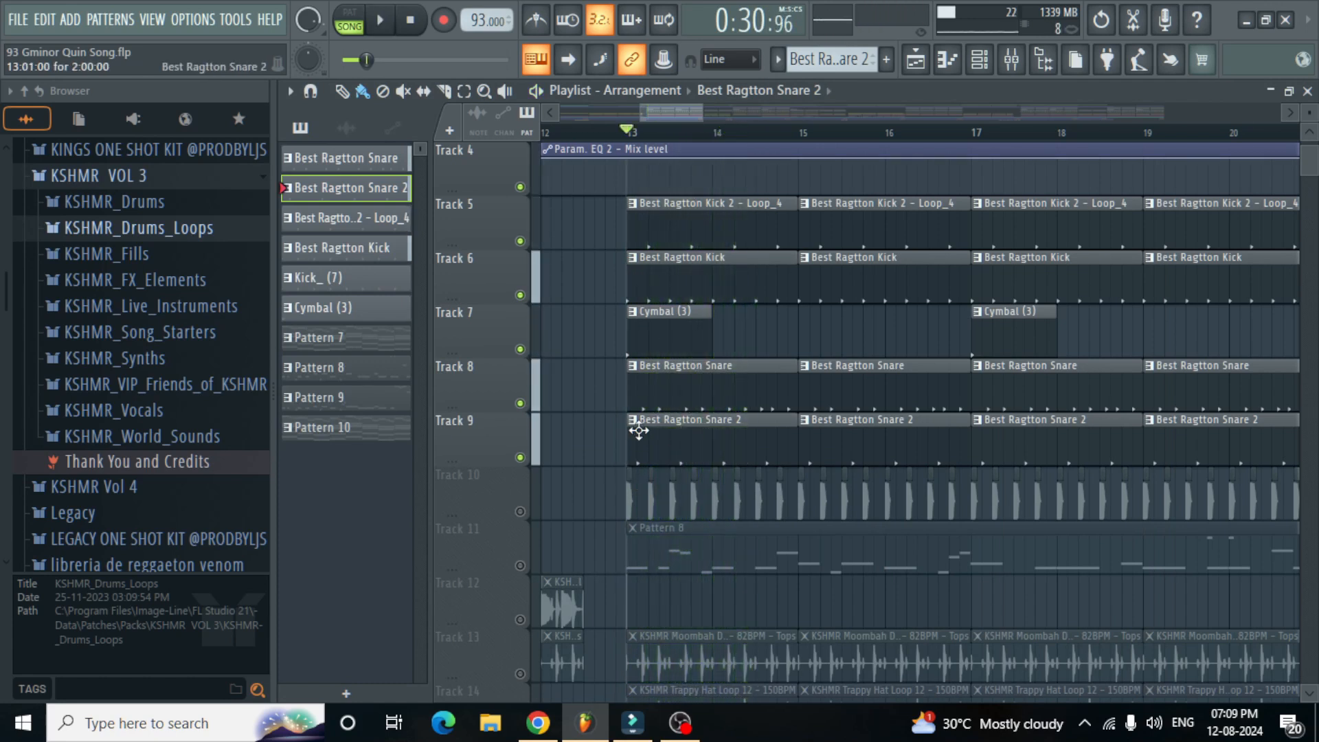
Step: Unmute Track 10 and briefly play the song from bar 13 to hear its kick clips
left_click(520, 512)
key("space")
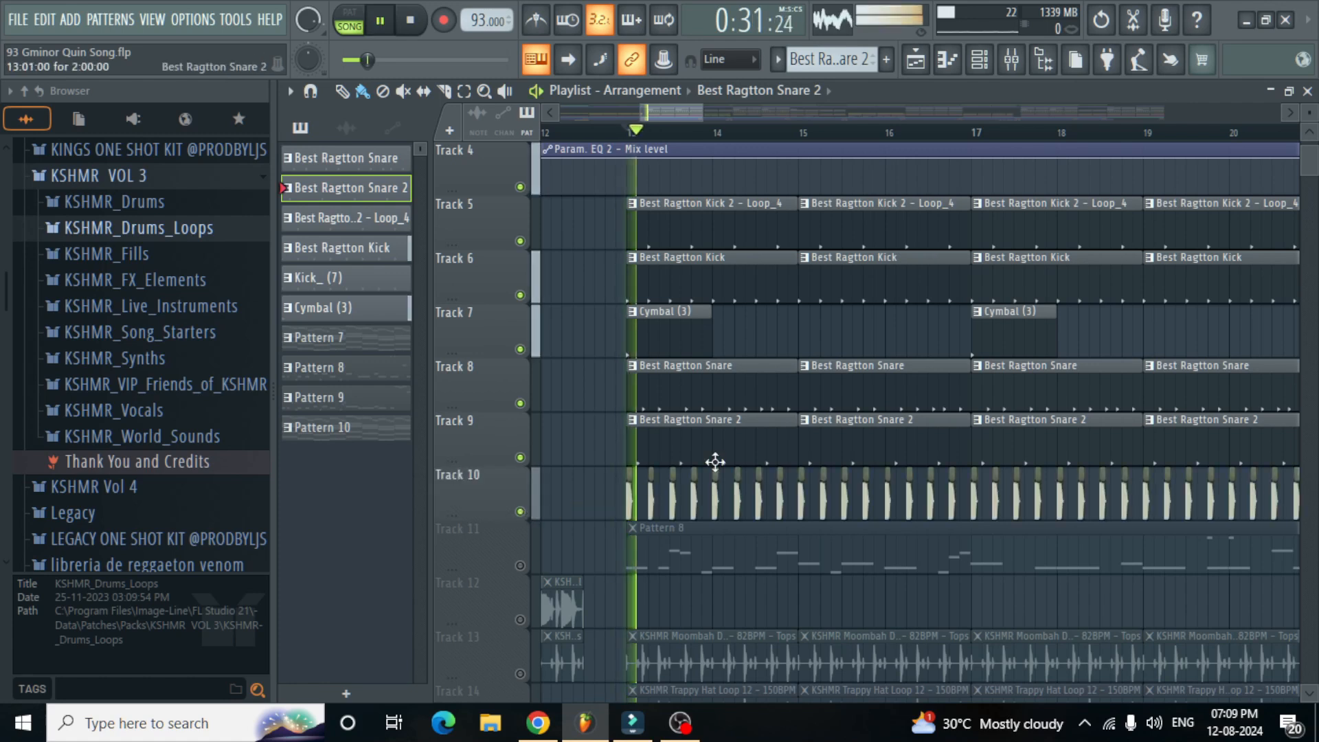
key("space")
Step: Review the audio clip settings of the KSHMR Hip Hop Classic Kick 06 sample on Track 10
double_click(633, 500)
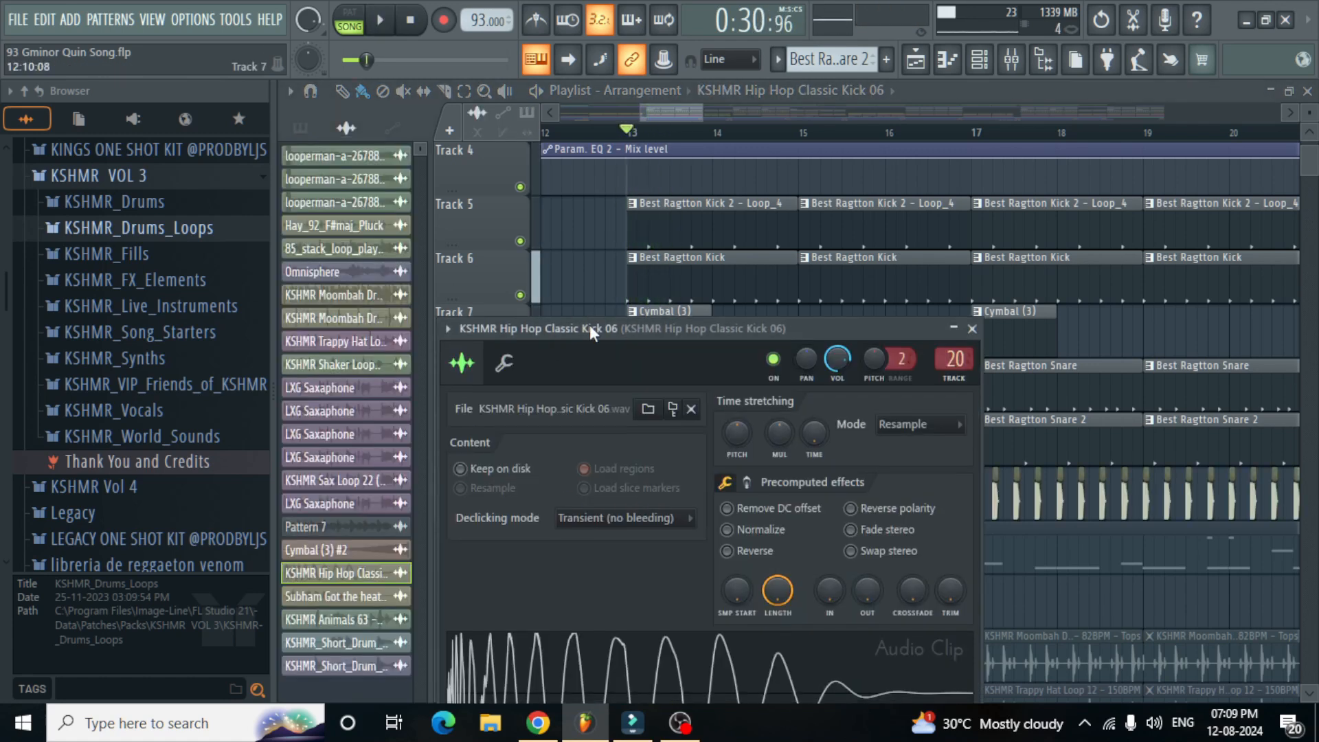
left_click_drag(589, 325, 573, 242)
left_click(566, 224)
right_click(568, 230)
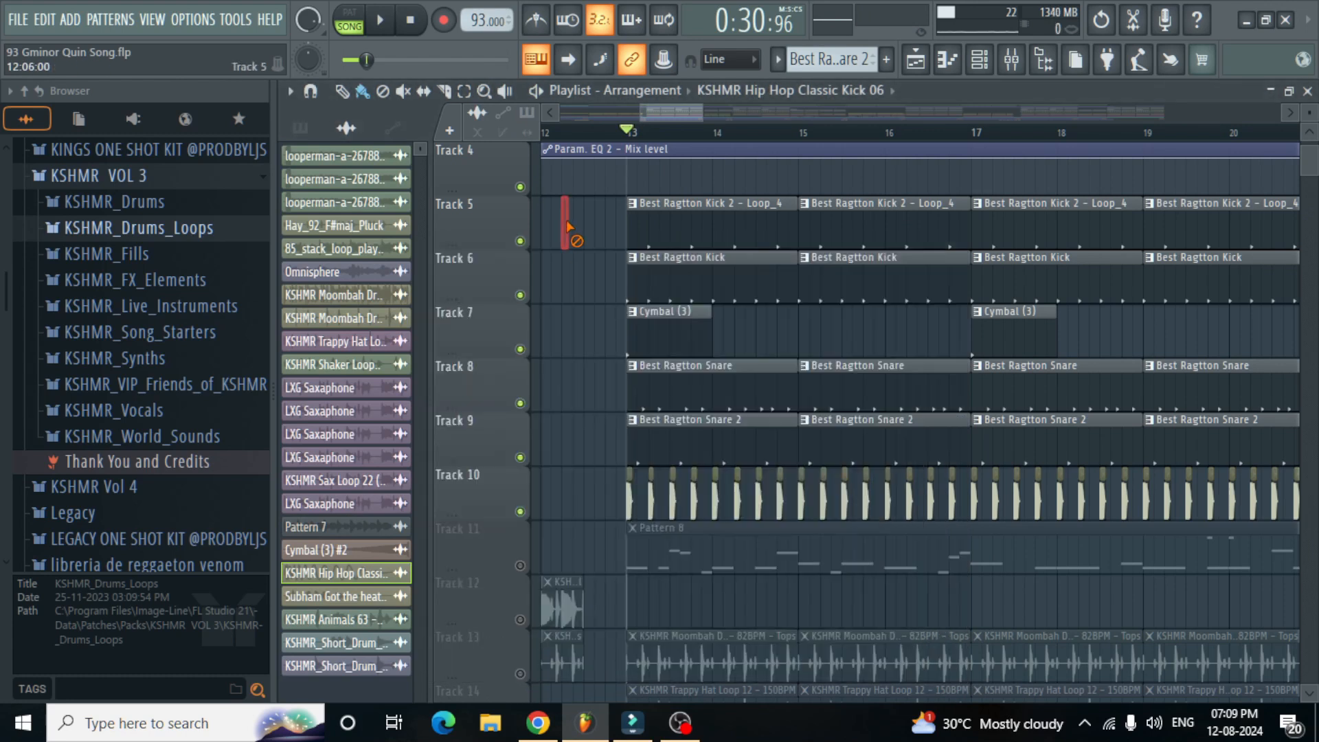
double_click(640, 502)
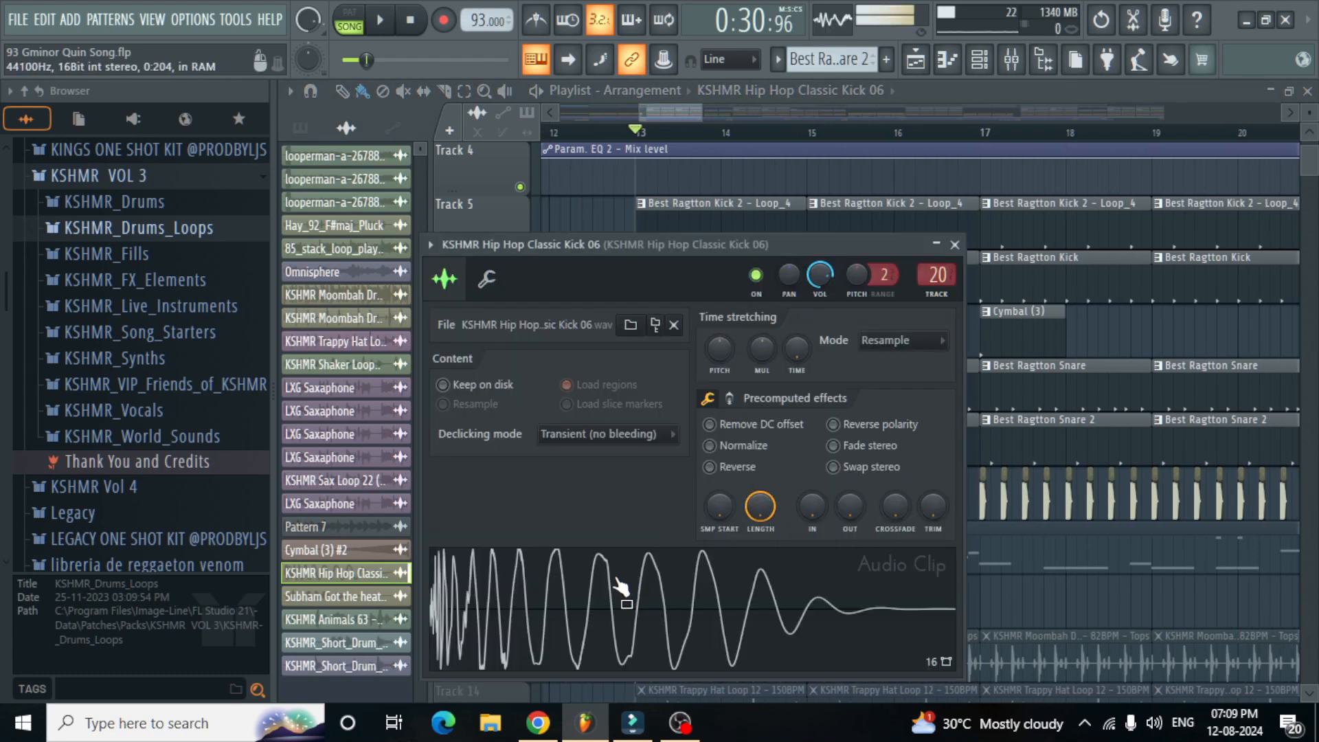
Step: Play the arrangement from bar 13 with the Track 10 kick included, and stop playback
key("space")
left_click(653, 115)
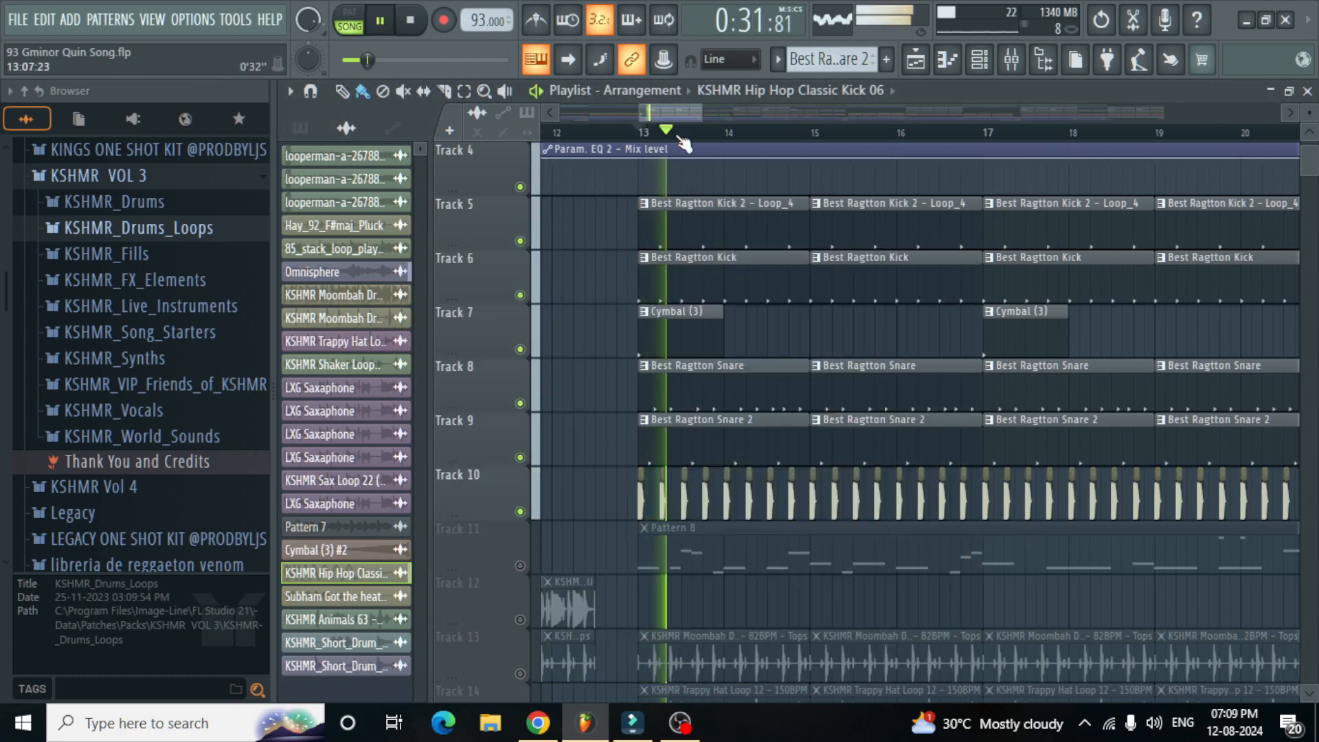
scroll(700, 187, "down", 2)
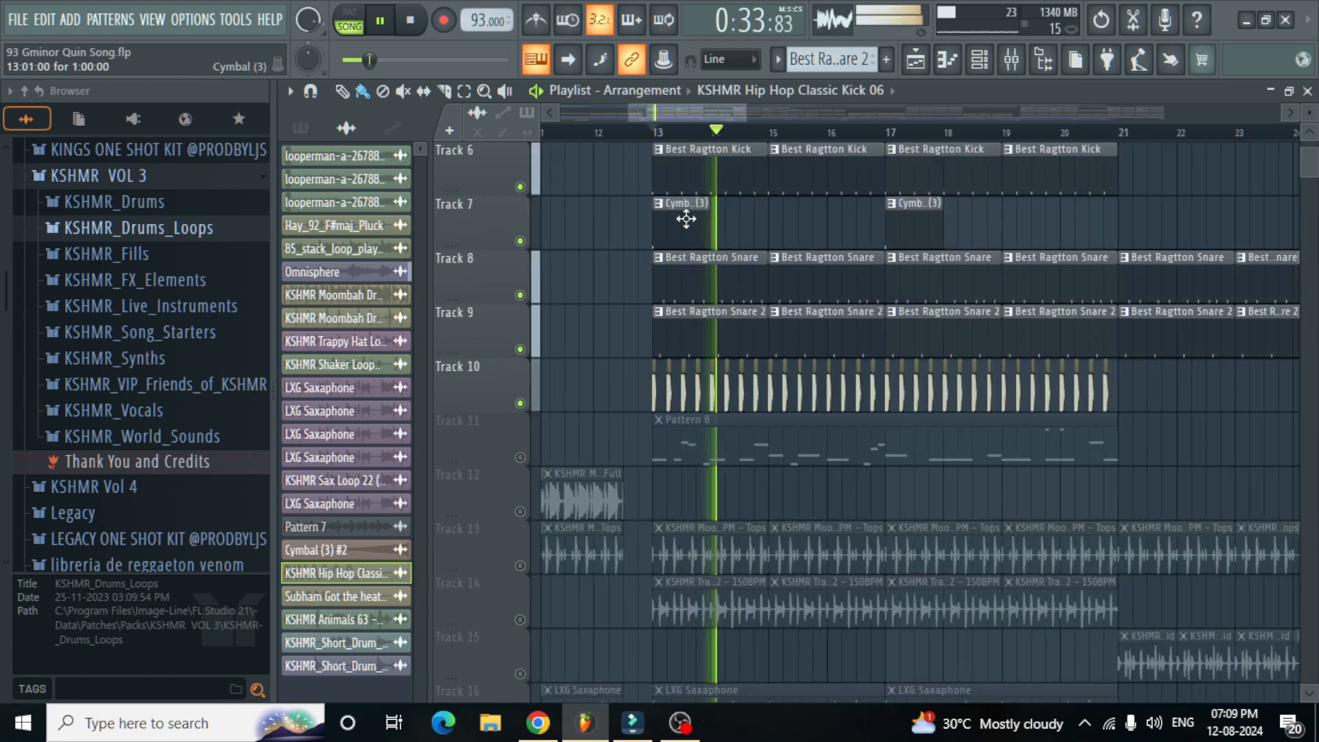
scroll(686, 220, "down", 5)
key("space")
Step: Solo Track 11 and examine its Pattern 8 in the Channel rack together with the Nexus bass preset BA Basic Sine
scroll(667, 289, "up", 4)
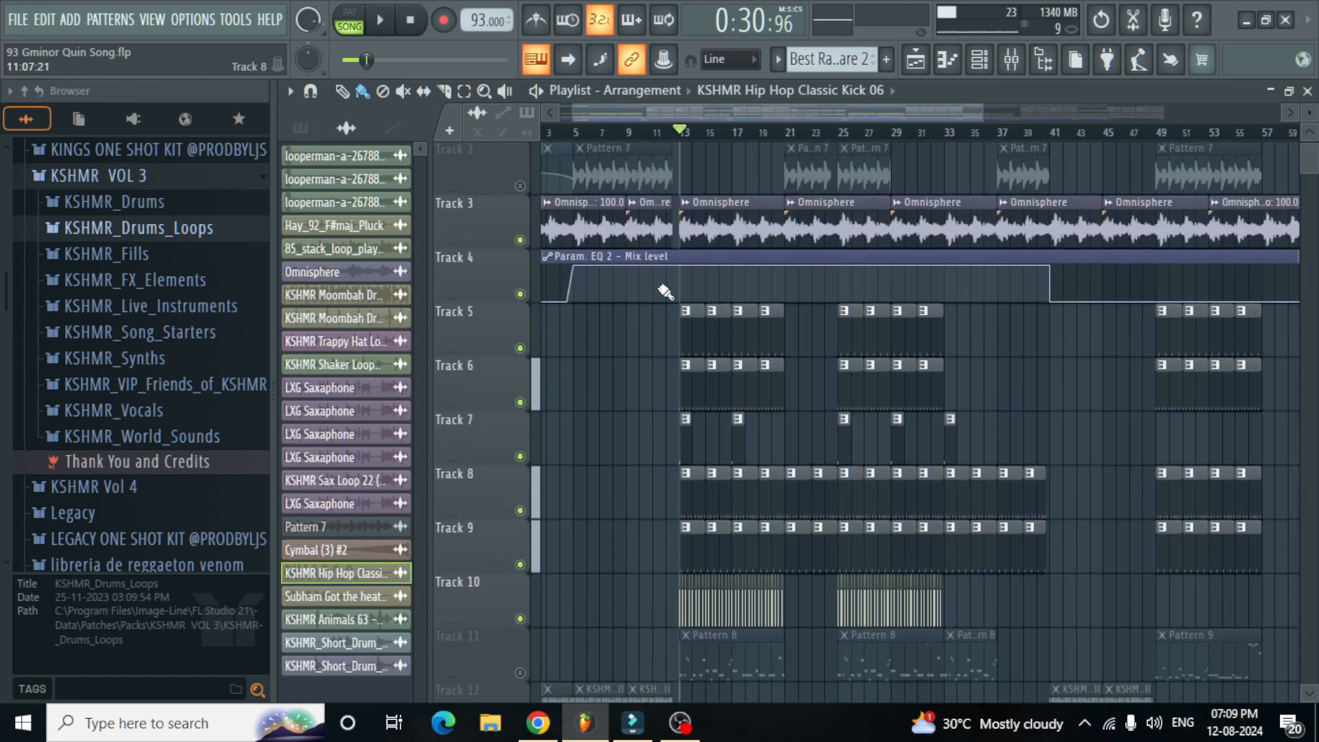
scroll(666, 291, "up", 1)
scroll(747, 295, "down", 8)
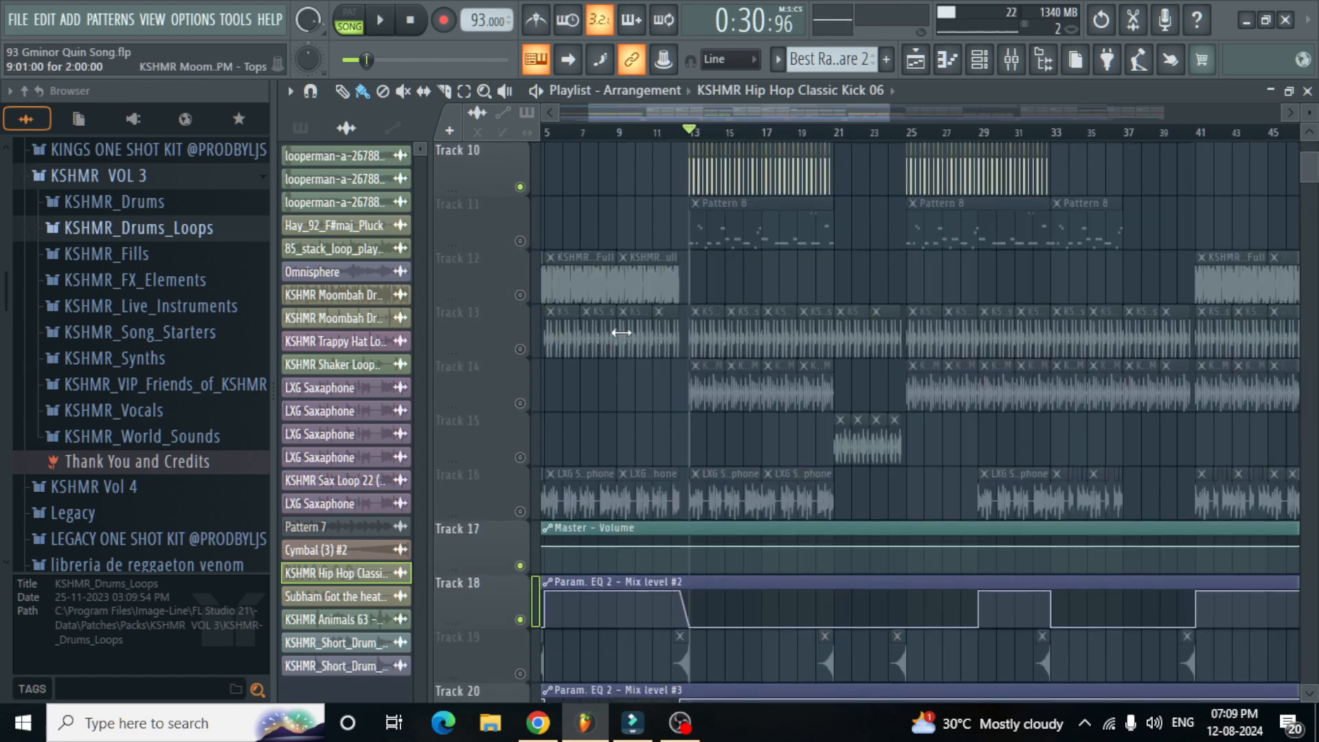
right_click(521, 241)
left_click(735, 215)
left_click(979, 60)
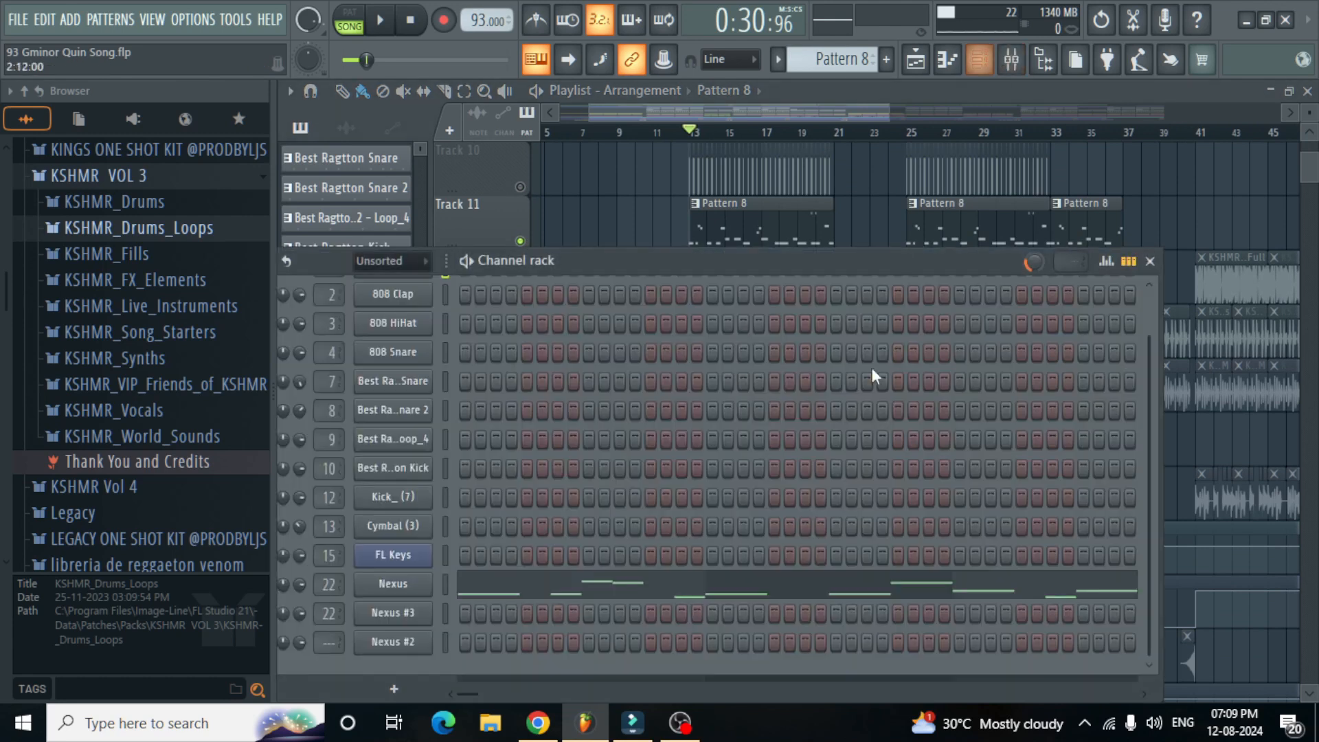
left_click(396, 585)
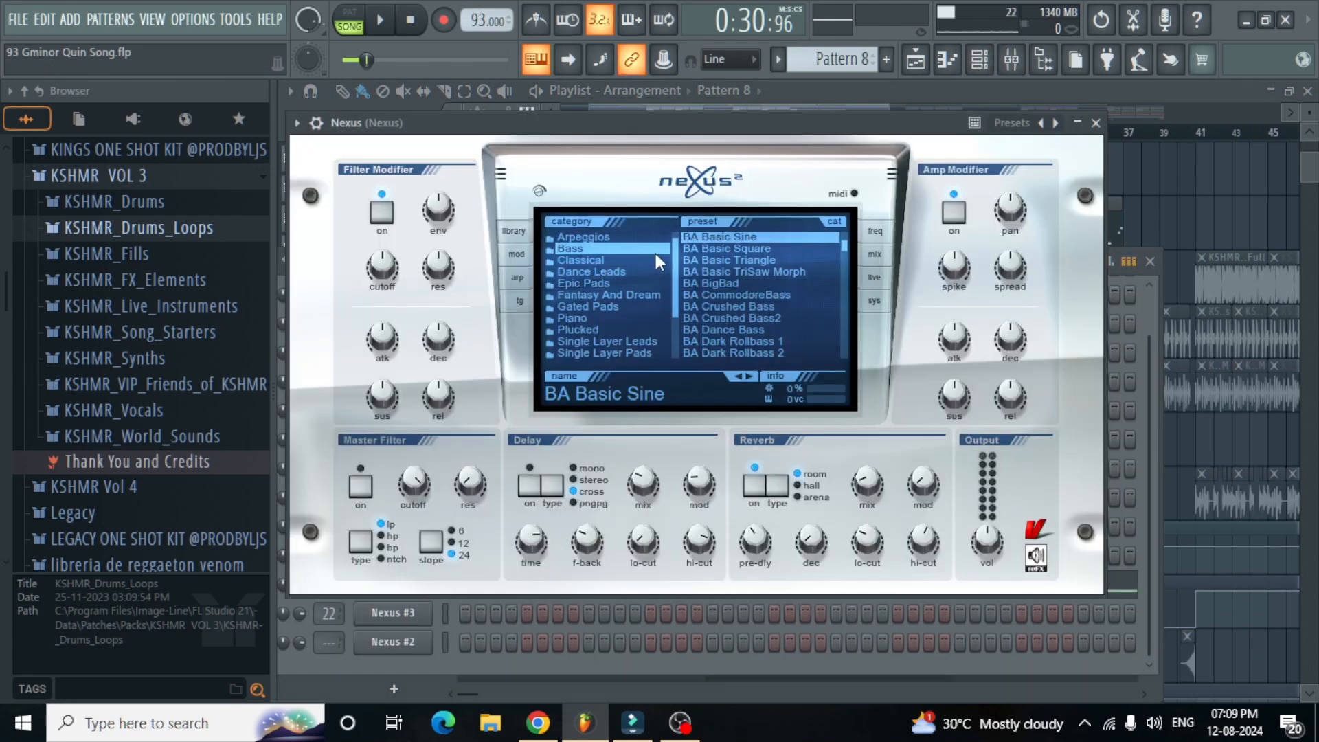
left_click(692, 104)
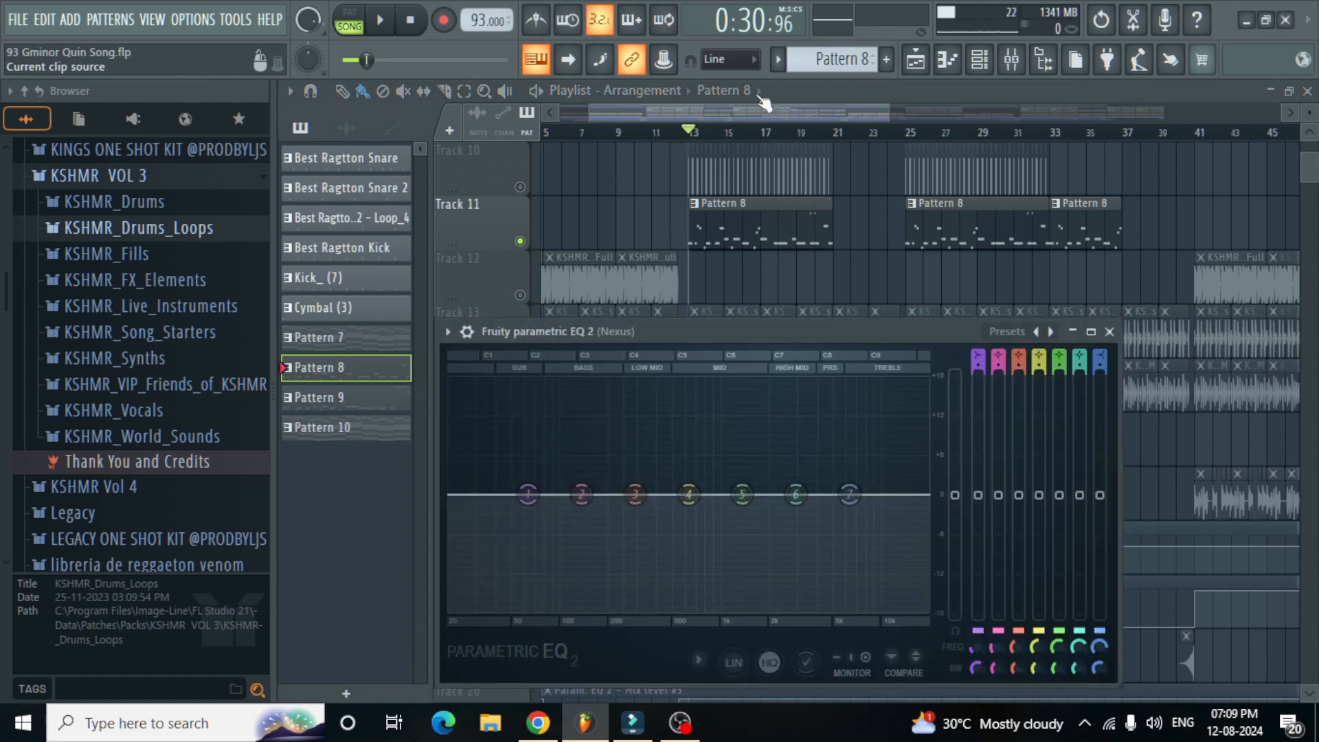
Step: Review the Nexus effect chain: Fruity parametric EQ 2, RC-20 Retro Color with the 808 Crush preset, and Fruity Limiter
mouse_move(860, 524)
left_mouse_down()
mouse_move(862, 622)
mouse_move(860, 499)
left_mouse_up()
key("Escape")
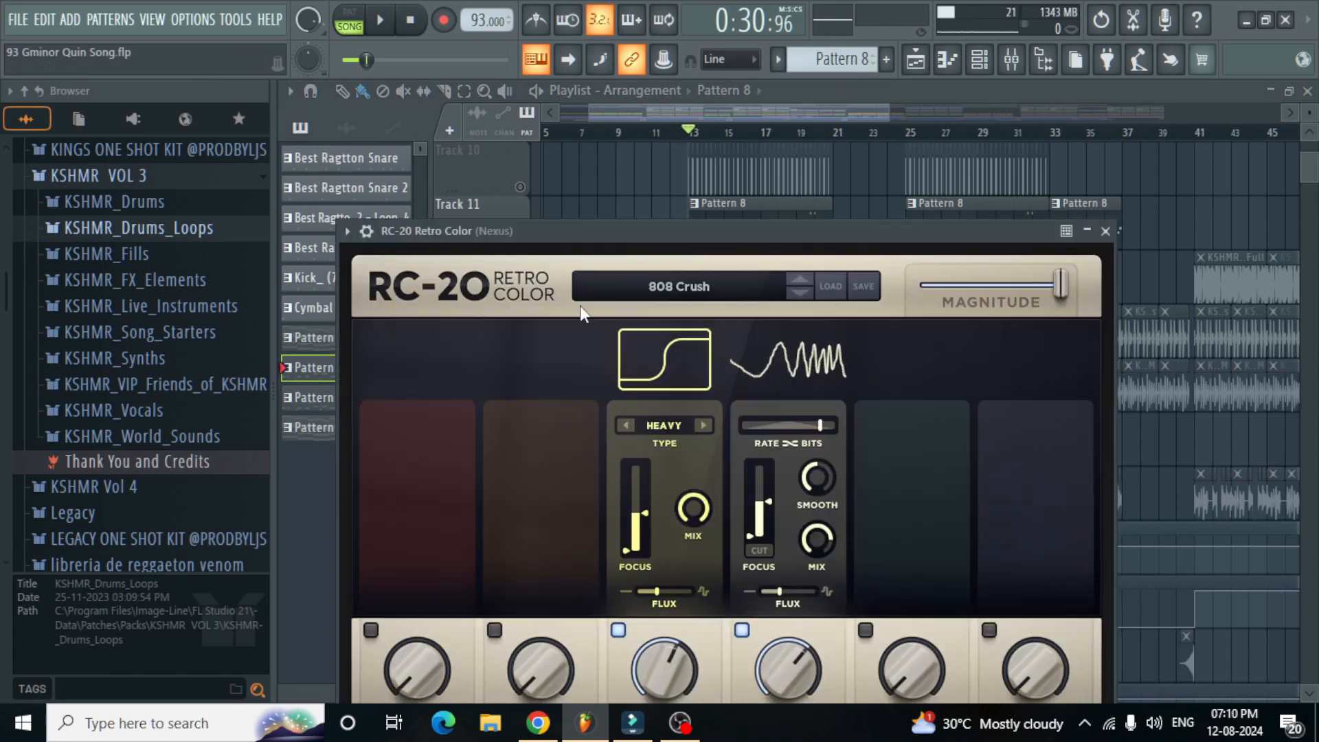
left_click_drag(599, 226, 701, 59)
mouse_move(623, 642)
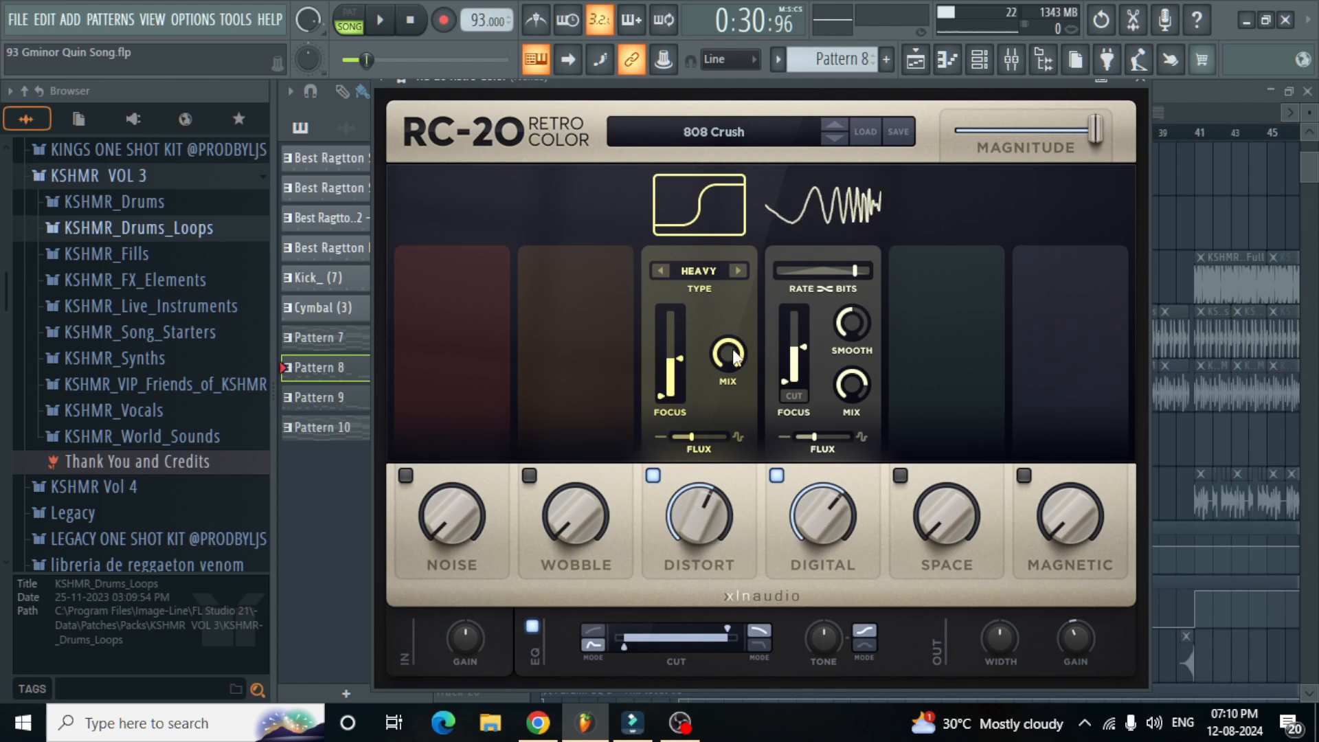
left_click(1142, 84)
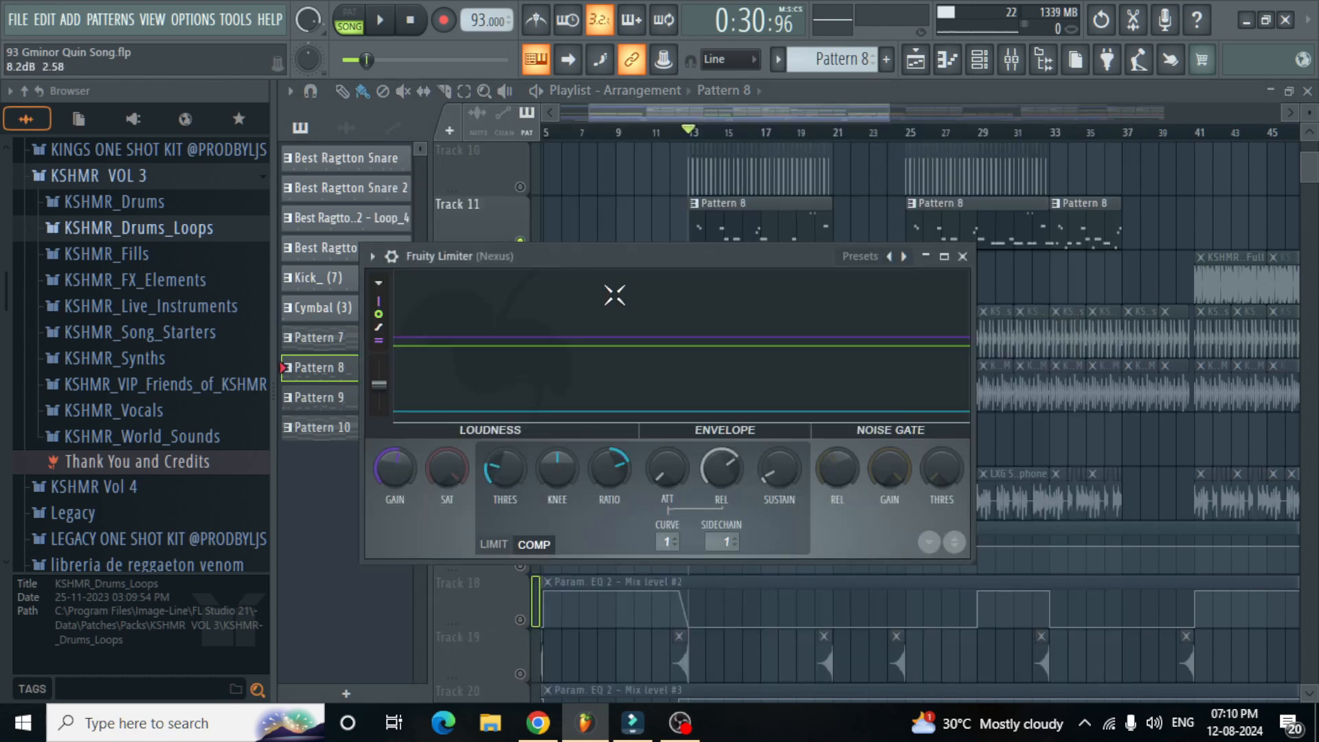
left_click_drag(630, 258, 669, 242)
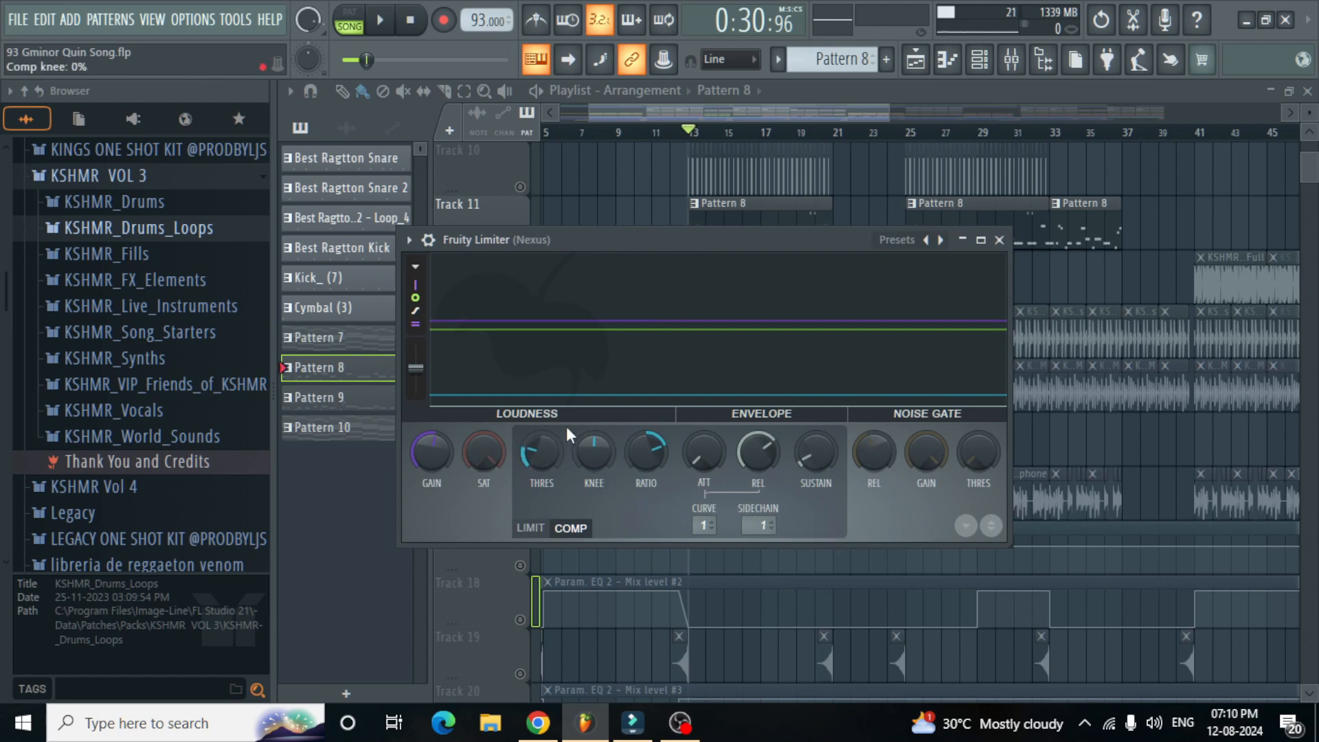
left_click(1000, 241)
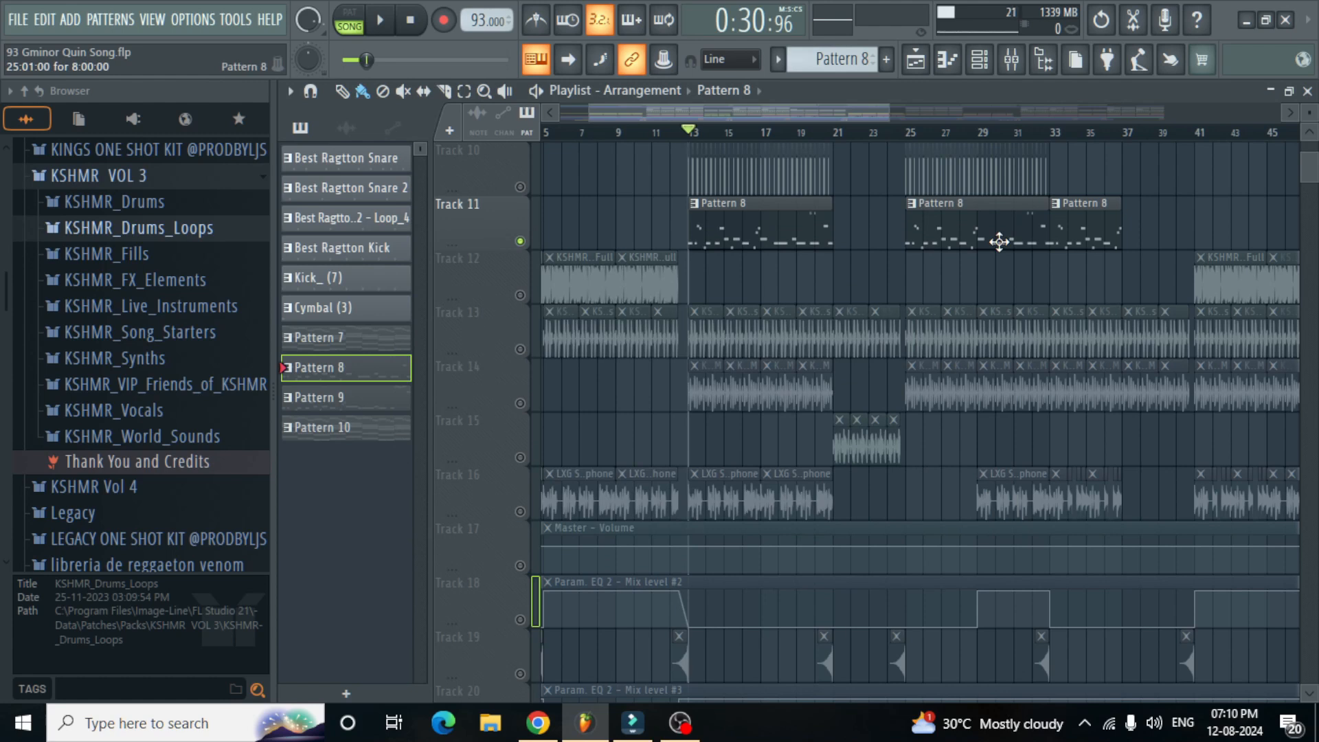
Step: Play the soloed Pattern 8 bass line on Track 11 from bar 13, and stop playback
key("space")
scroll(746, 236, "up", 3)
scroll(584, 255, "up", 3)
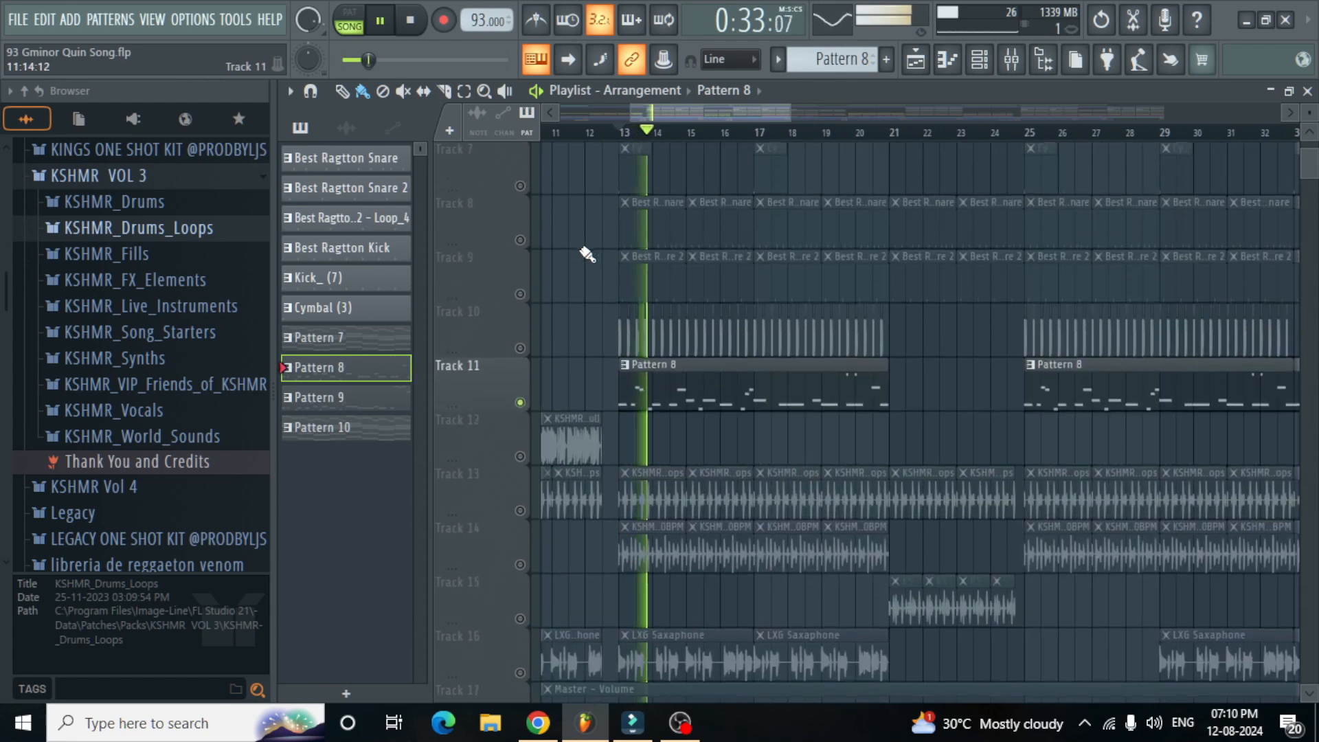
scroll(570, 268, "up", 3)
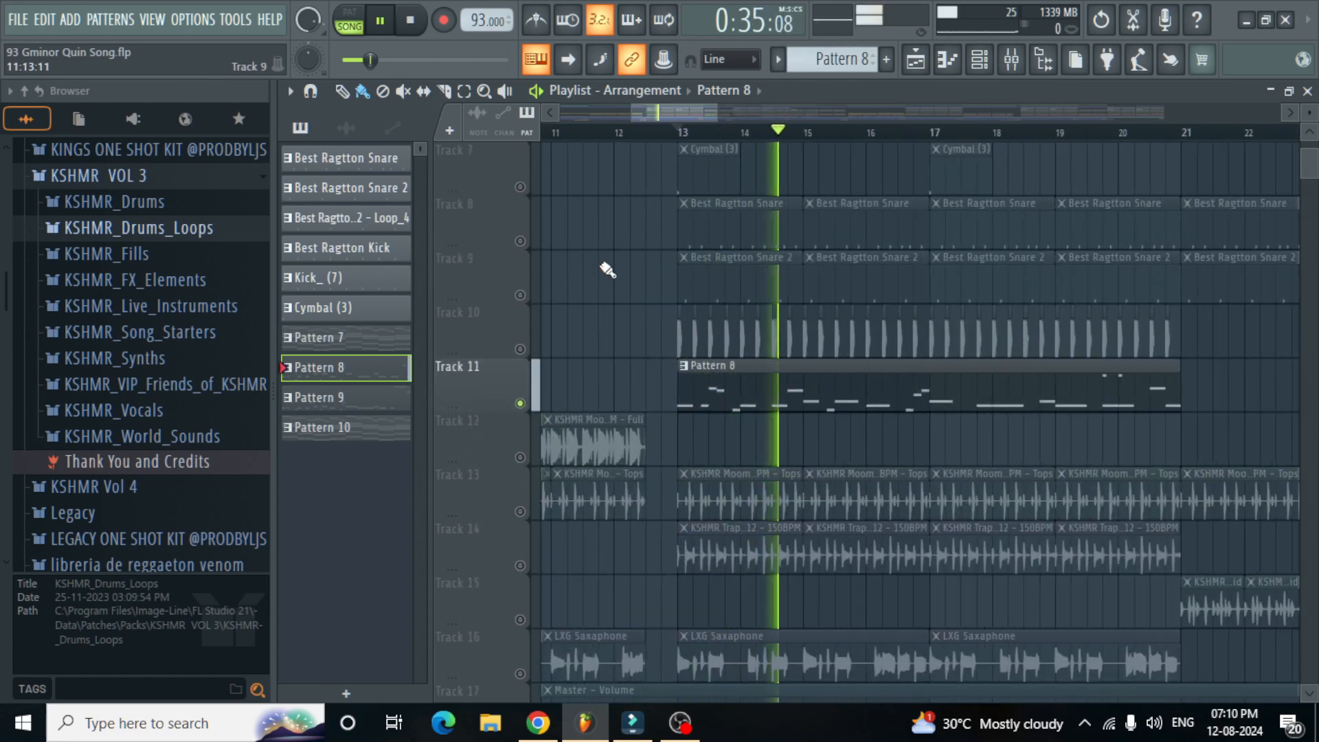
key("space")
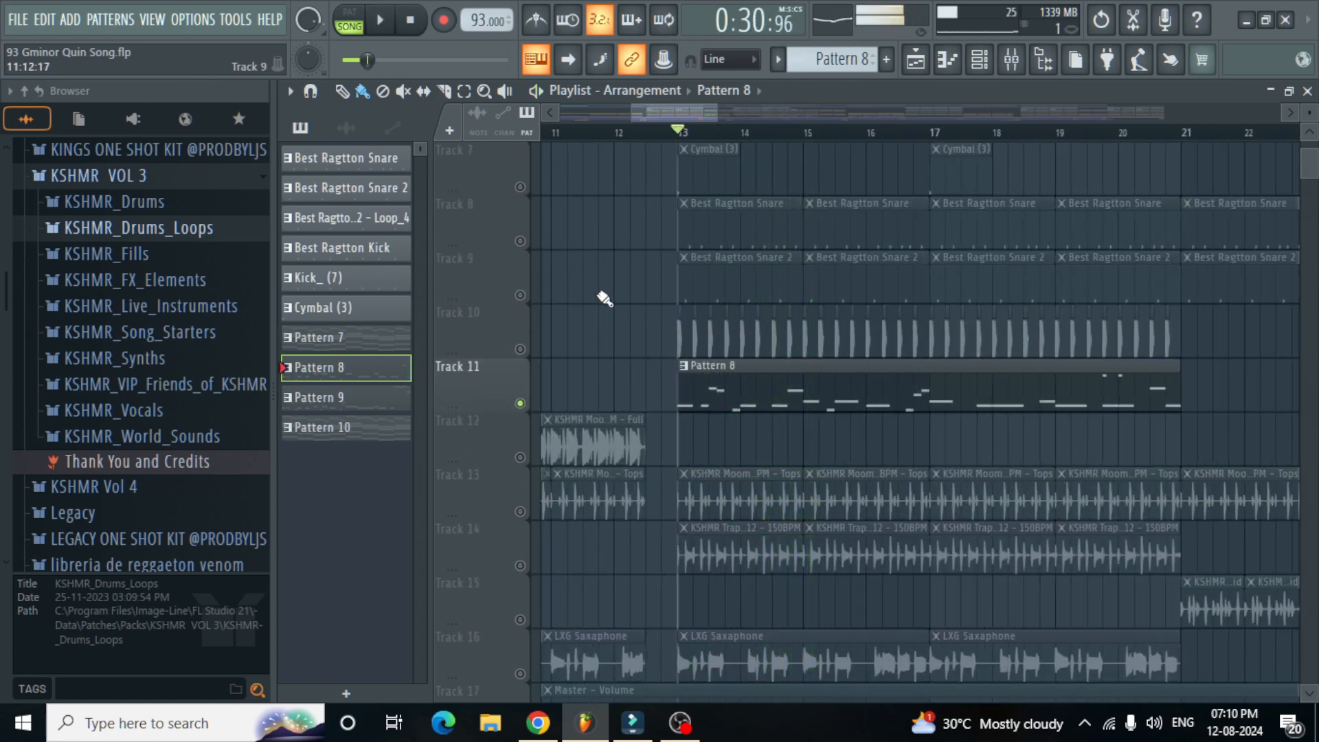
Step: Unmute Track 2 and play the song from bar 1 with the other reviewed tracks active again
scroll(604, 297, "up", 1)
scroll(603, 298, "down", 6)
scroll(595, 261, "up", 2)
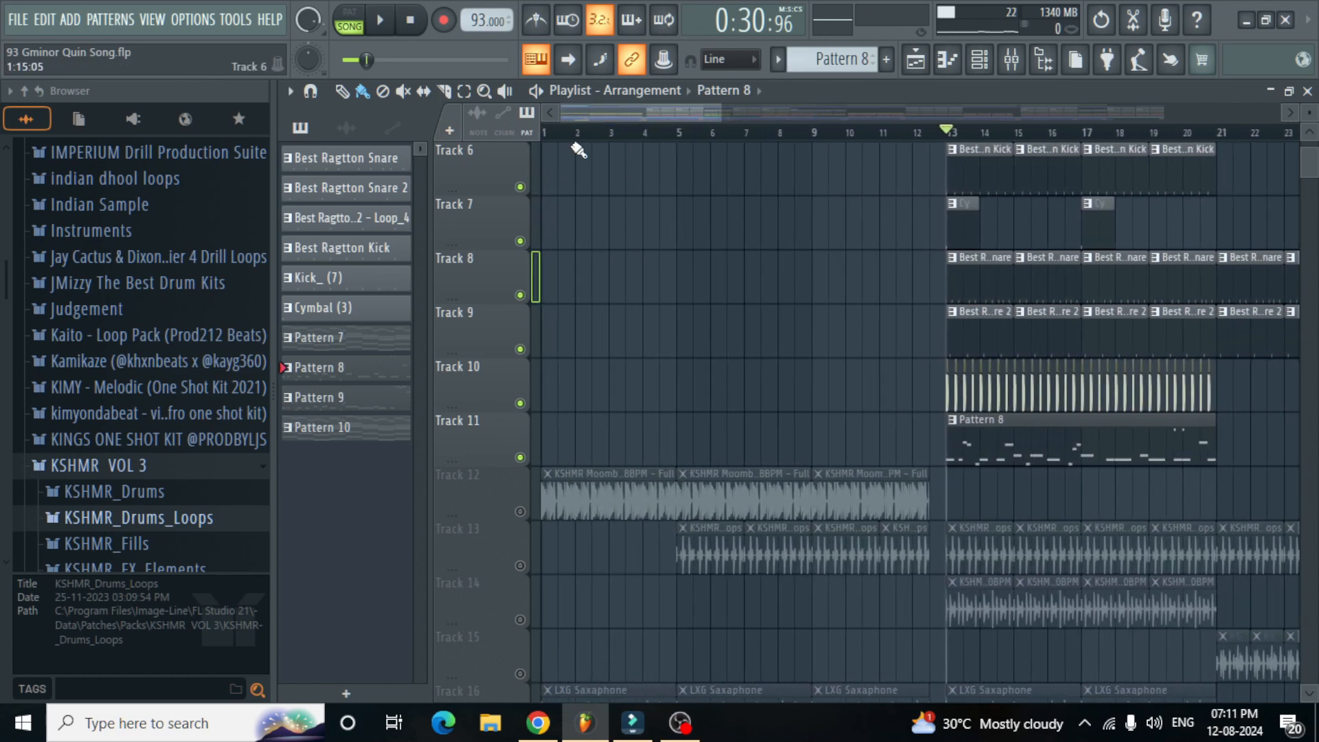
scroll(579, 150, "up", 5)
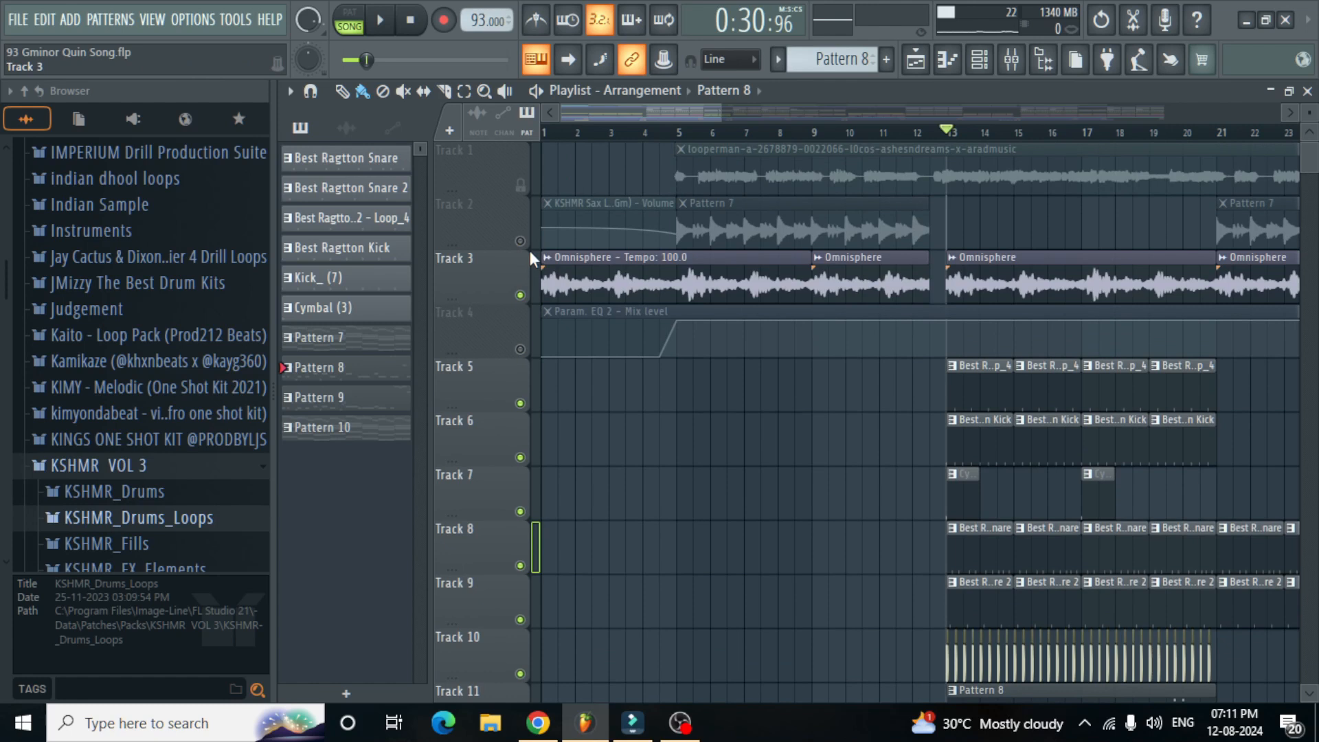
left_click(521, 242)
key("space")
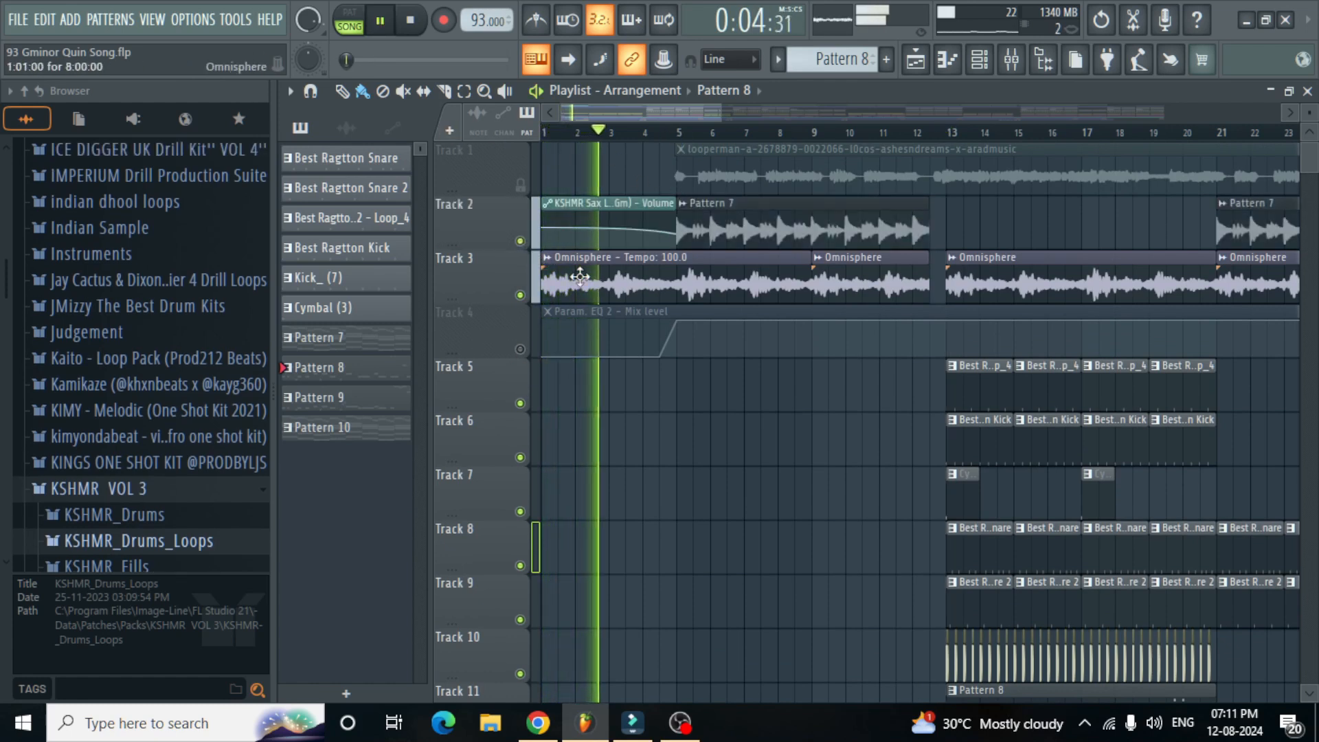
Step: Unmute Track 12 with the KSHMR Moombah drum loop clips and stop playback
scroll(532, 355, "down", 4)
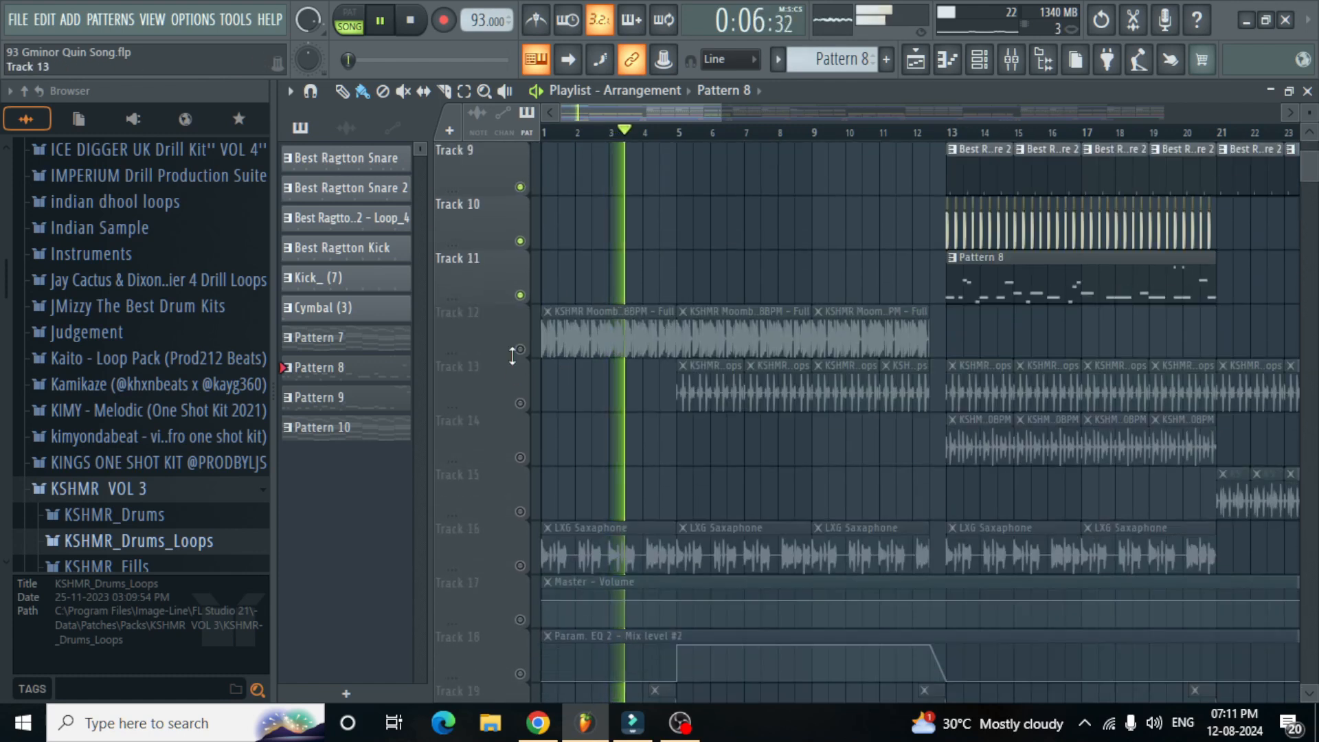
left_click(520, 349)
key("space")
Step: Review the audio clip settings of the KSHMR Moombah Drum Loop 05 - 98BPM - Full sample on Track 12
left_click(588, 333)
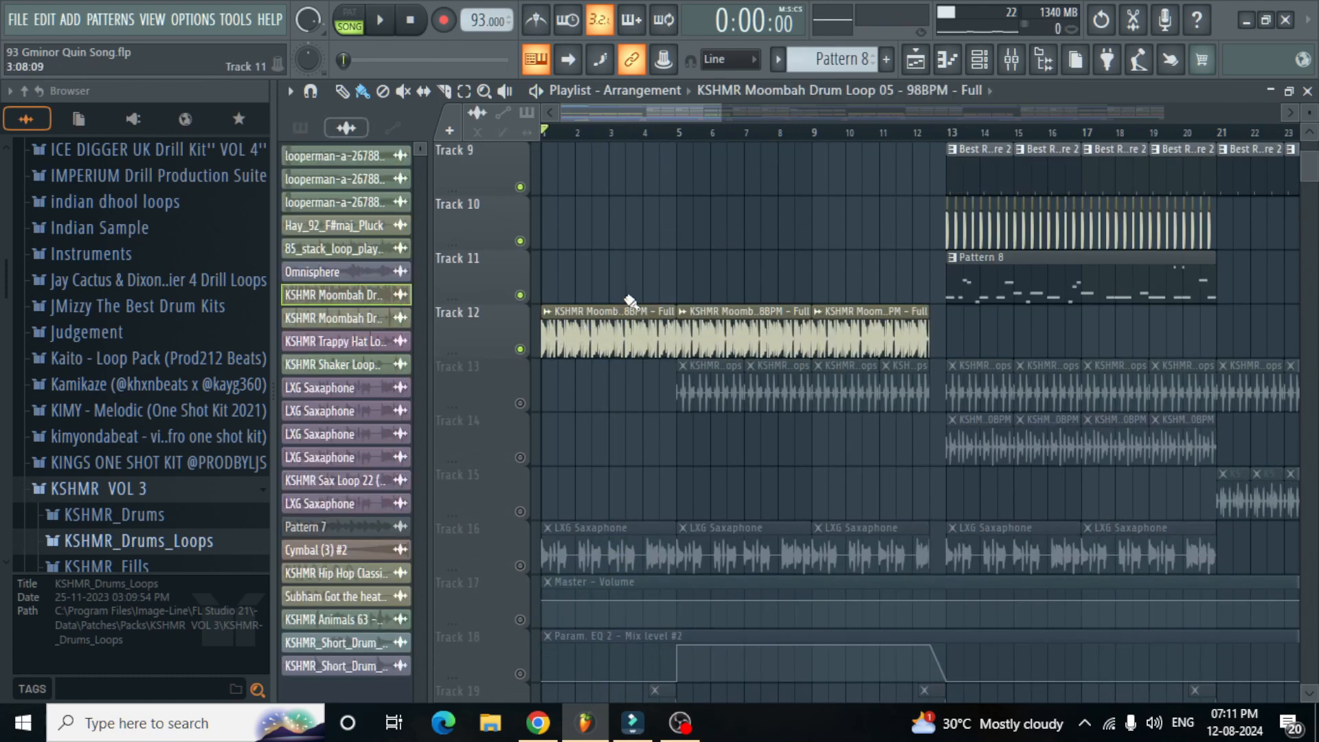
double_click(593, 333)
left_click_drag(609, 205, 688, 125)
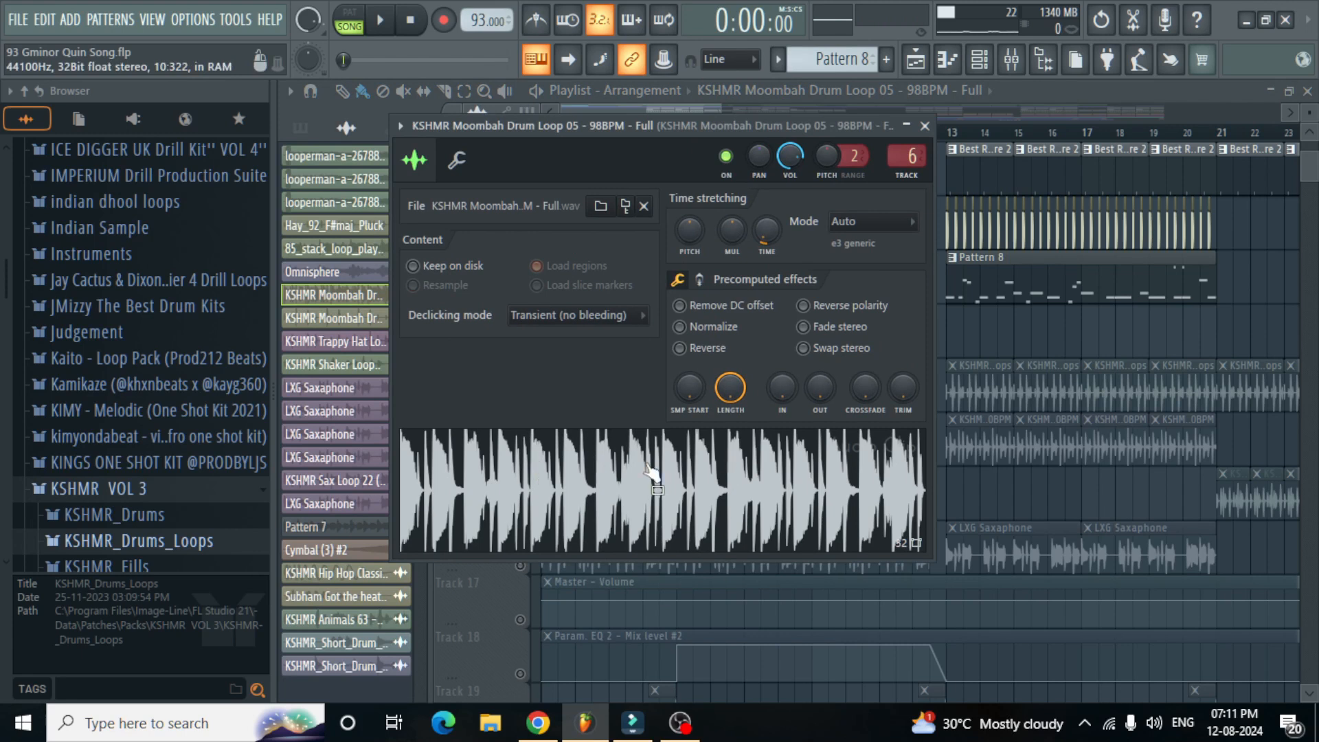
left_click(925, 125)
scroll(686, 357, "up", 3)
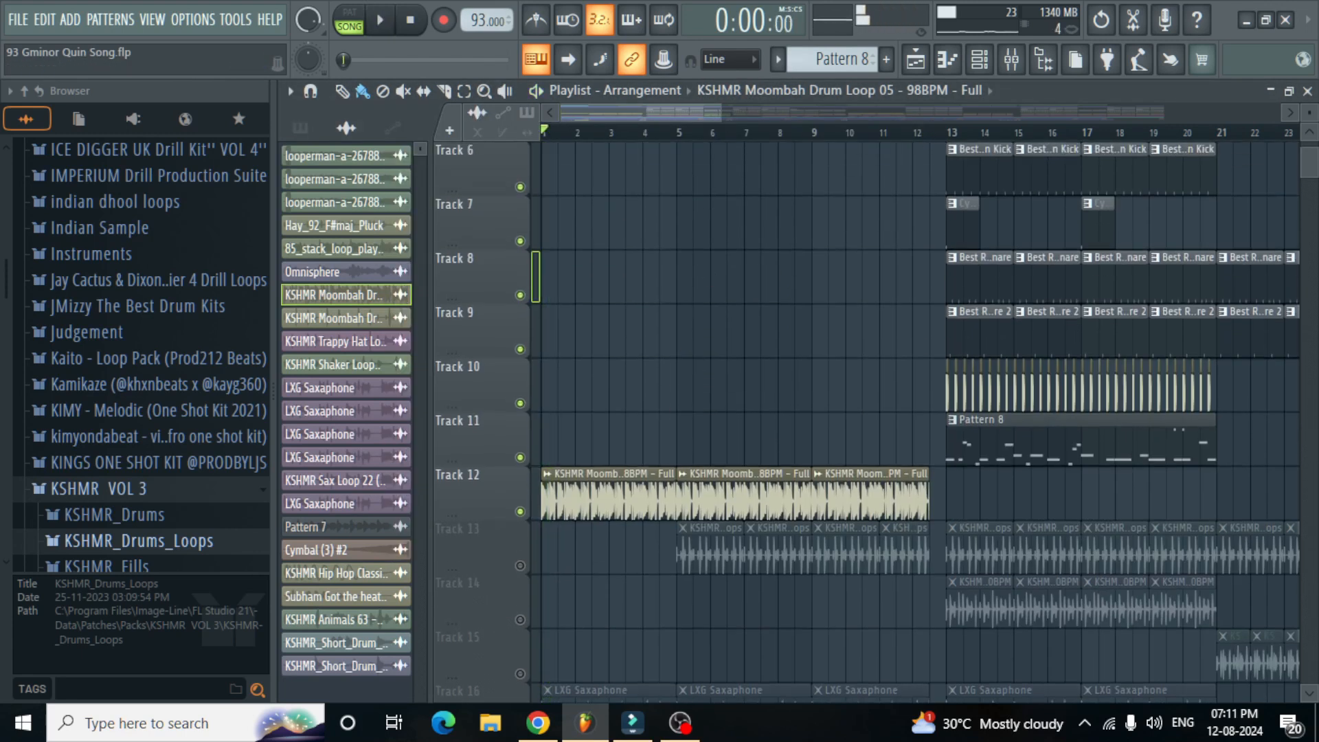
double_click(613, 475)
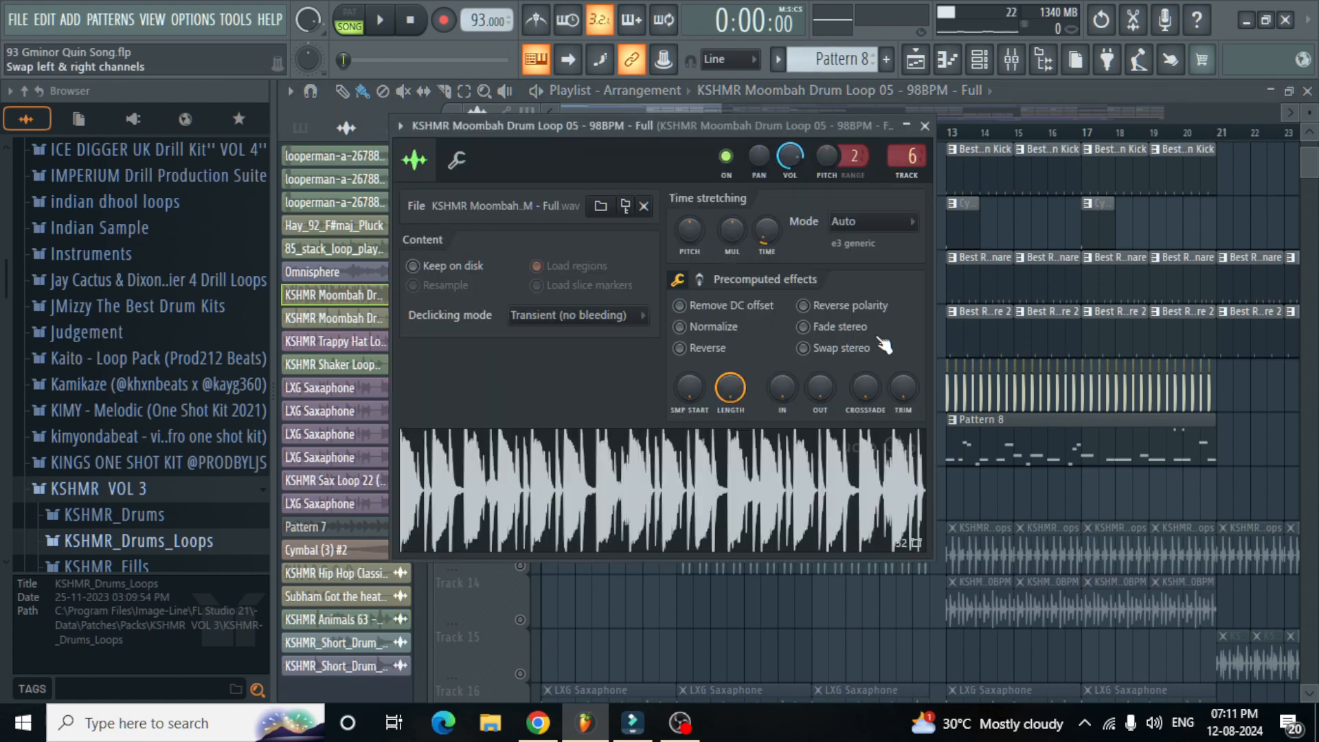
left_click(924, 127)
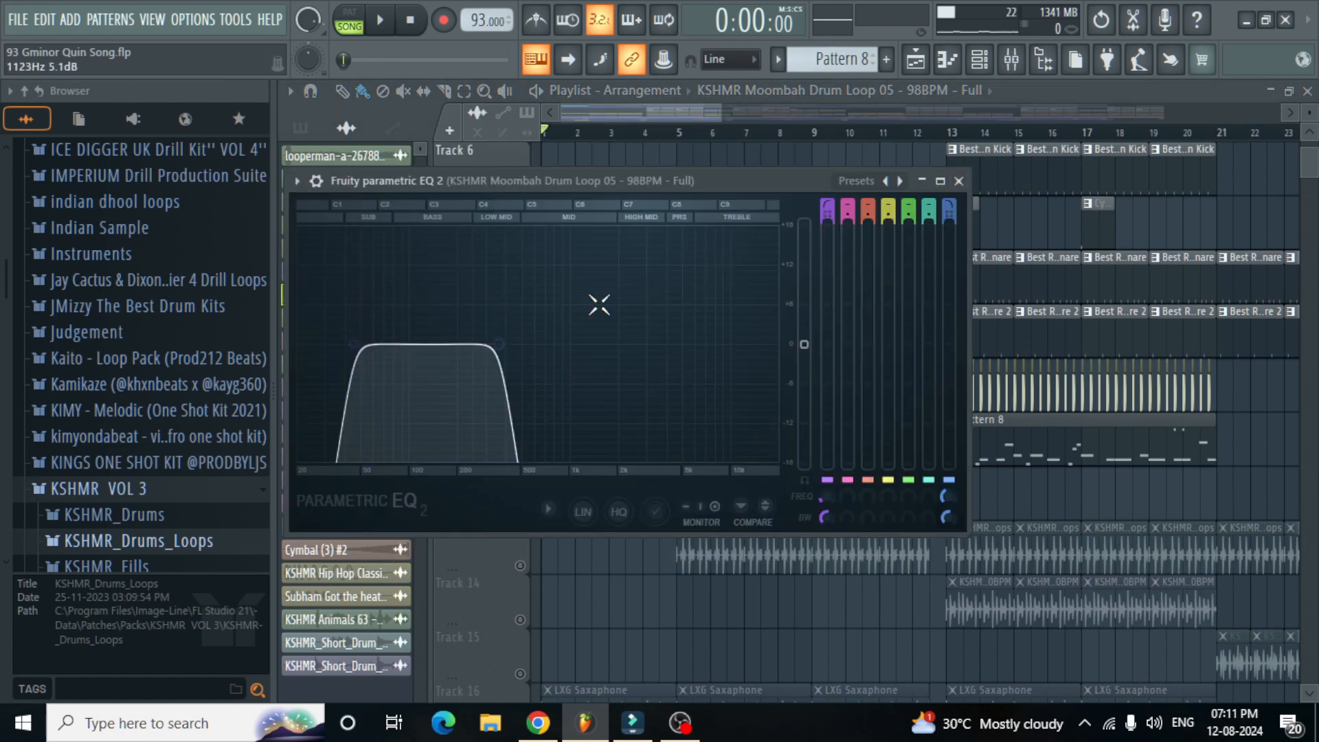
Step: Review the two Fruity parametric EQ 2 curves and the Fruity Limiter applied to the KSHMR Moombah Drum Loop 05
left_click(959, 181)
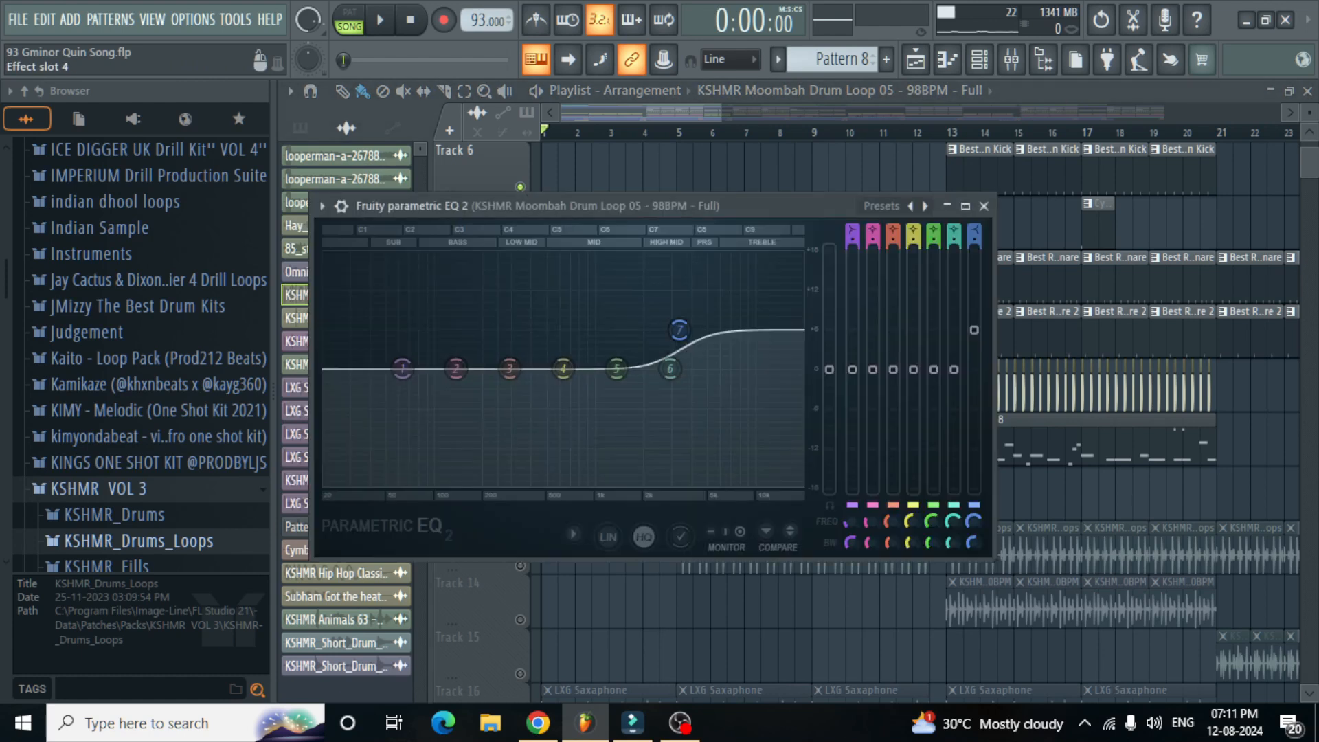
left_click(984, 206)
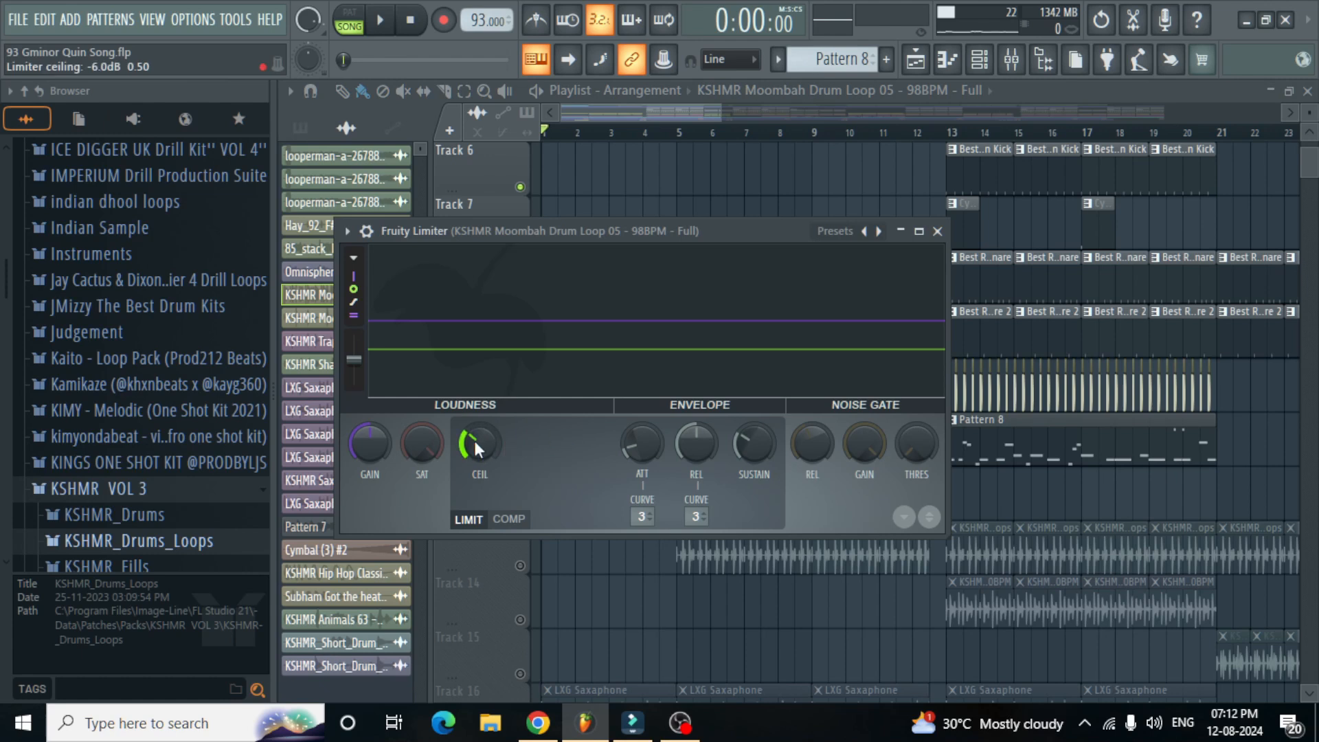
left_click(937, 231)
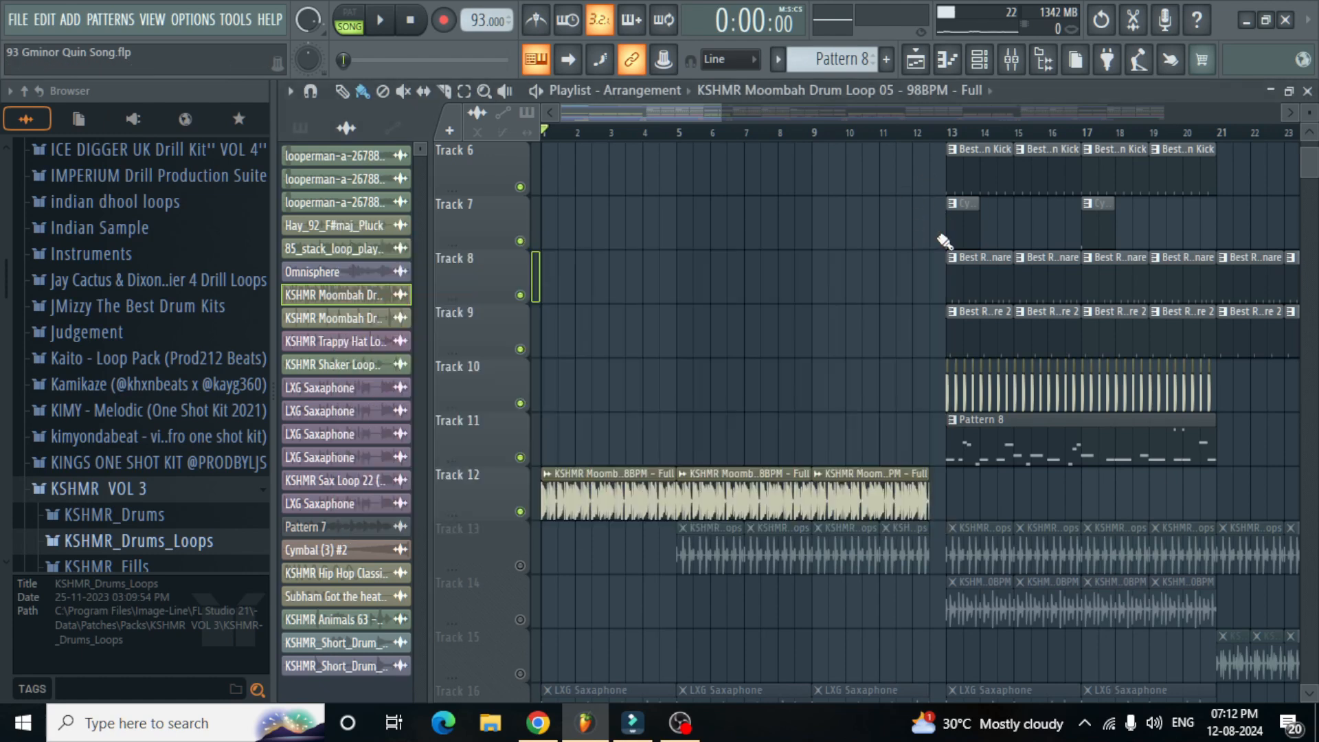
Step: Unmute Track 18 and Track 20, which hold the Param. EQ 2 - Mix level #2 and #3 automation clips
scroll(705, 226, "down", 5)
scroll(674, 600, "down", 3)
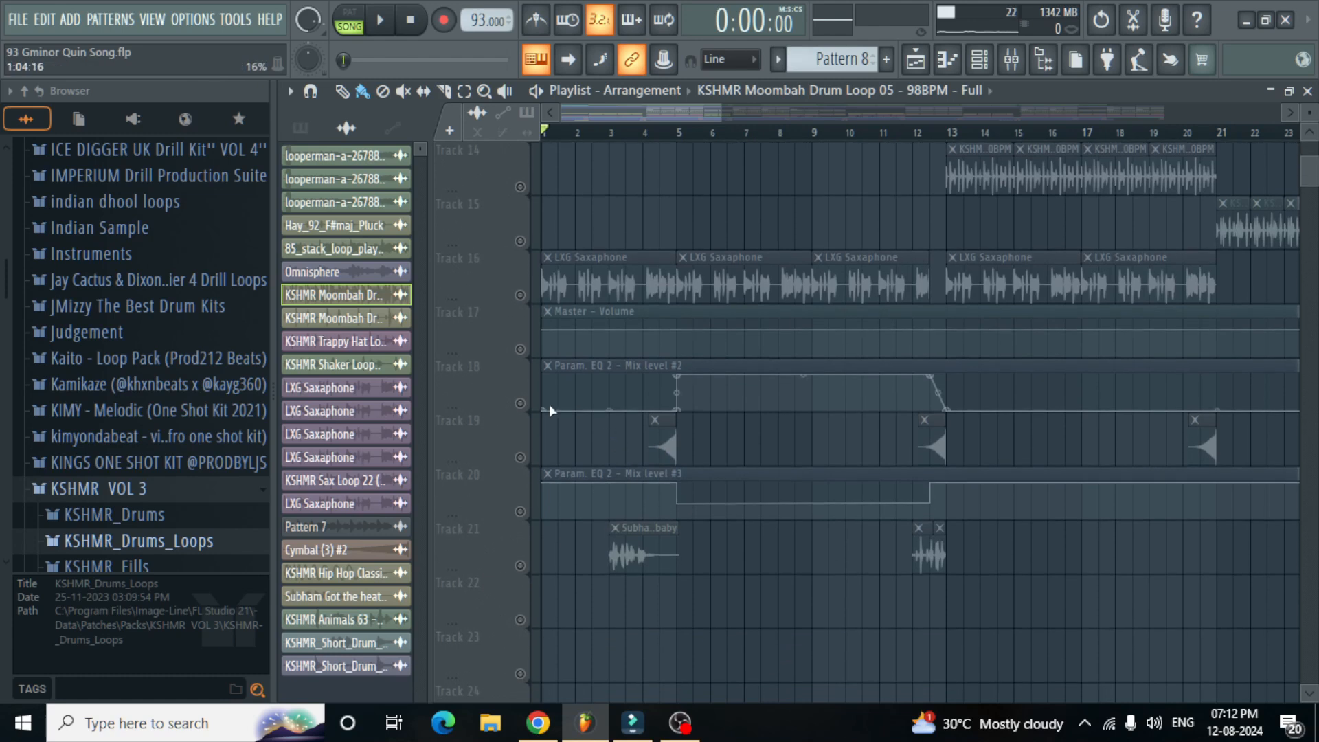
left_click(522, 404)
left_click(520, 511)
scroll(549, 323, "up", 7)
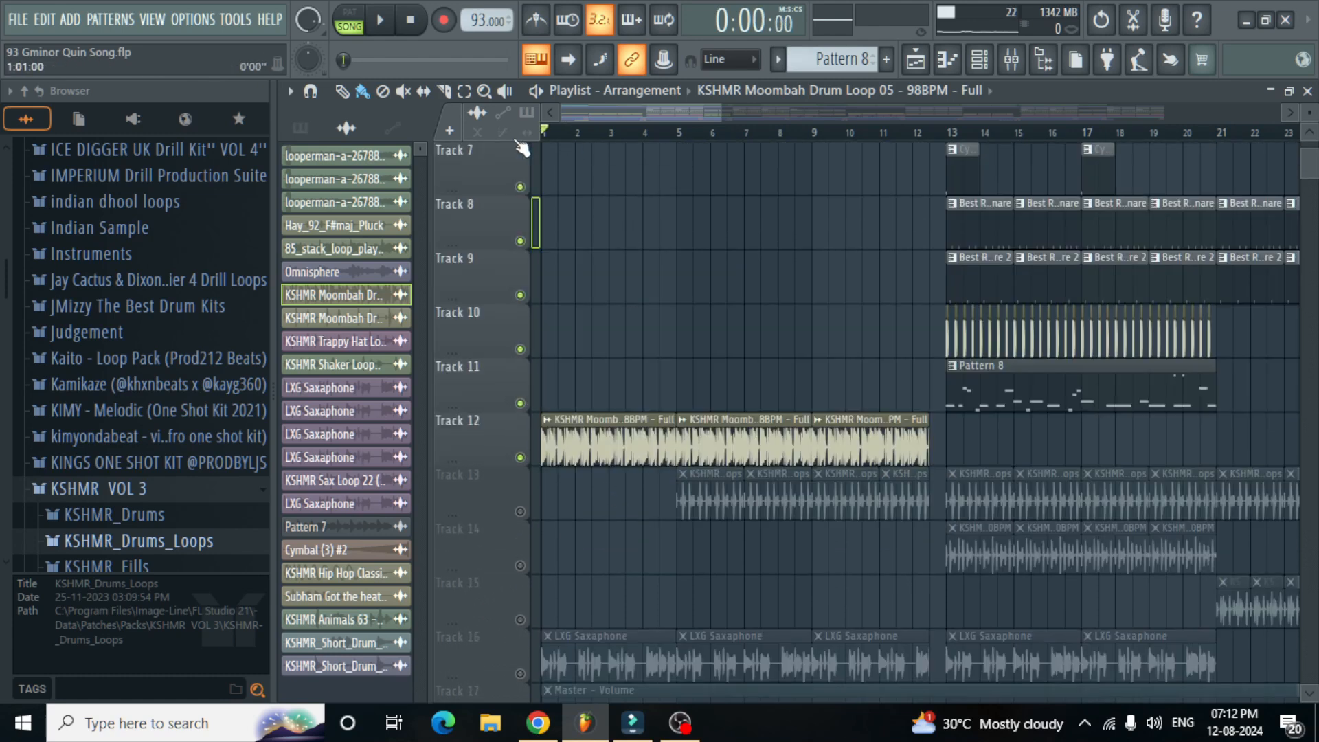
Step: Play the song from midway through bar 4 with the drum loop and EQ automation active, and stop playback
key("space")
left_click(653, 134)
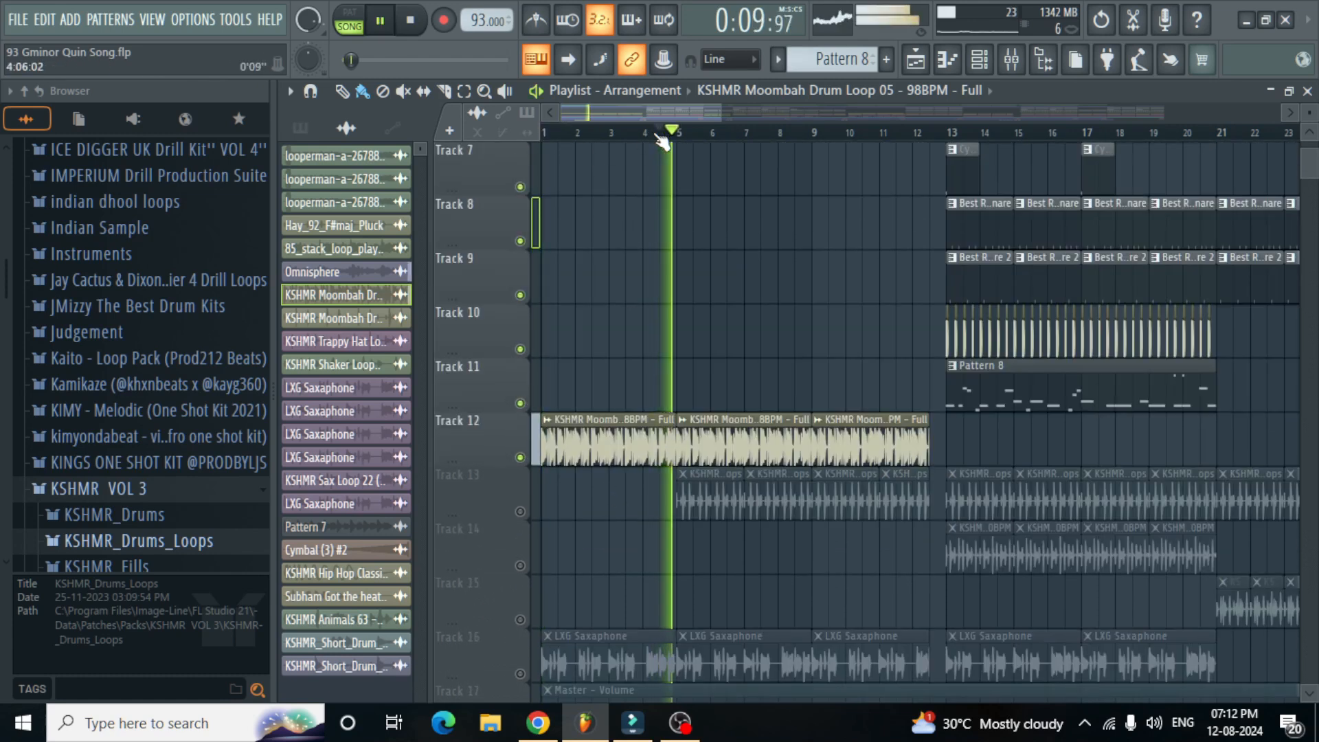
scroll(781, 218, "up", 6)
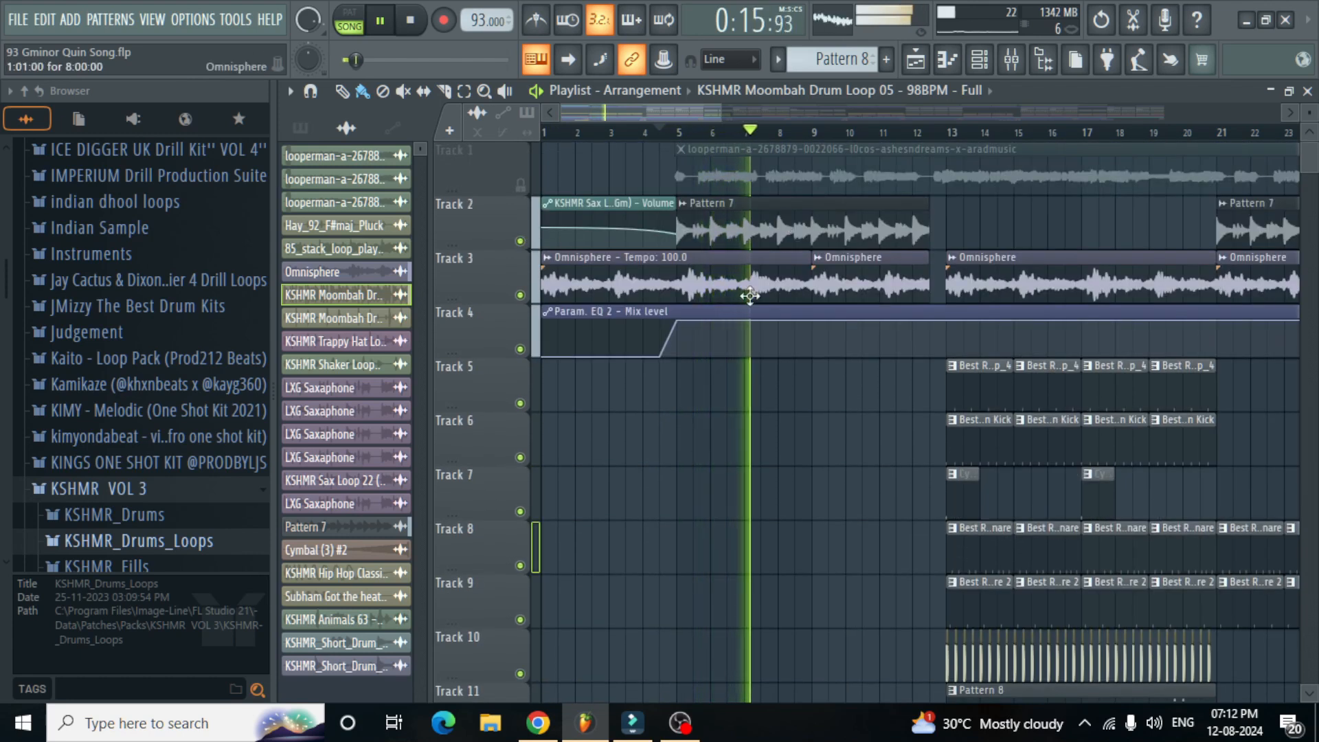
key("space")
Step: Unmute Track 13 with the KSHMR Moombah tops loop and look over its clips along the arrangement
scroll(770, 440, "down", 8)
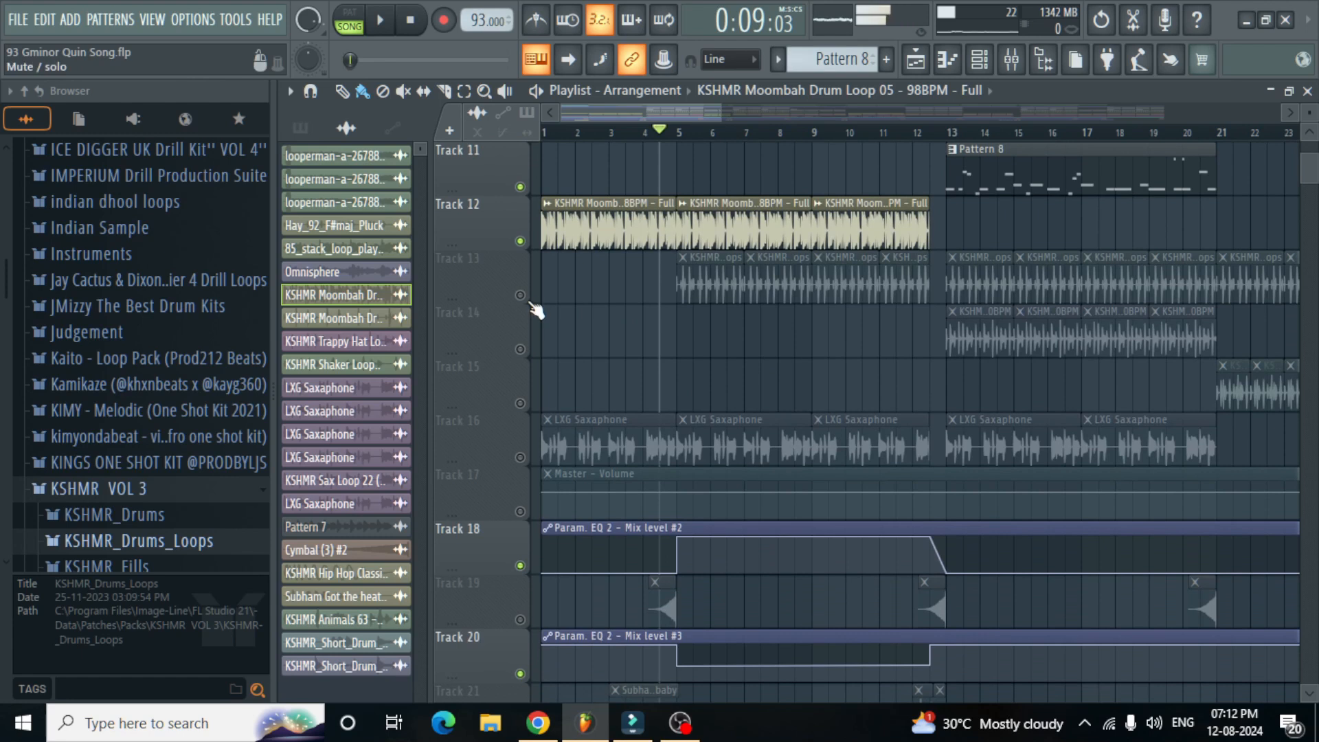
left_click(520, 295)
left_click_drag(688, 112, 727, 116)
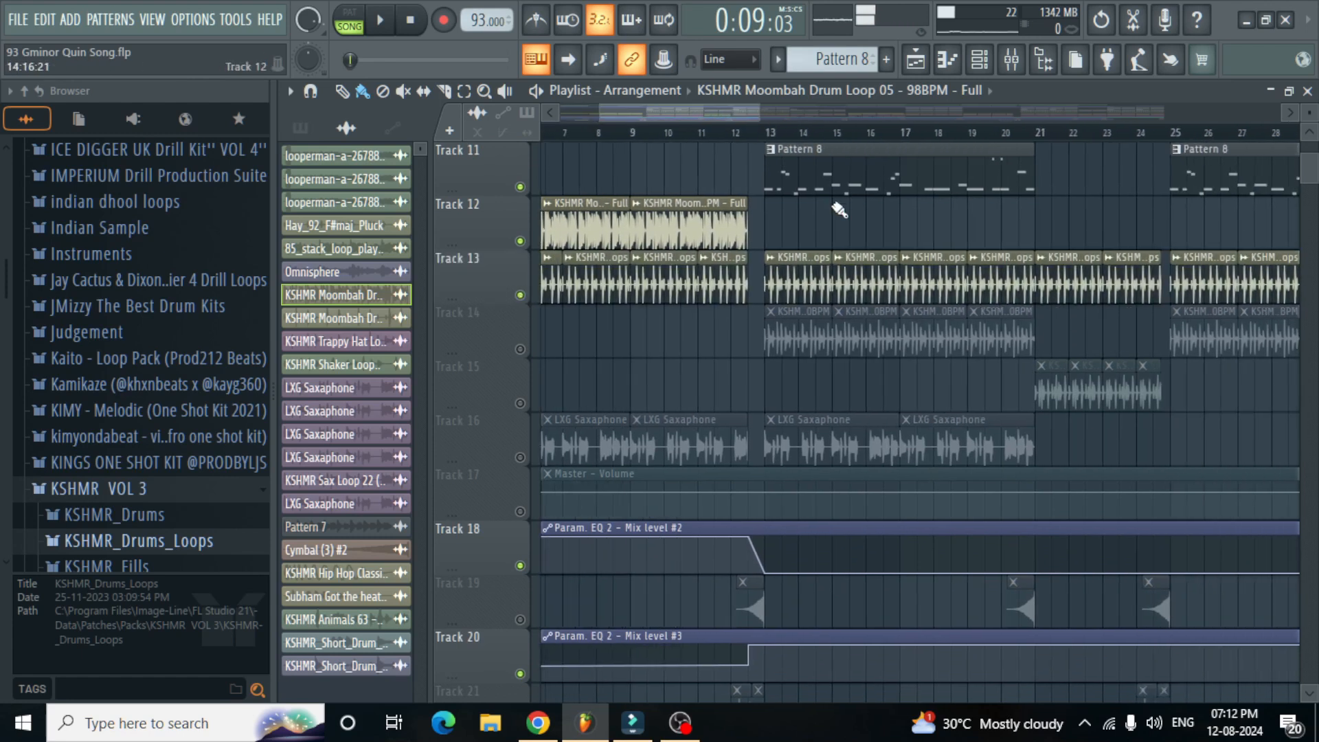
scroll(837, 205, "up", 6)
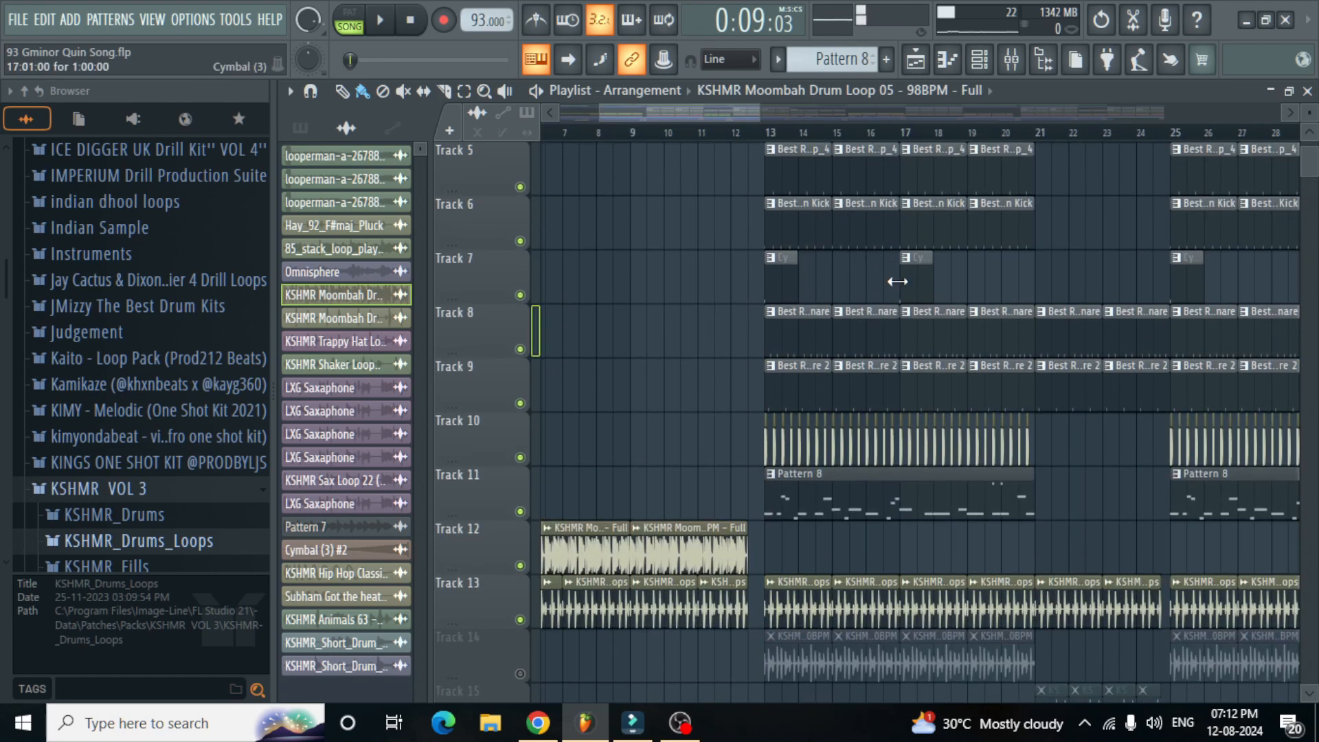
scroll(897, 281, "down", 3)
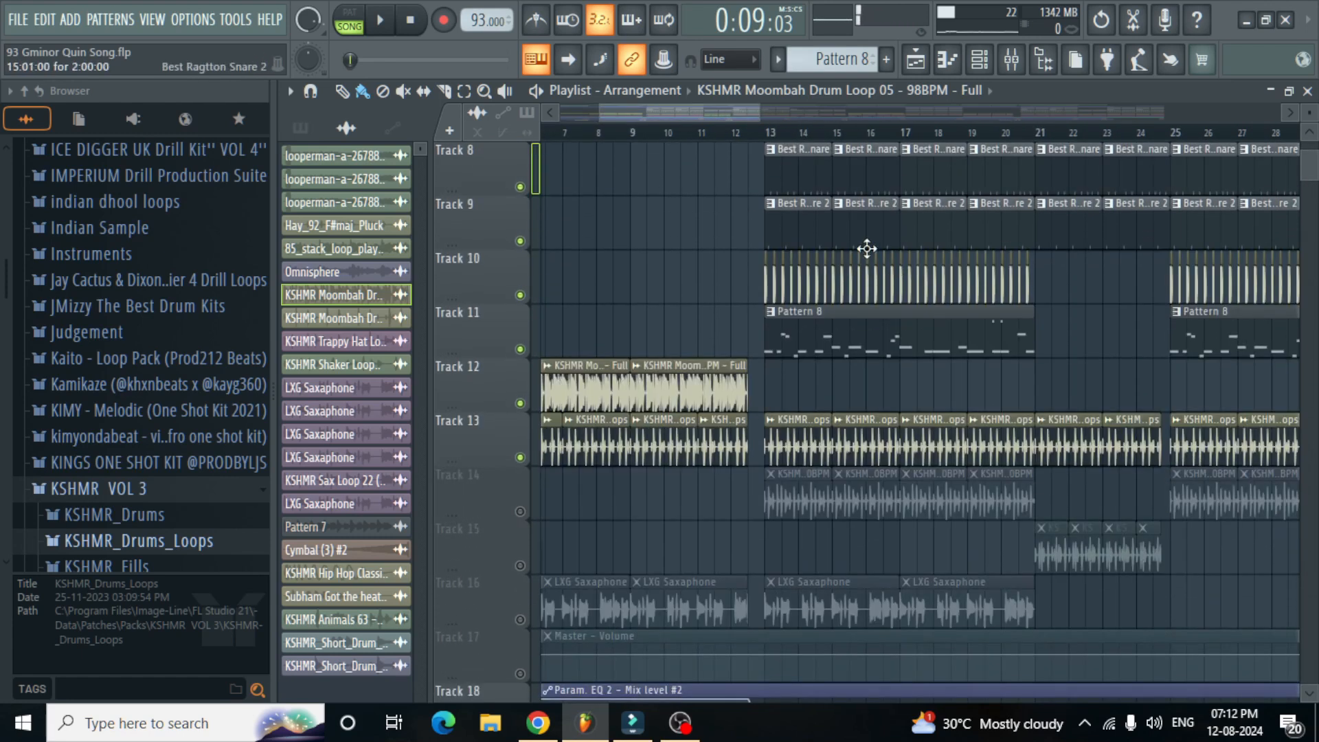
left_click_drag(732, 112, 687, 118)
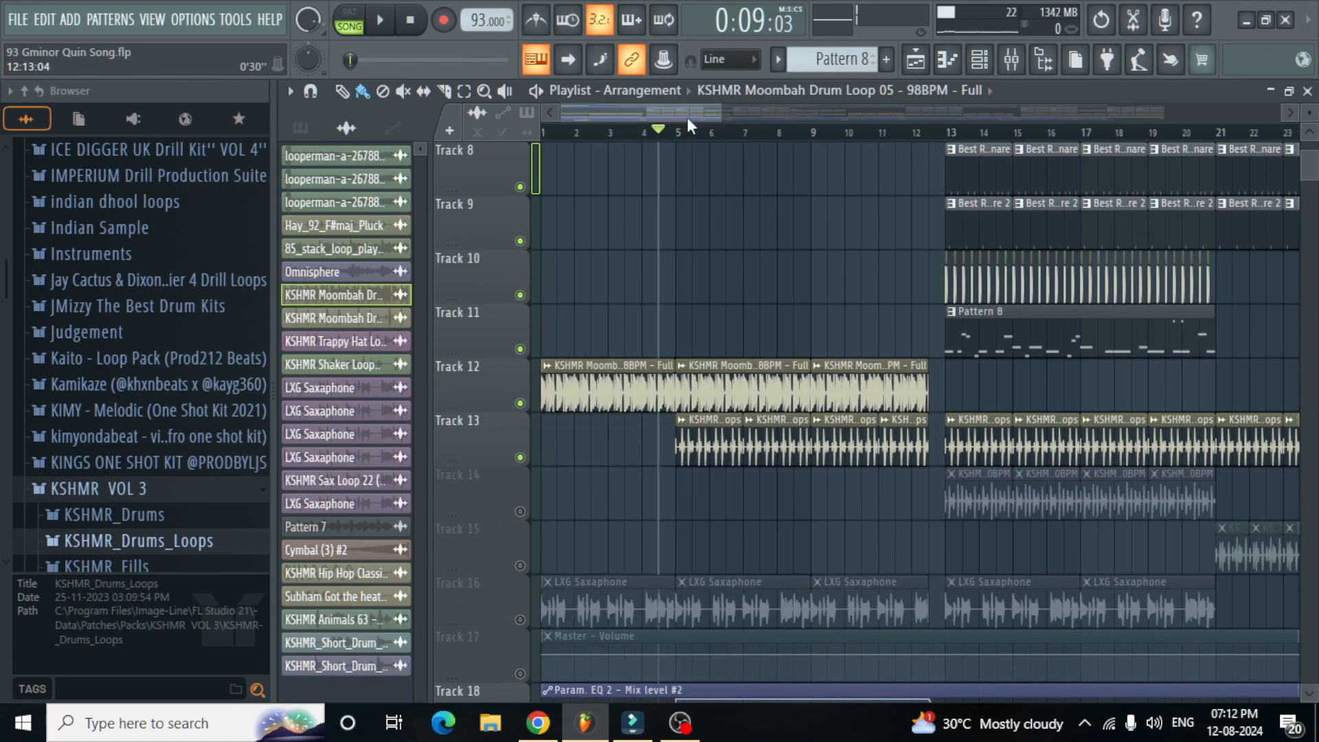
Step: Review the audio clip settings of the KSHMR Moombah Drum Loop 01 - 82BPM - Tops sample on Track 13
double_click(707, 426)
left_click_drag(471, 233, 983, 147)
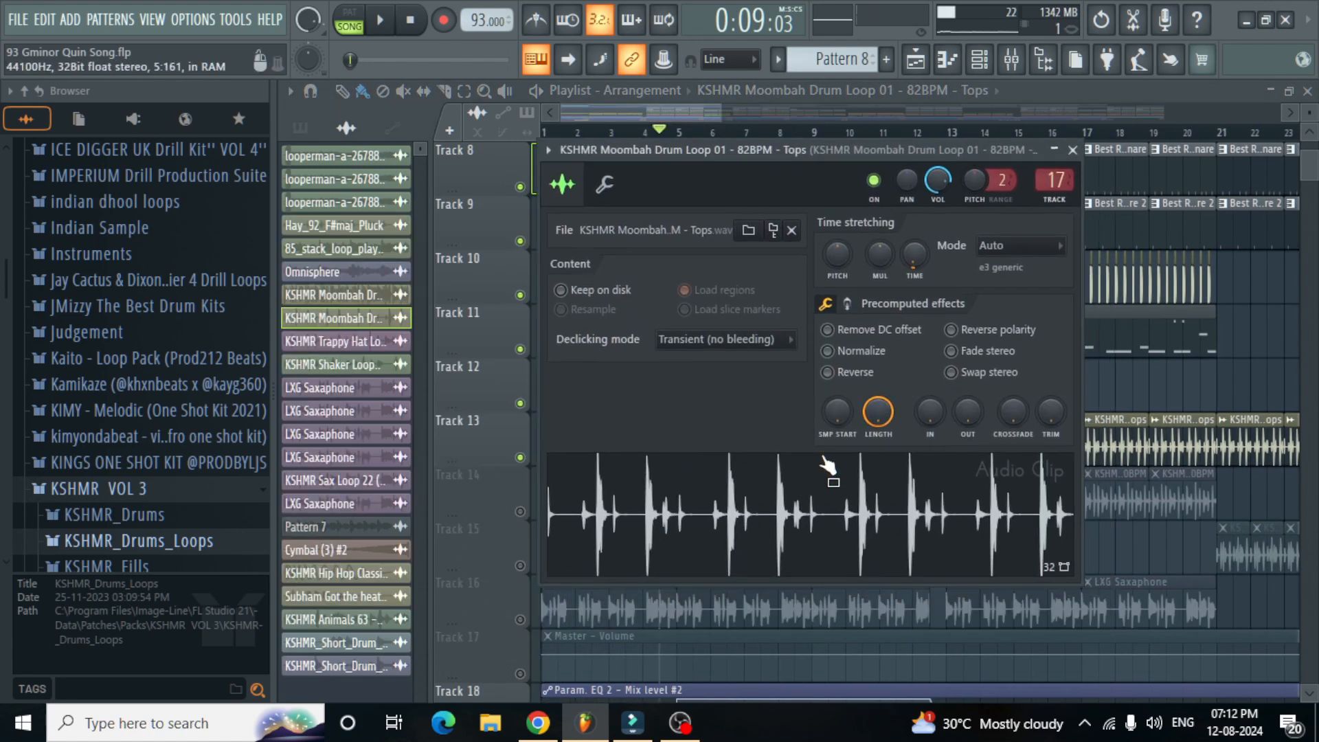
left_click(1072, 151)
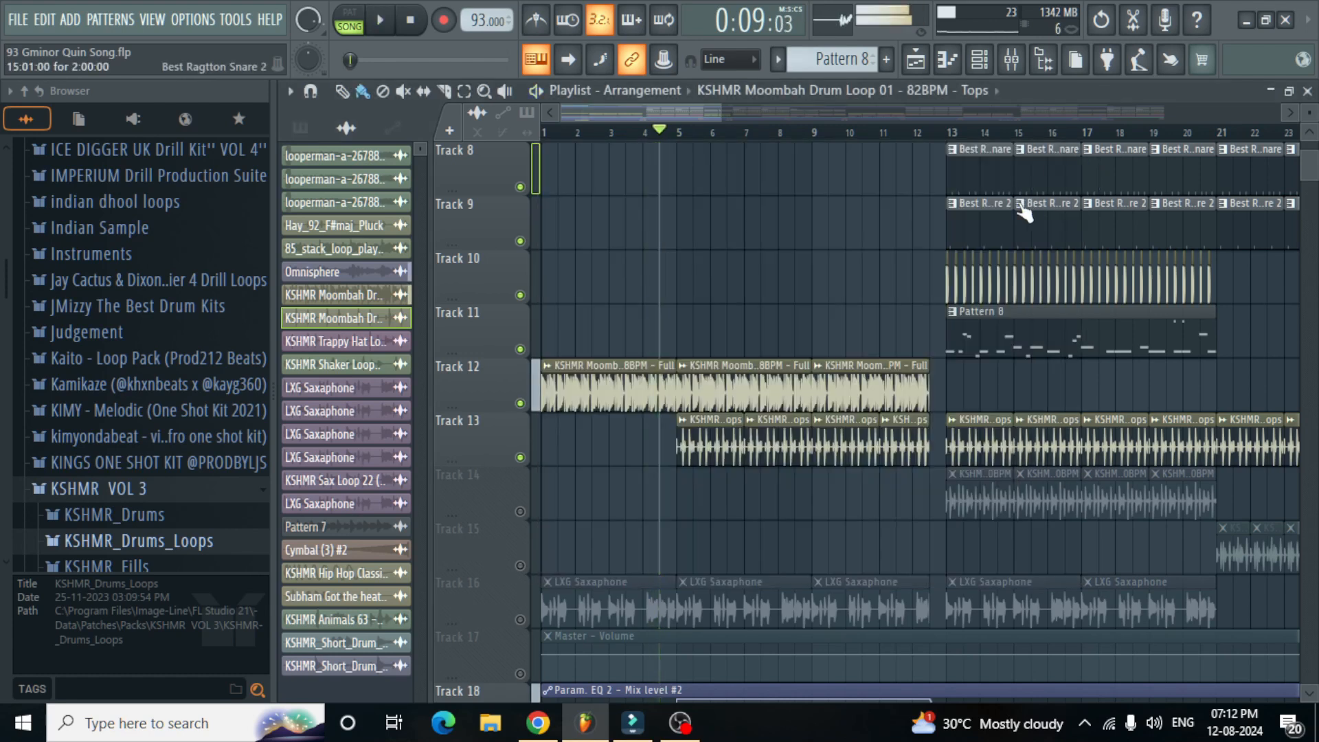
Step: Unmute Track 14 and review the audio clip settings of its KSHMR Trappy Hat Loop 12 - 150BPM sample
left_click(520, 511)
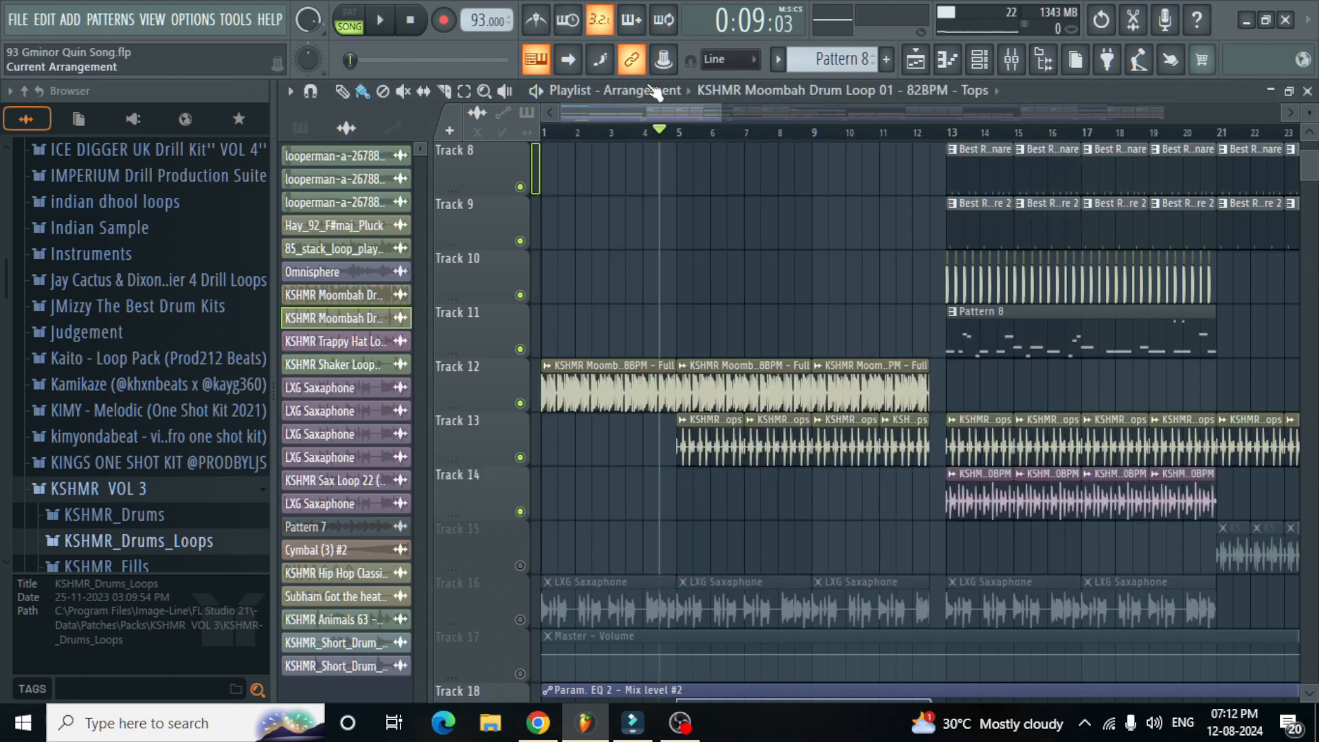
left_click_drag(640, 109, 714, 121)
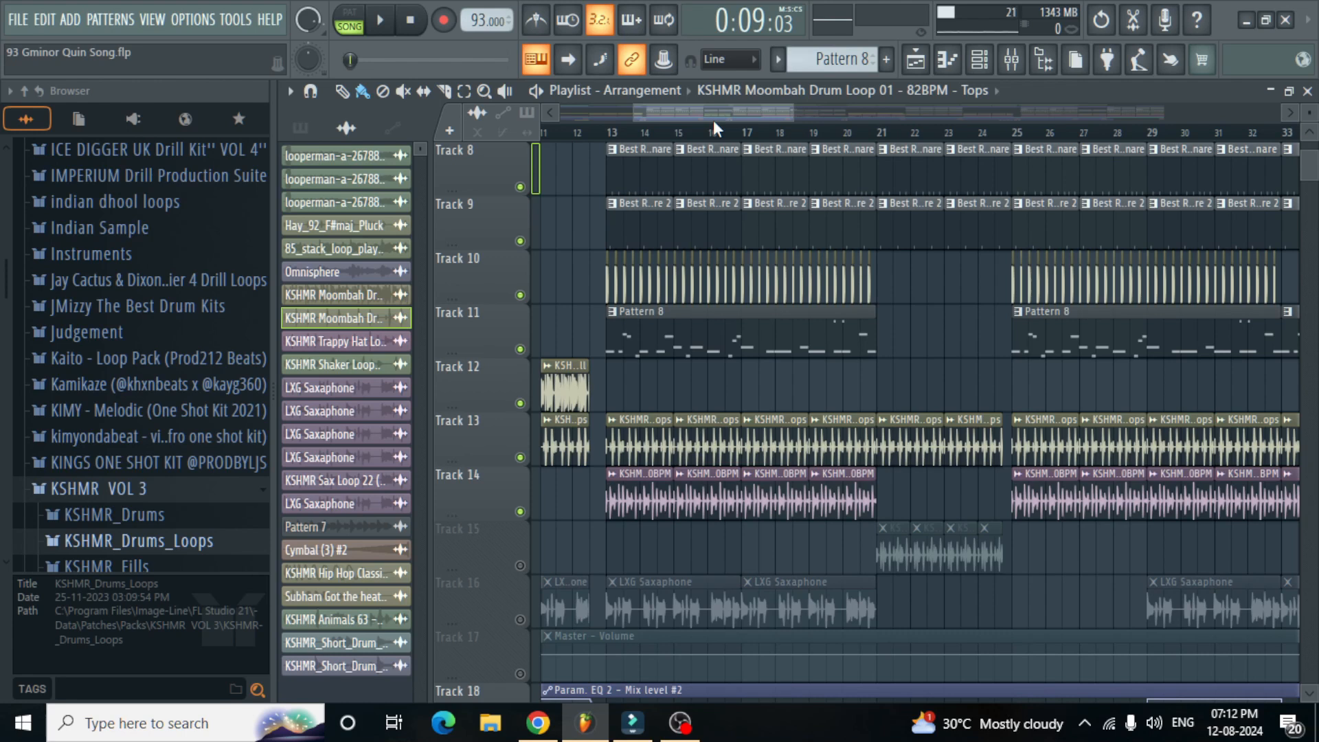
double_click(659, 507)
left_click_drag(460, 292, 790, 198)
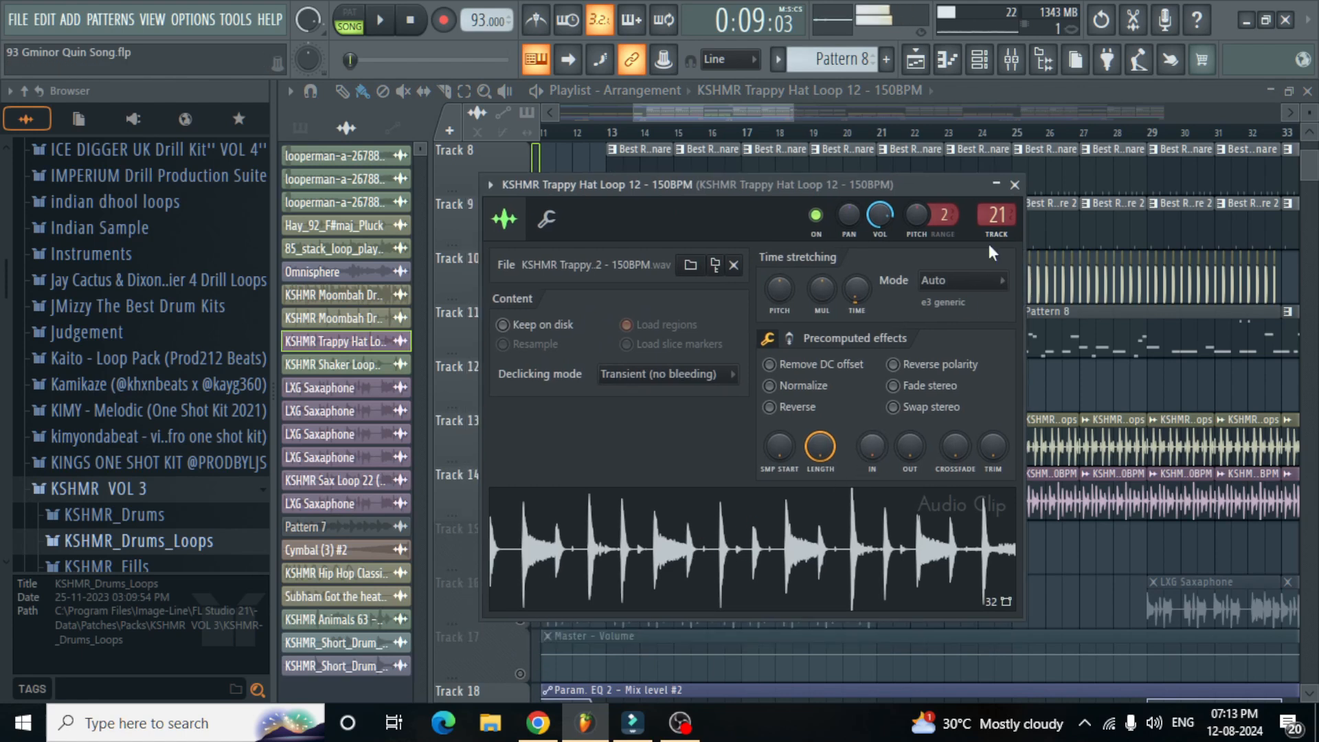
left_click(1015, 185)
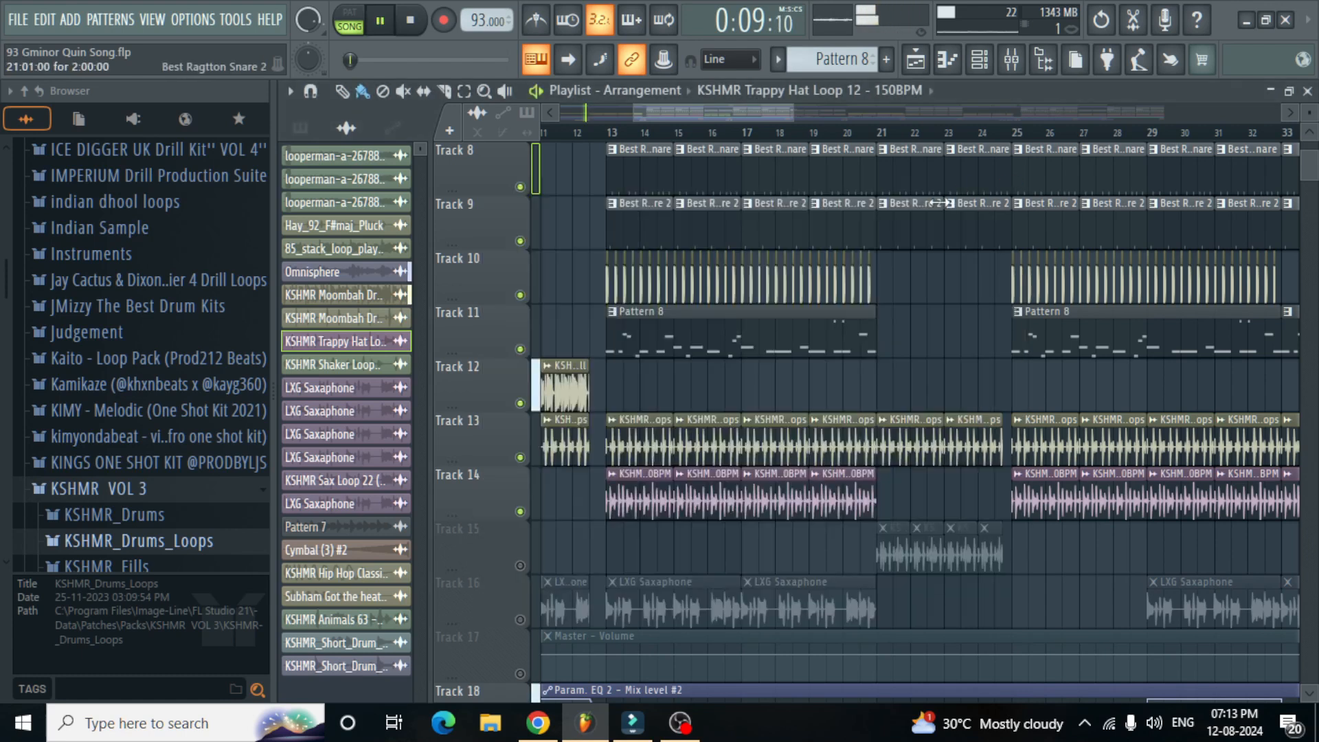
Step: Play the section starting at bar 13 with the hat loop active, and stop playback
scroll(781, 172, "down", 2)
left_click(709, 132)
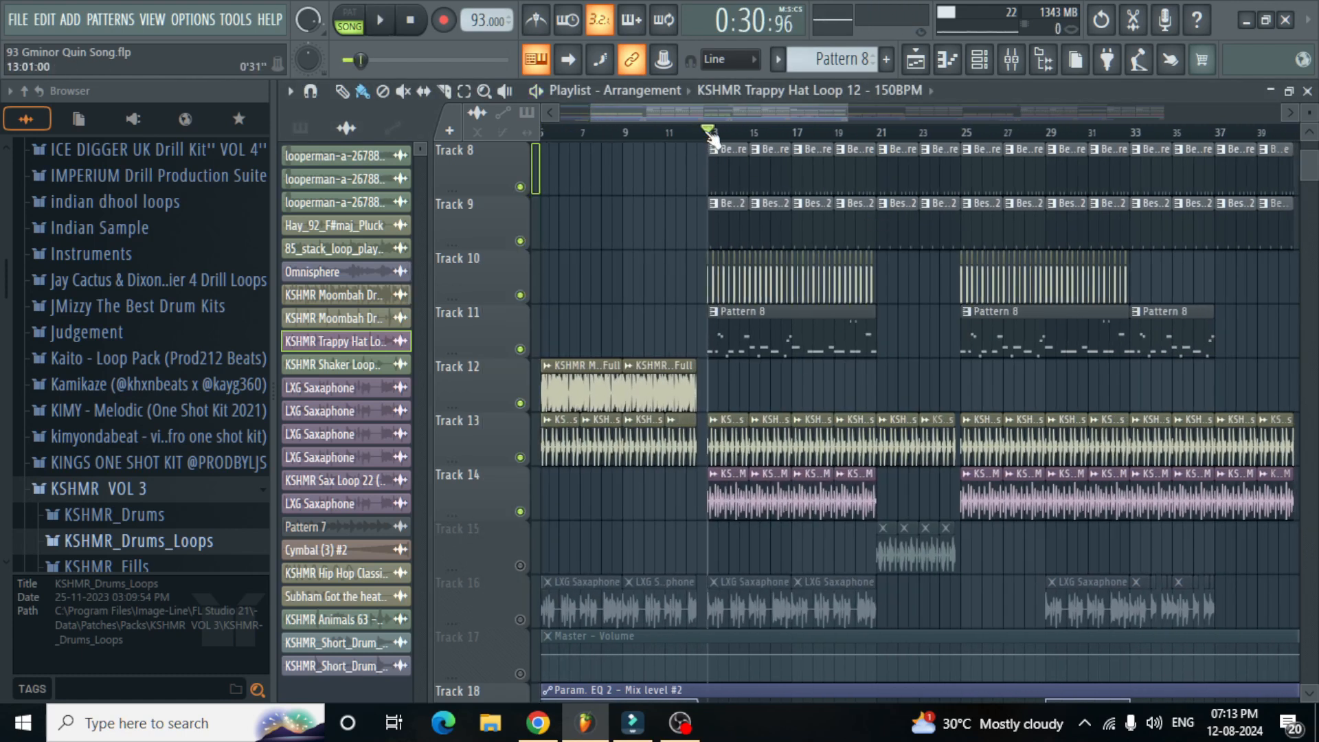
scroll(783, 199, "up", 2)
key("space")
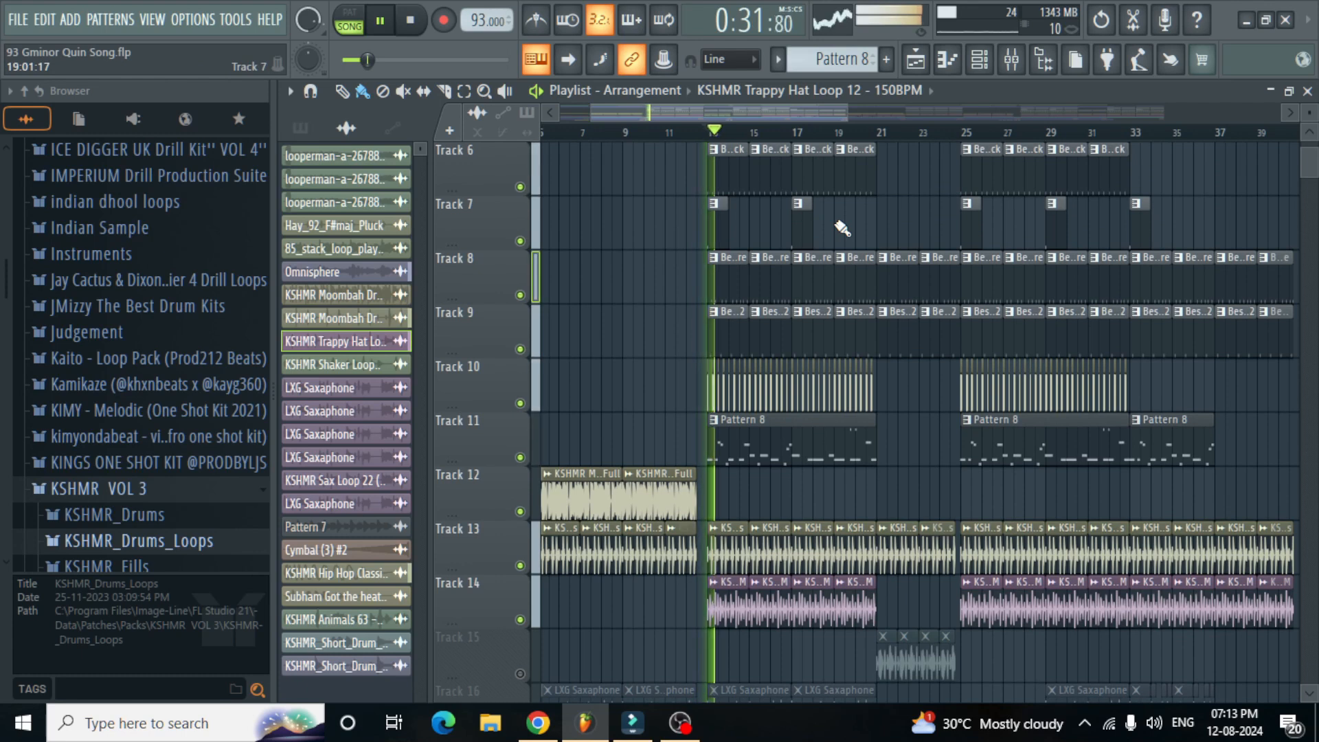
scroll(893, 237, "down", 3)
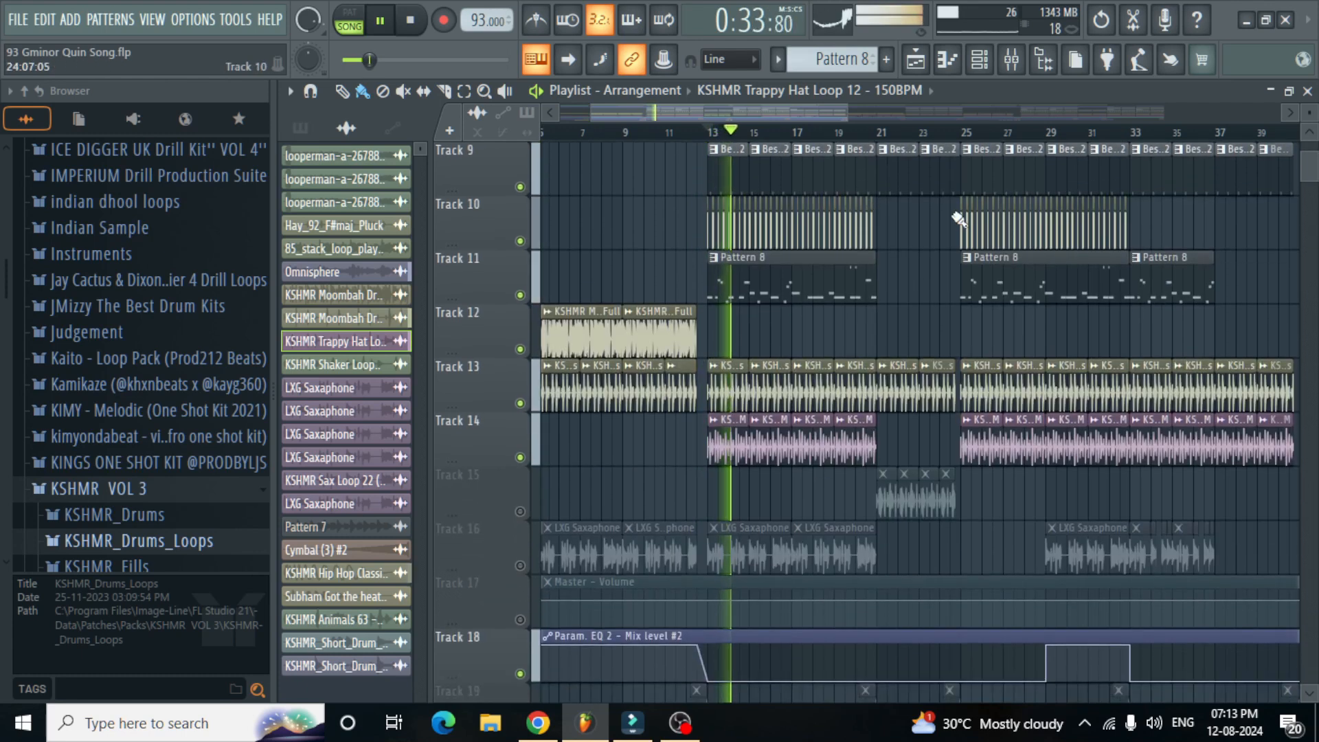
scroll(941, 246, "up", 2)
key("space")
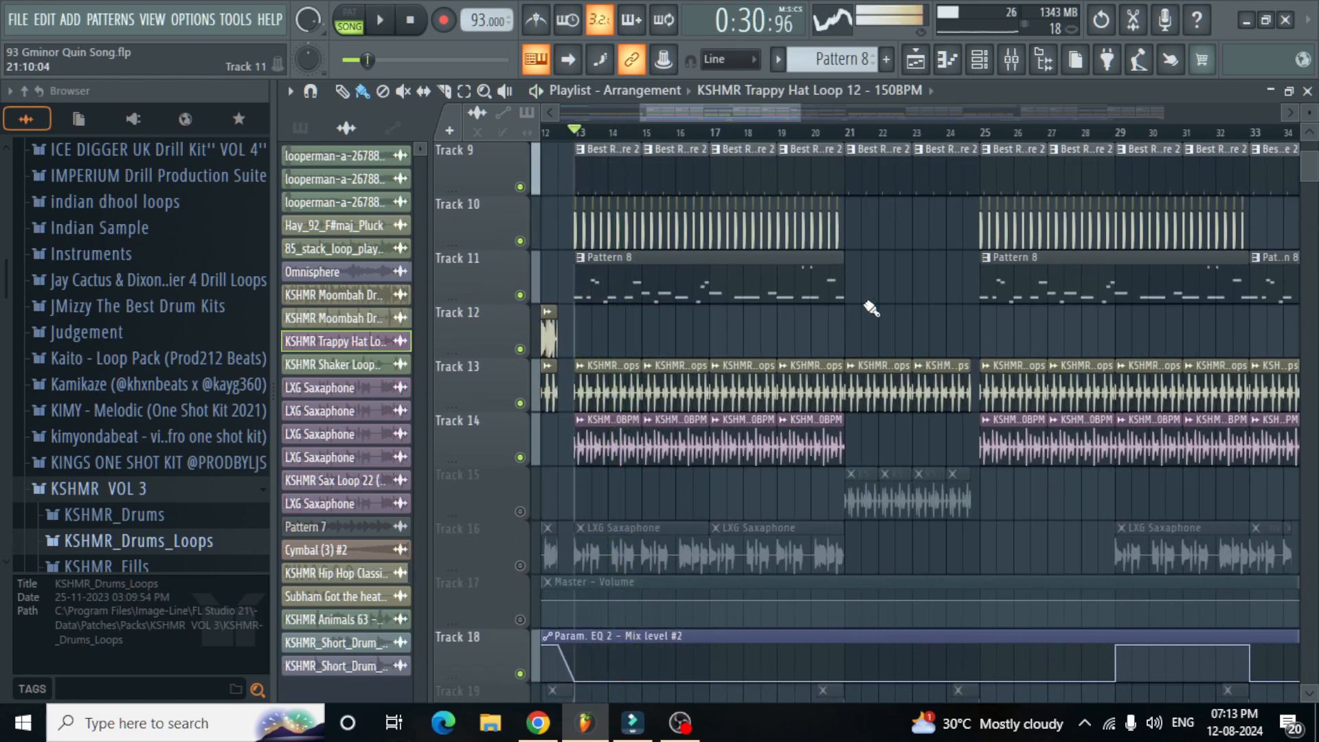
Step: Unmute Track 15 with the shaker loop clips and place the playback position in bar 20, just before them
scroll(617, 389, "down", 3)
left_click(520, 349)
left_click(832, 133)
scroll(942, 303, "up", 3)
scroll(945, 311, "up", 2)
Step: Review the audio clip settings of the KSHMR Shaker Loop 01 - 94BPM - Mid sample on Track 15
left_click(804, 515)
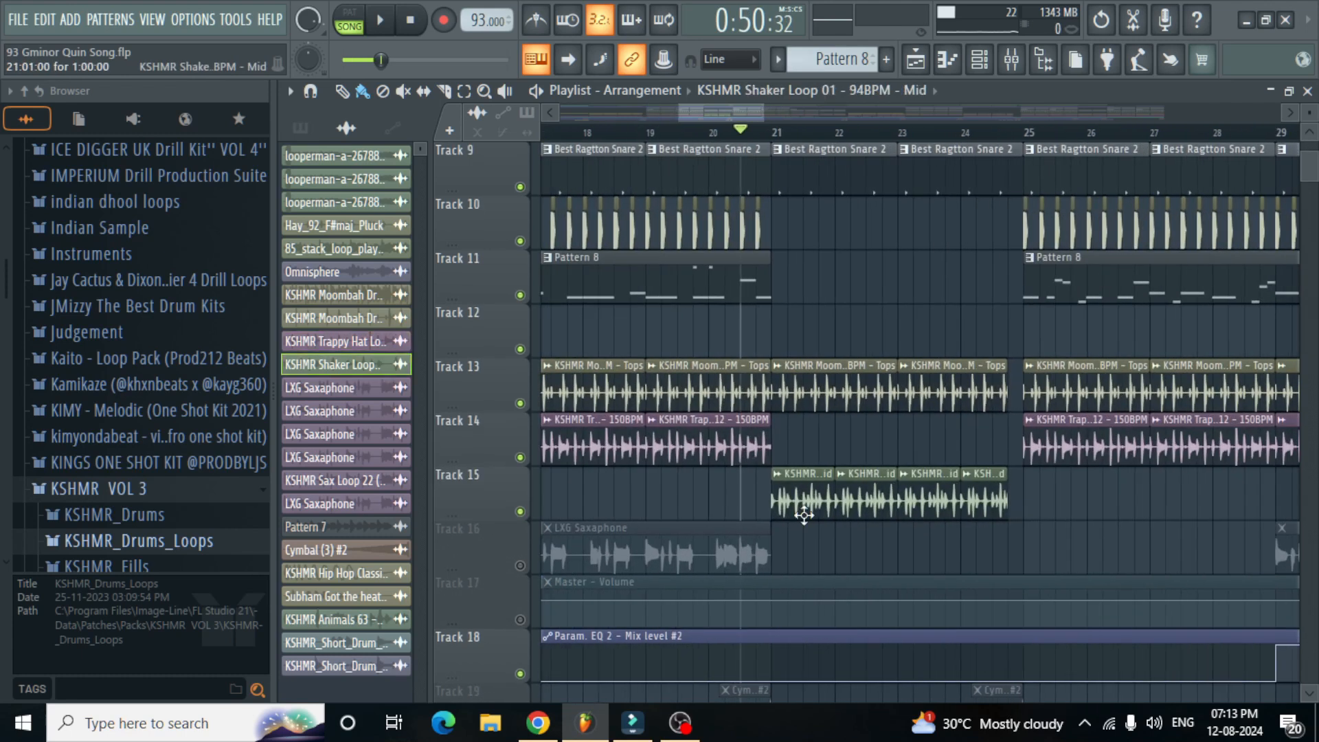
double_click(804, 515)
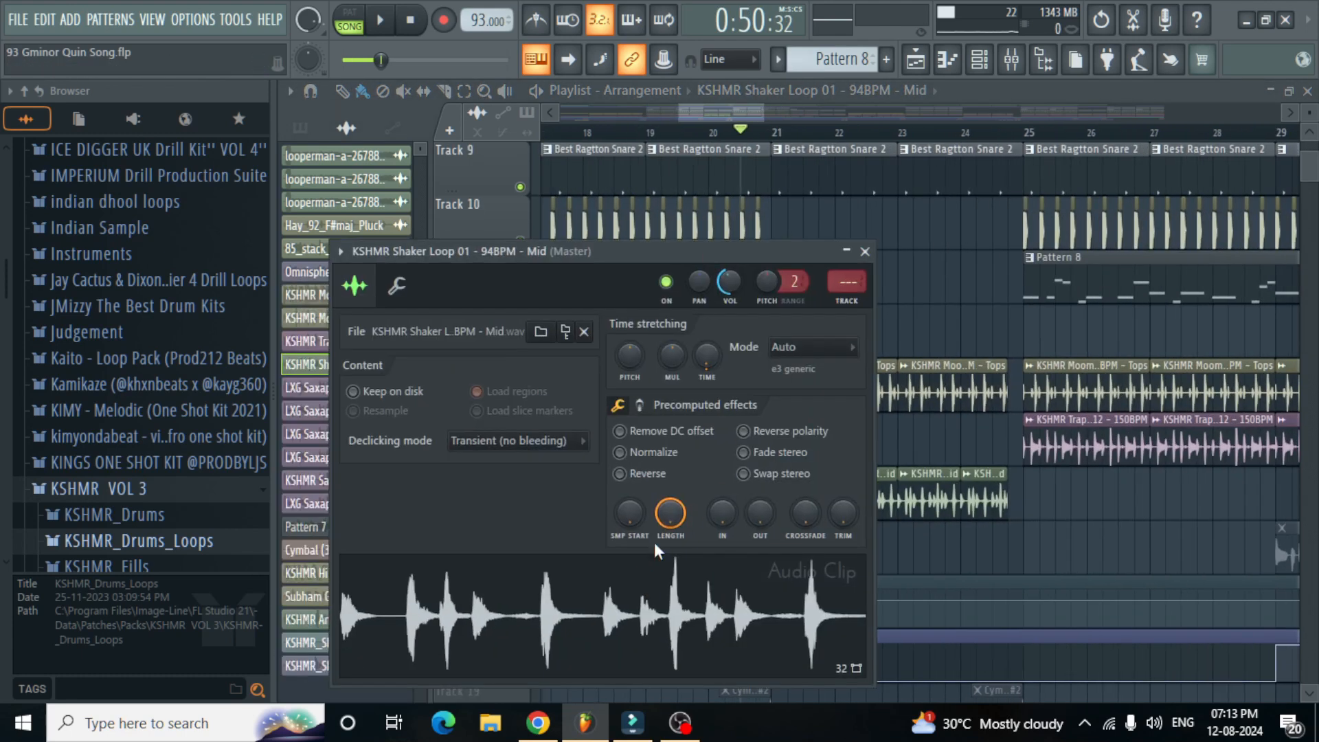
left_click(864, 252)
Step: Play from bar 20 into the shaker section while looking over the whole arrangement, and stop playback
key("space")
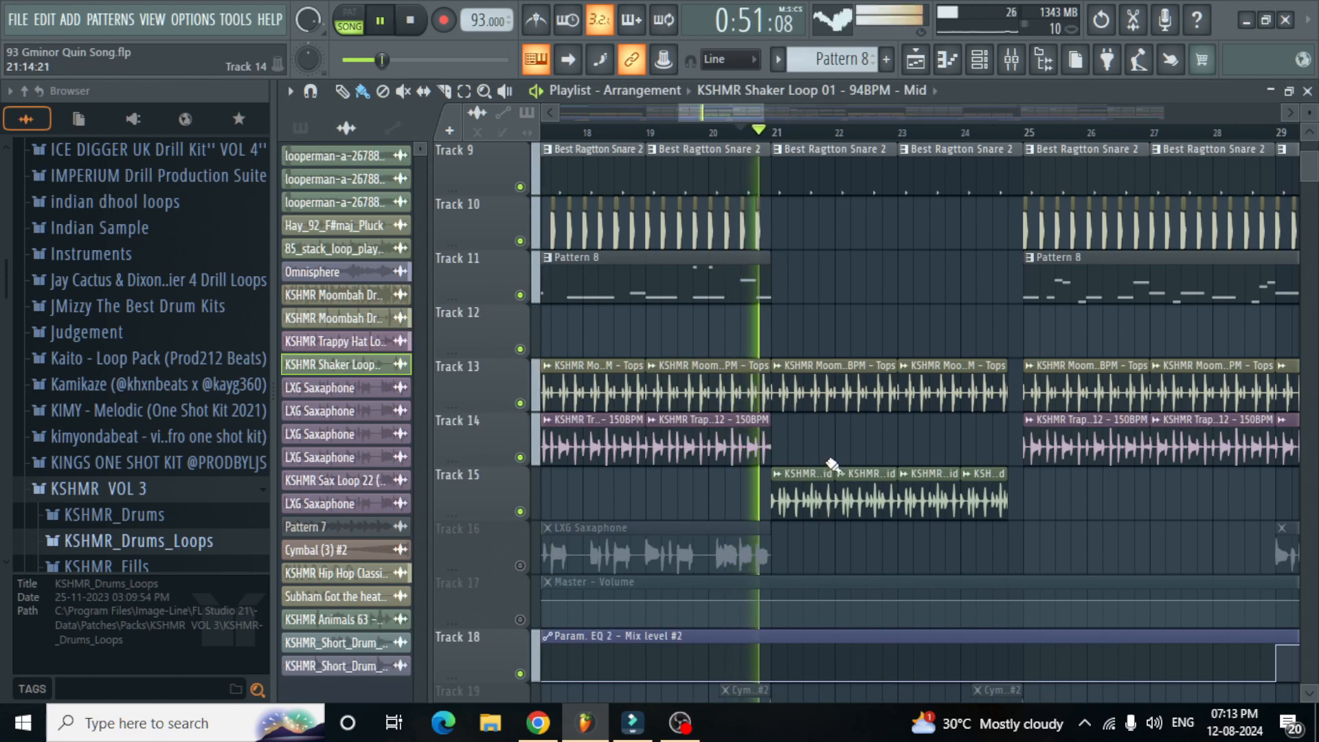
scroll(893, 364, "down", 2)
scroll(908, 345, "down", 2)
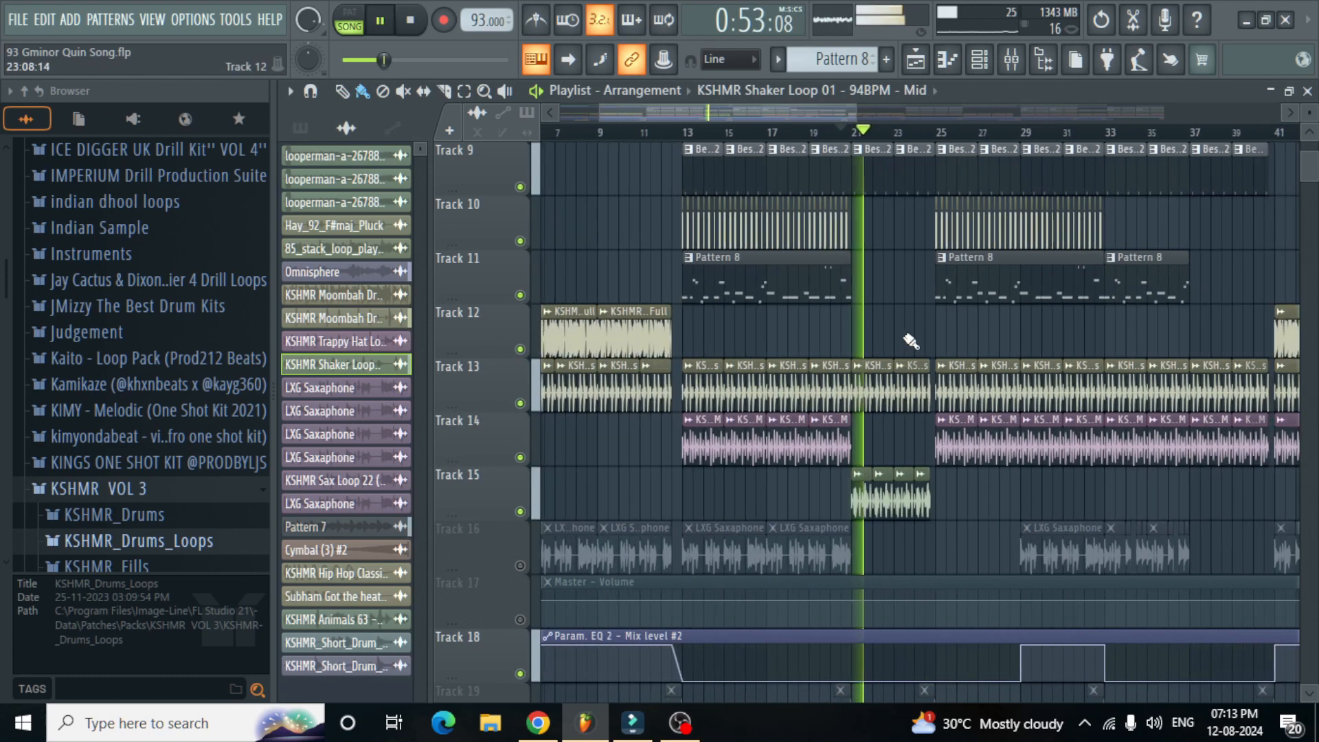
scroll(914, 340, "down", 3)
scroll(918, 337, "down", 1)
scroll(922, 336, "up", 4)
scroll(923, 336, "up", 4)
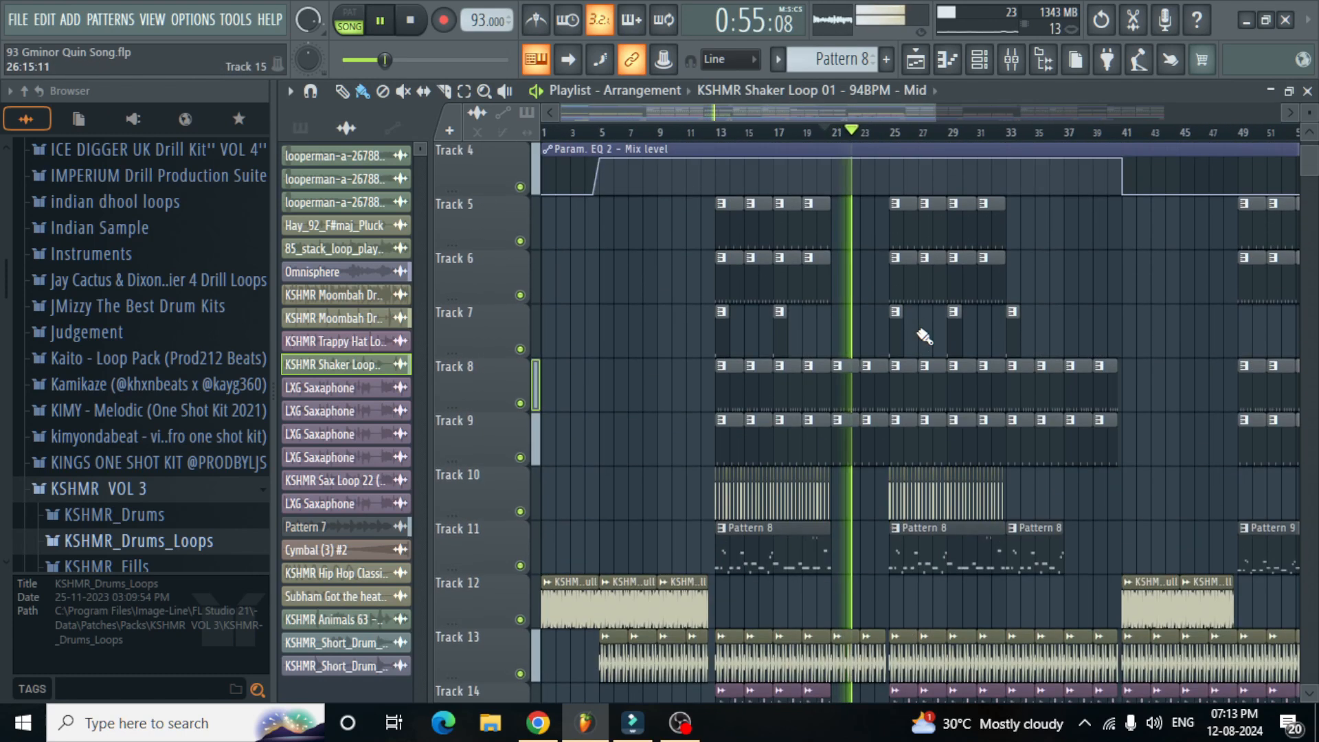
key("space")
Step: Unmute Track 16 with the LXG Saxophone clips
scroll(917, 333, "down", 7)
scroll(898, 292, "down", 1)
scroll(897, 291, "down", 1)
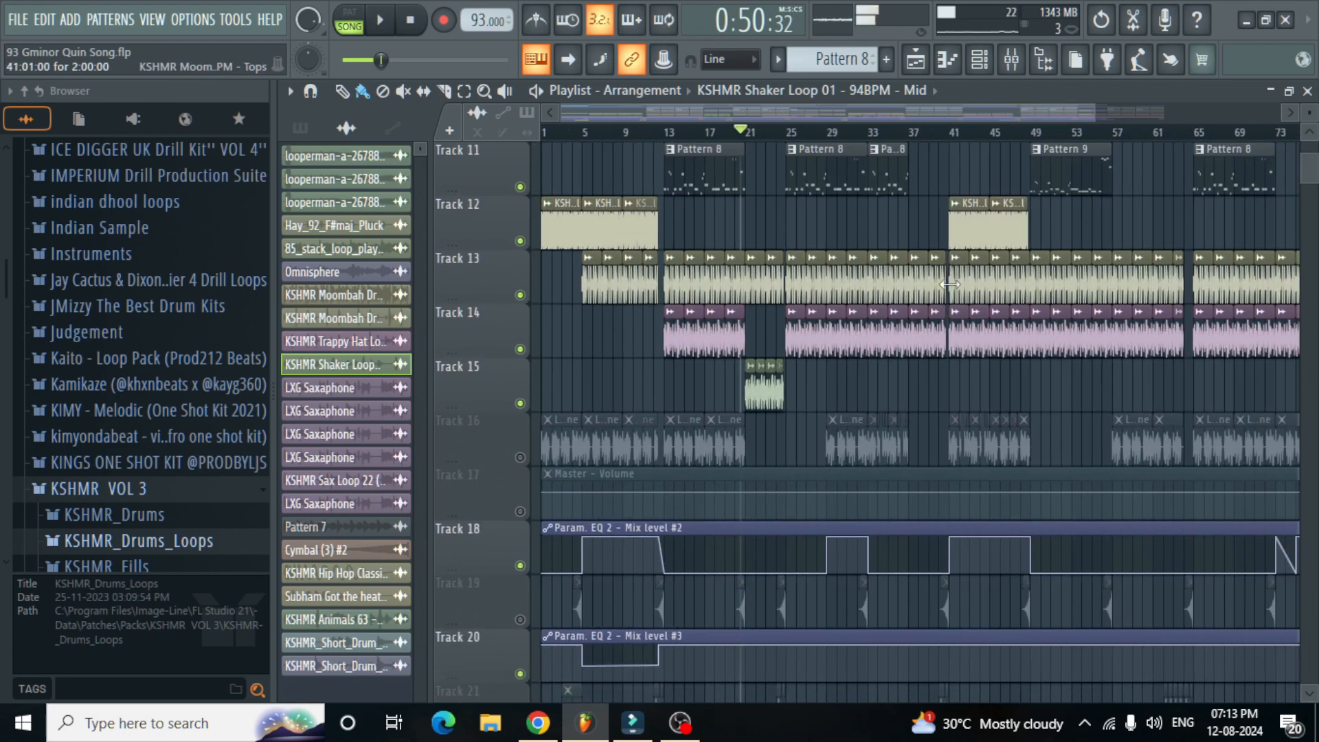
scroll(568, 348, "up", 2)
scroll(521, 357, "up", 3)
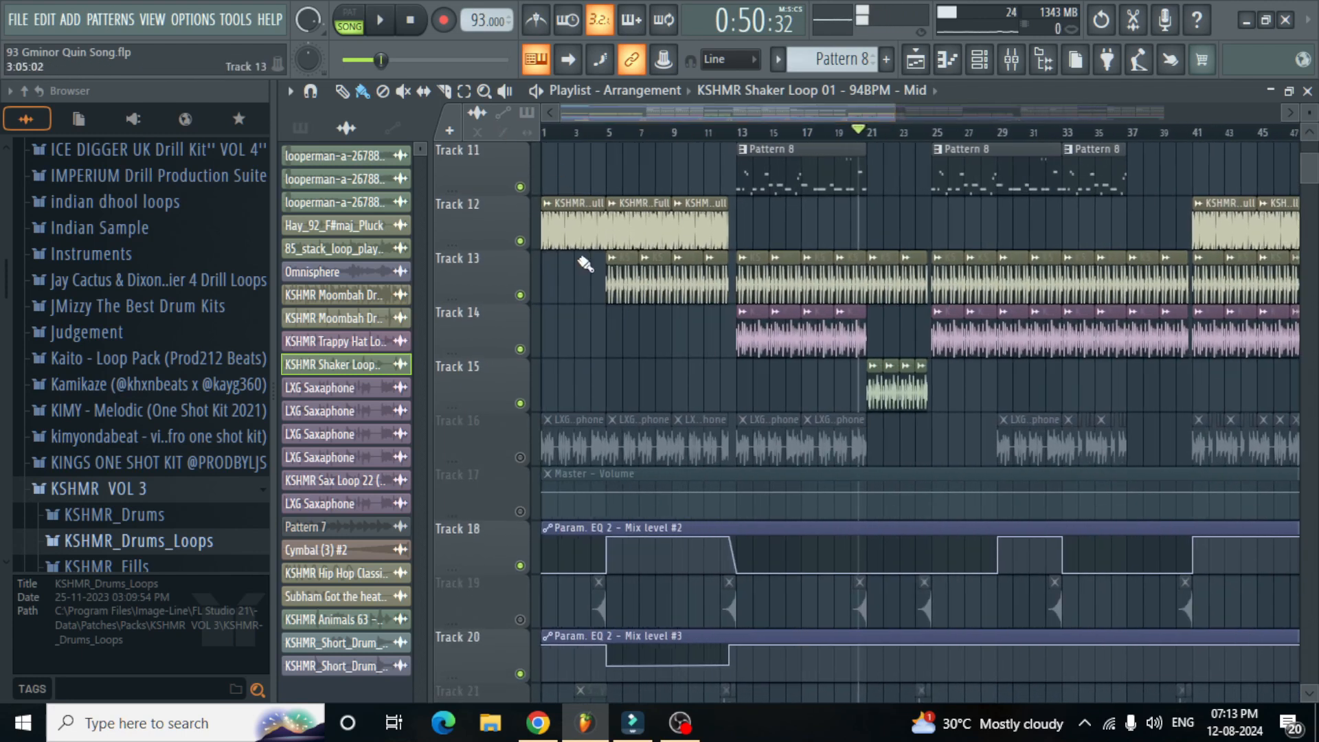
scroll(555, 445, "down", 1)
left_click(520, 457)
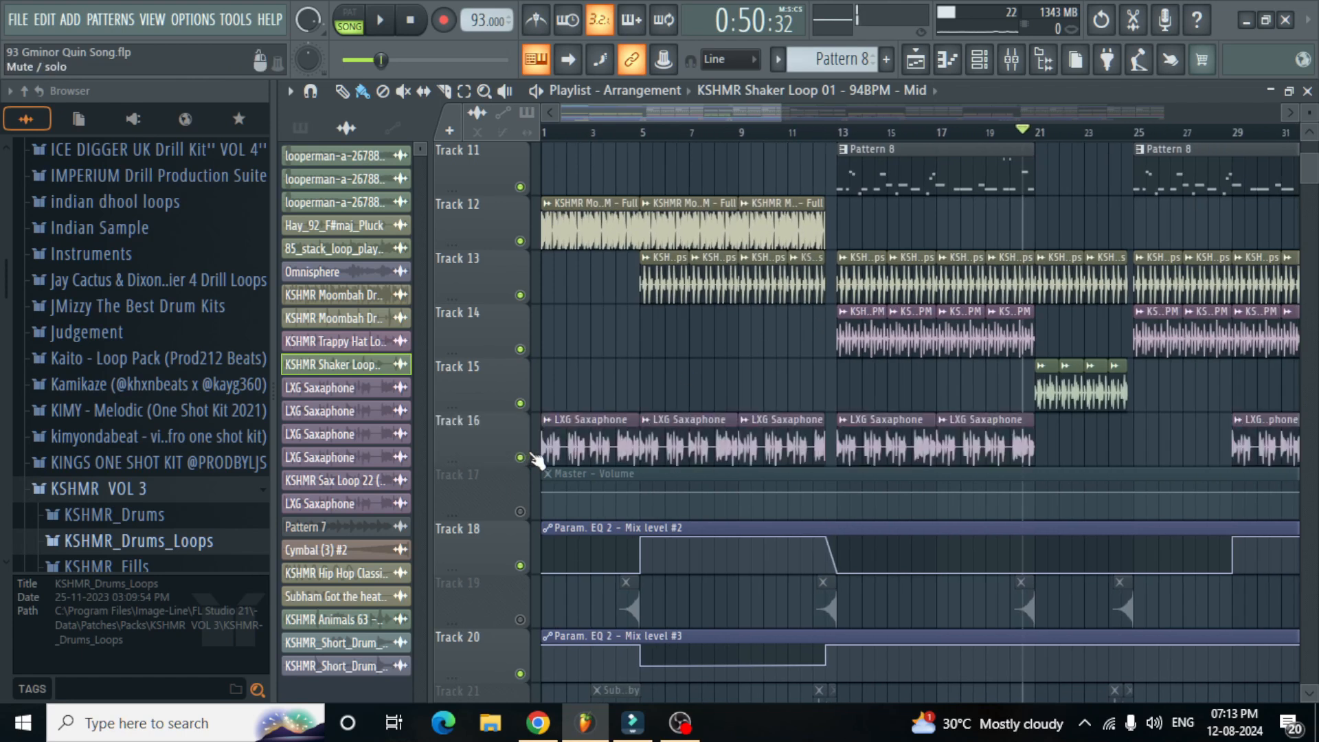
Step: Solo Track 16 and play the LXG Saxophone clips from bar 1
scroll(558, 317, "up", 2)
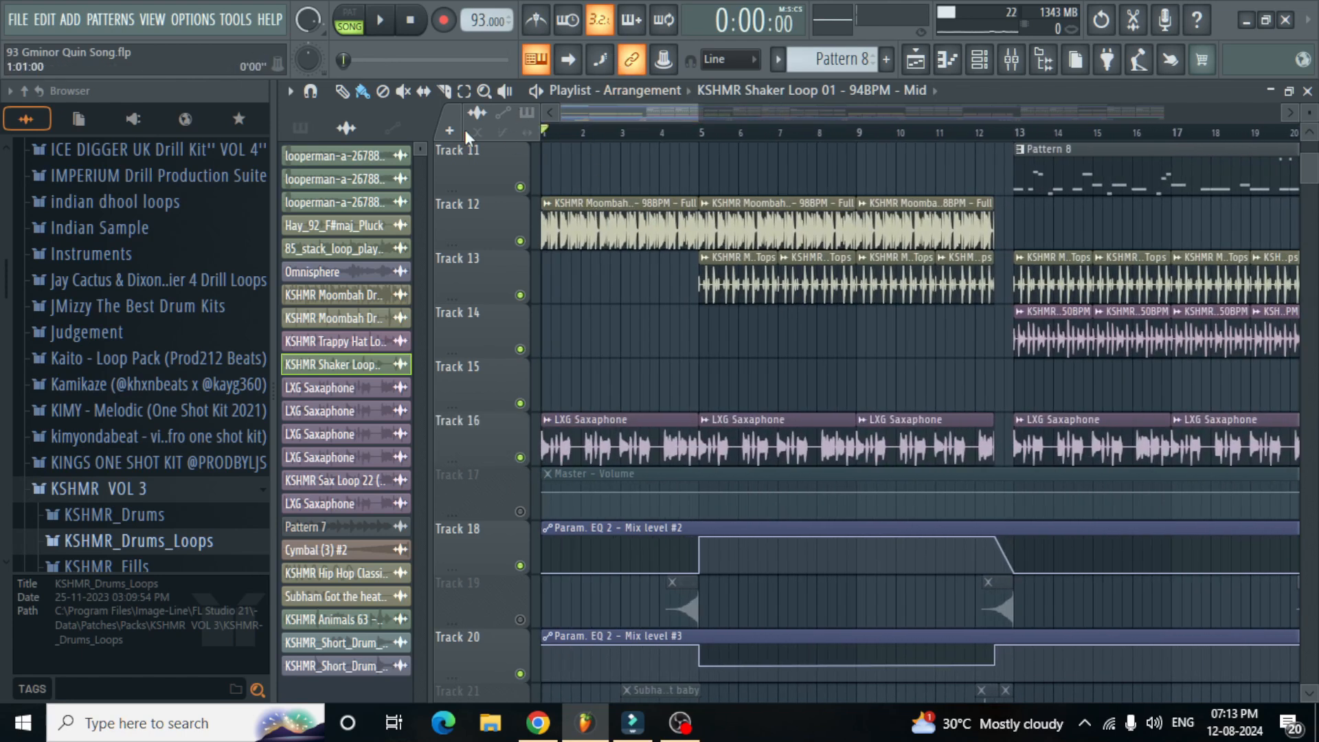
scroll(554, 280, "up", 4)
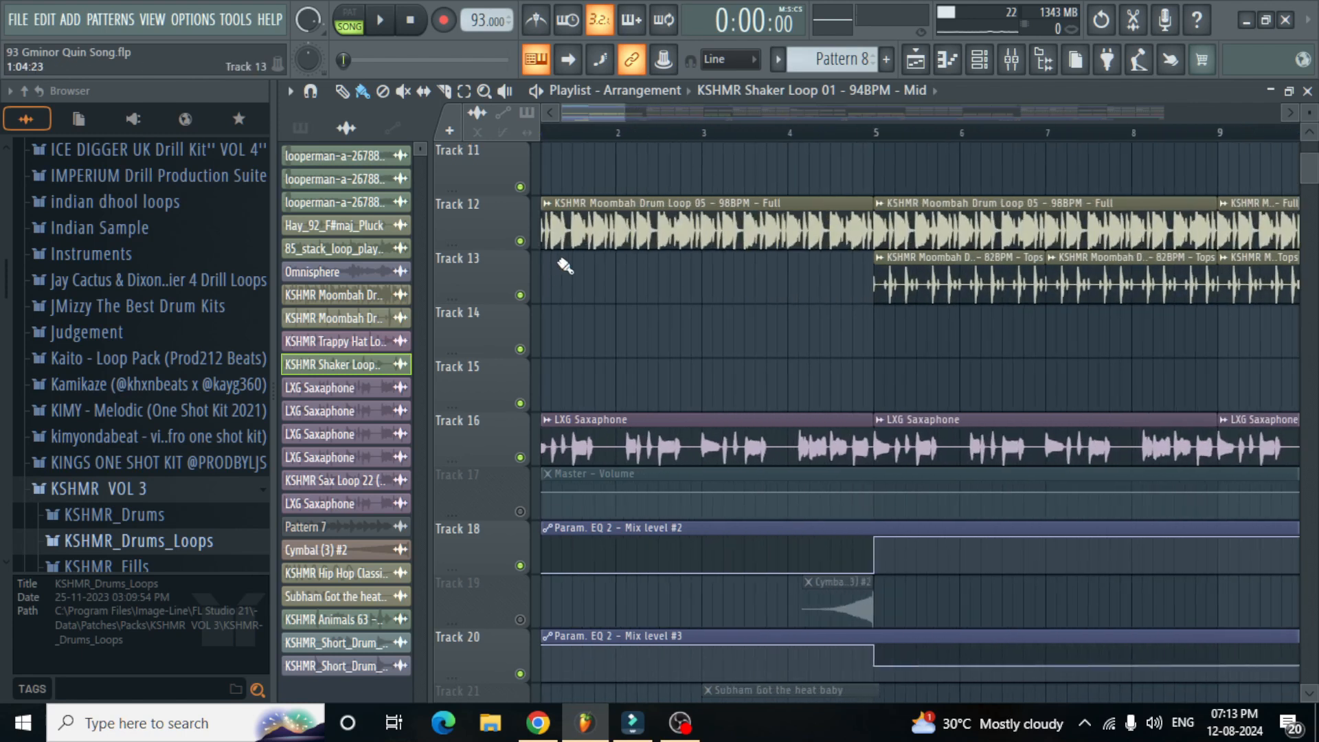
left_click(520, 457, "ctrl")
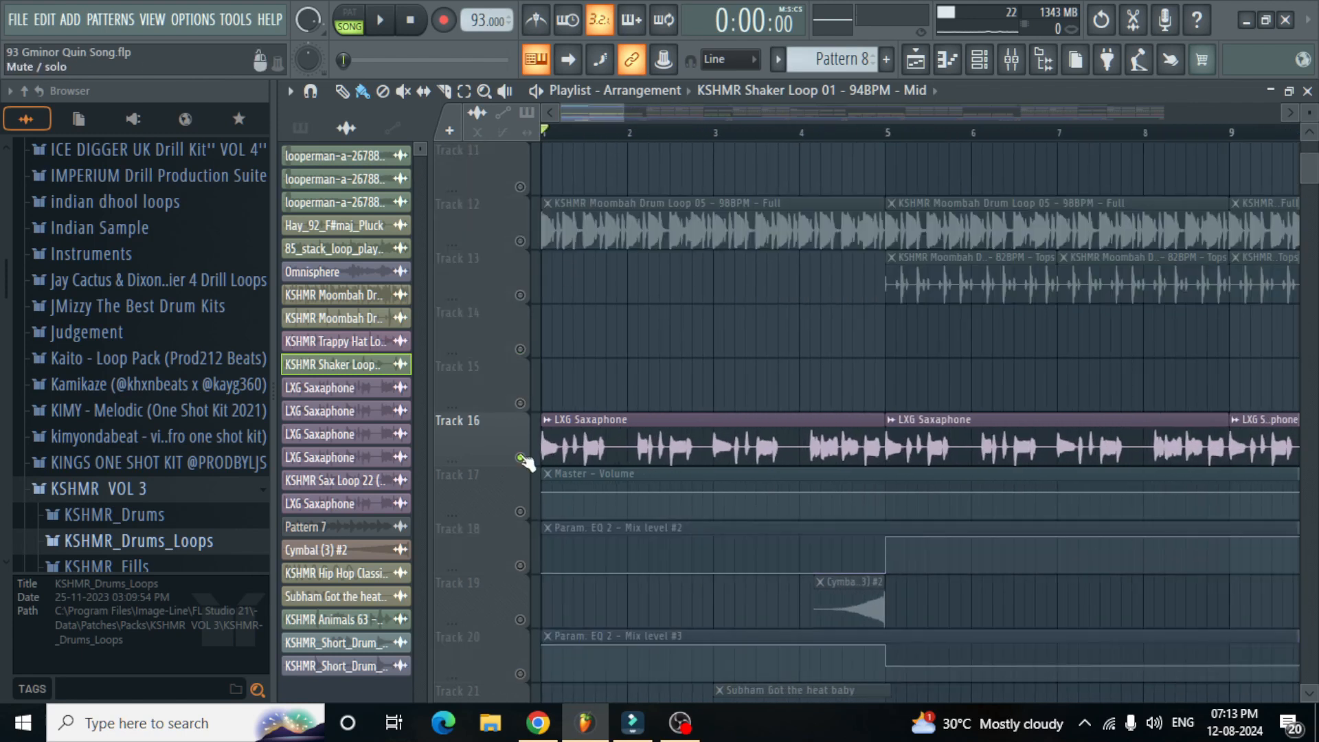
key("space")
scroll(688, 393, "down", 1)
scroll(689, 392, "down", 2)
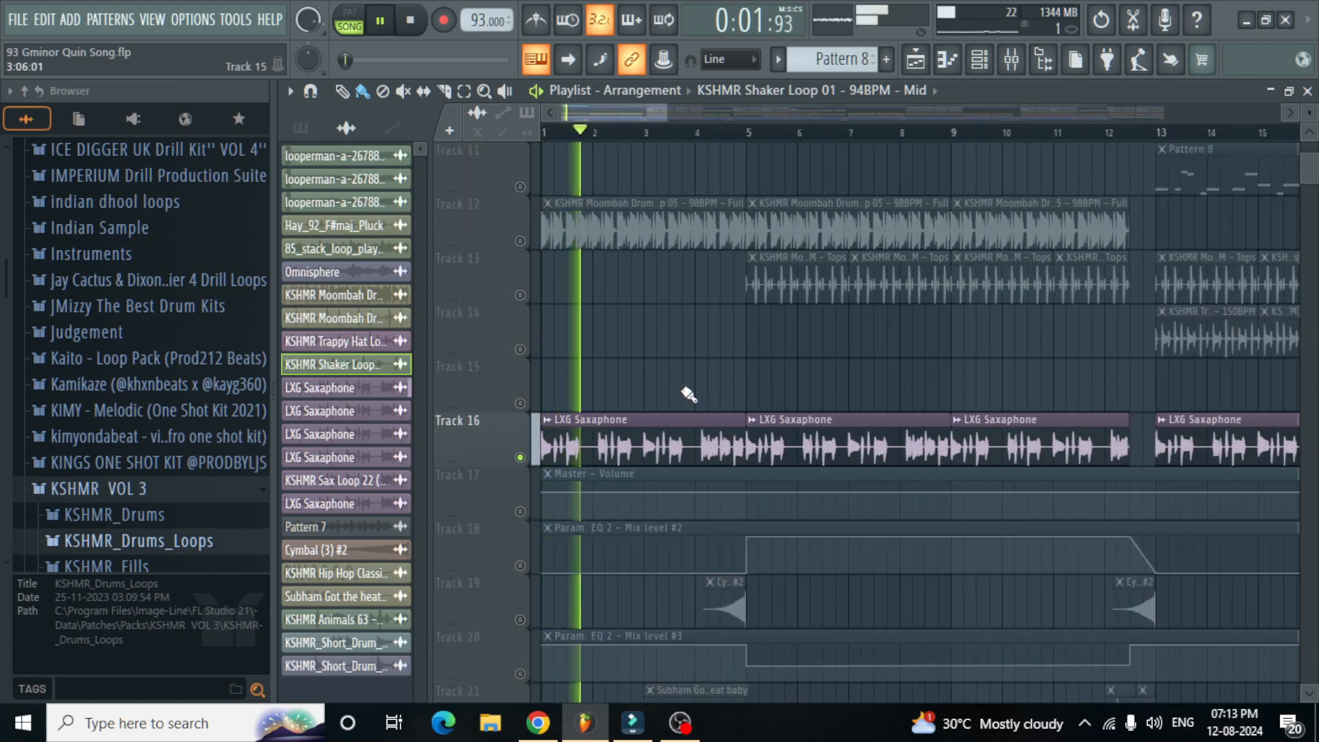
Step: Unmute the Track 18 EQ mix level automation alongside the soloed saxophone, restart playback from bar 1, and stop it
left_click(536, 569)
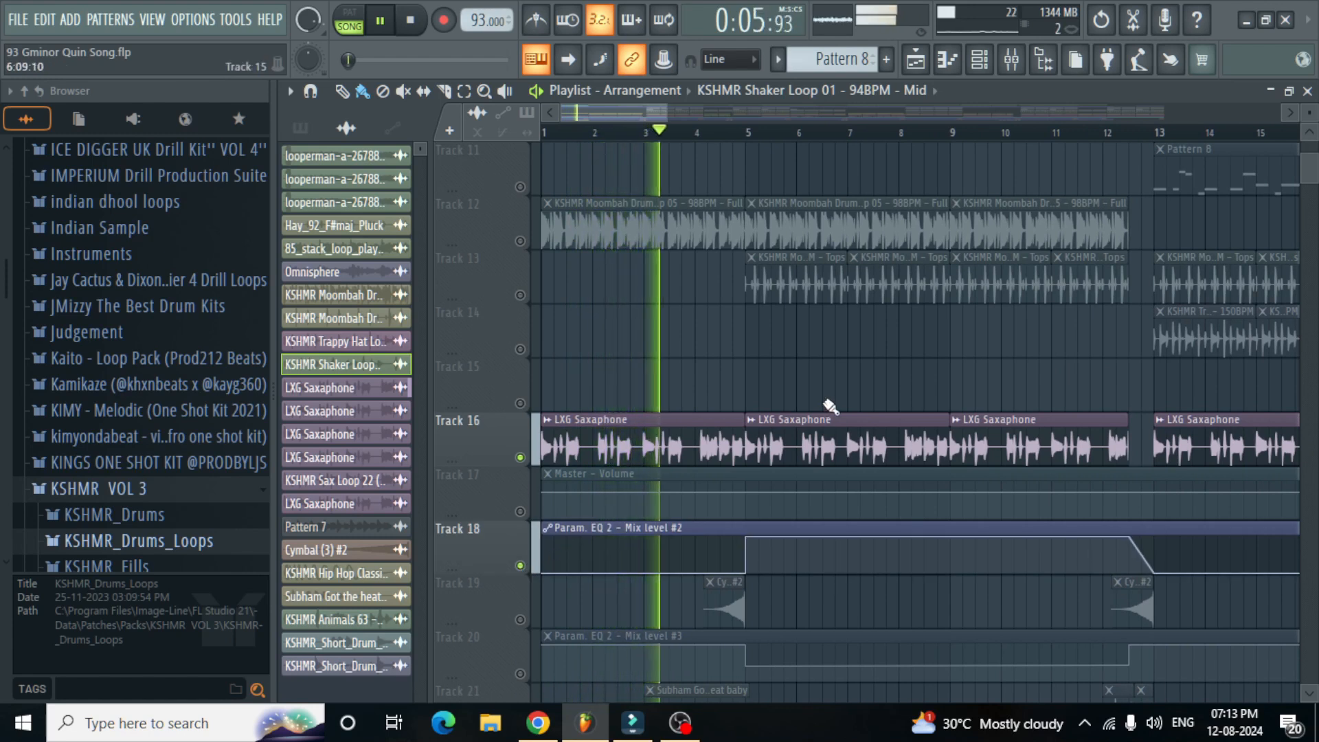
key("space")
key("space")
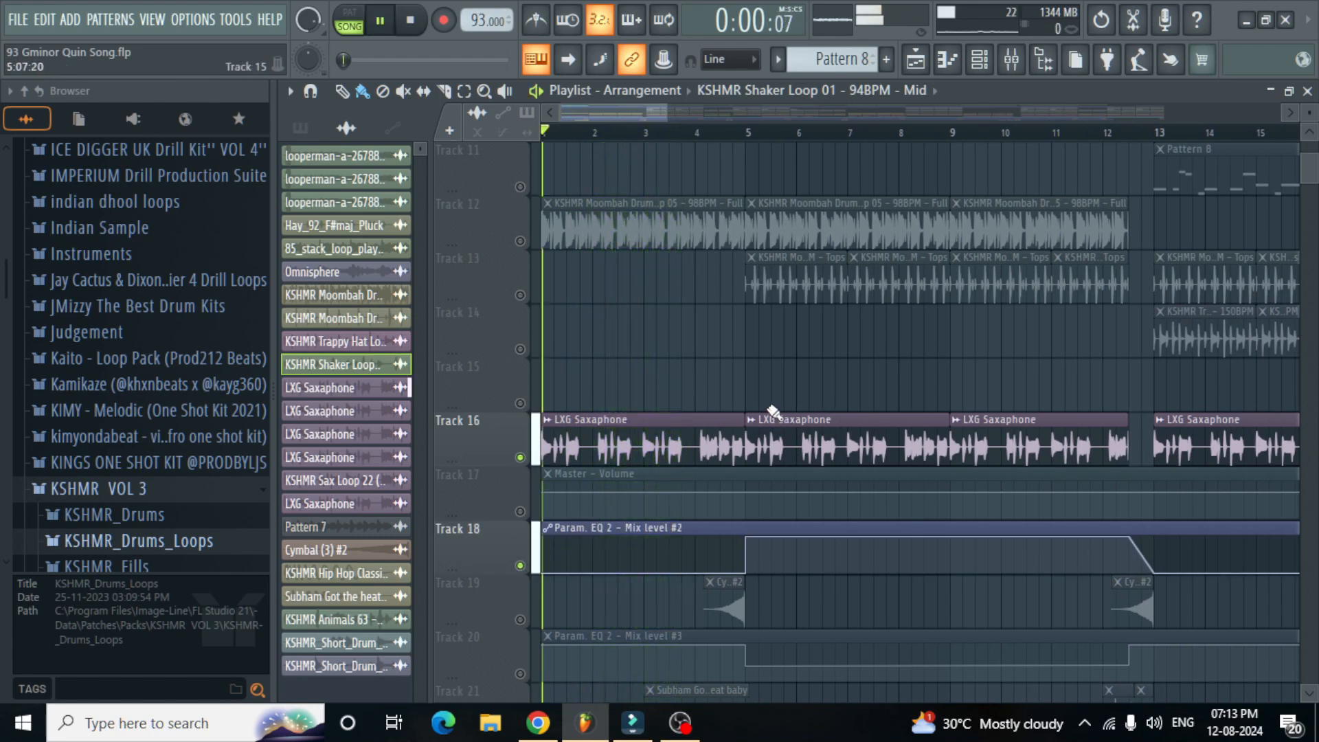
key("space")
Step: Open the channel settings of the first LXG Saxophone clip, examine its time-stretching pitch shift, and close them
double_click(772, 415)
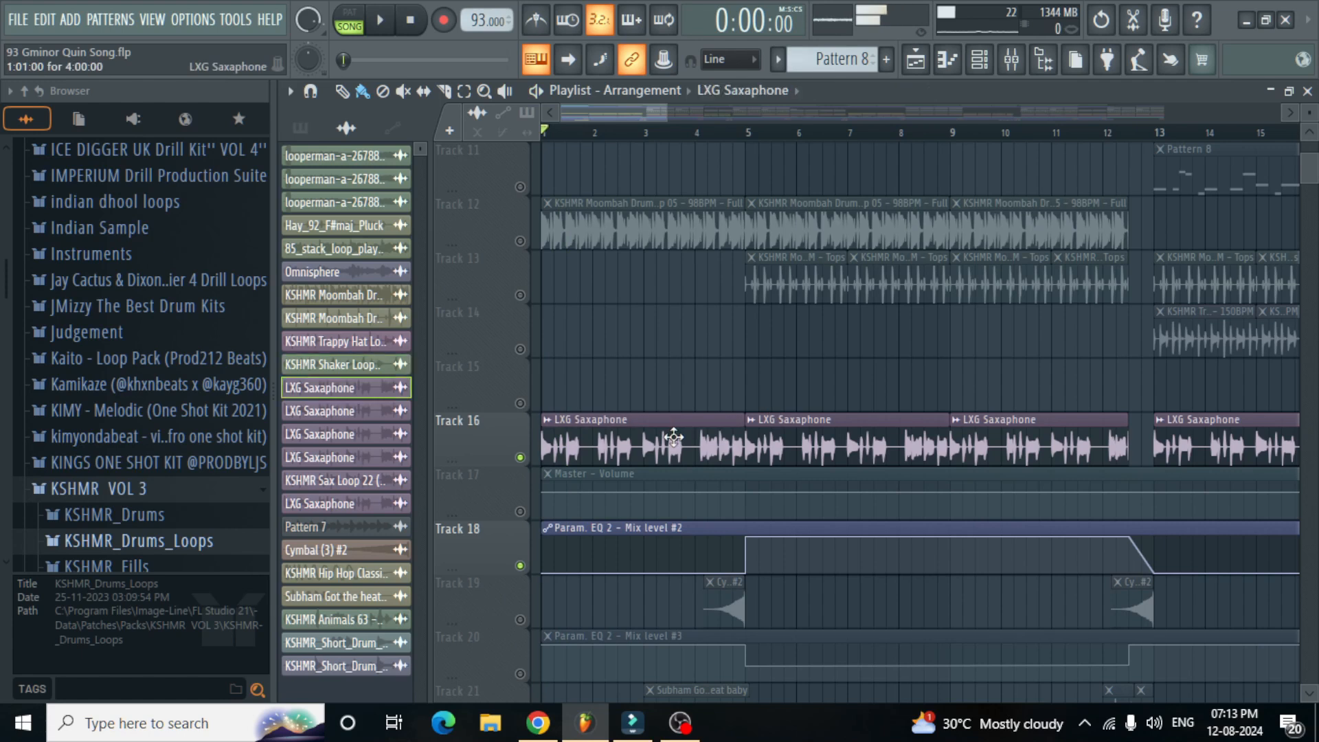
left_click_drag(497, 262, 620, 251)
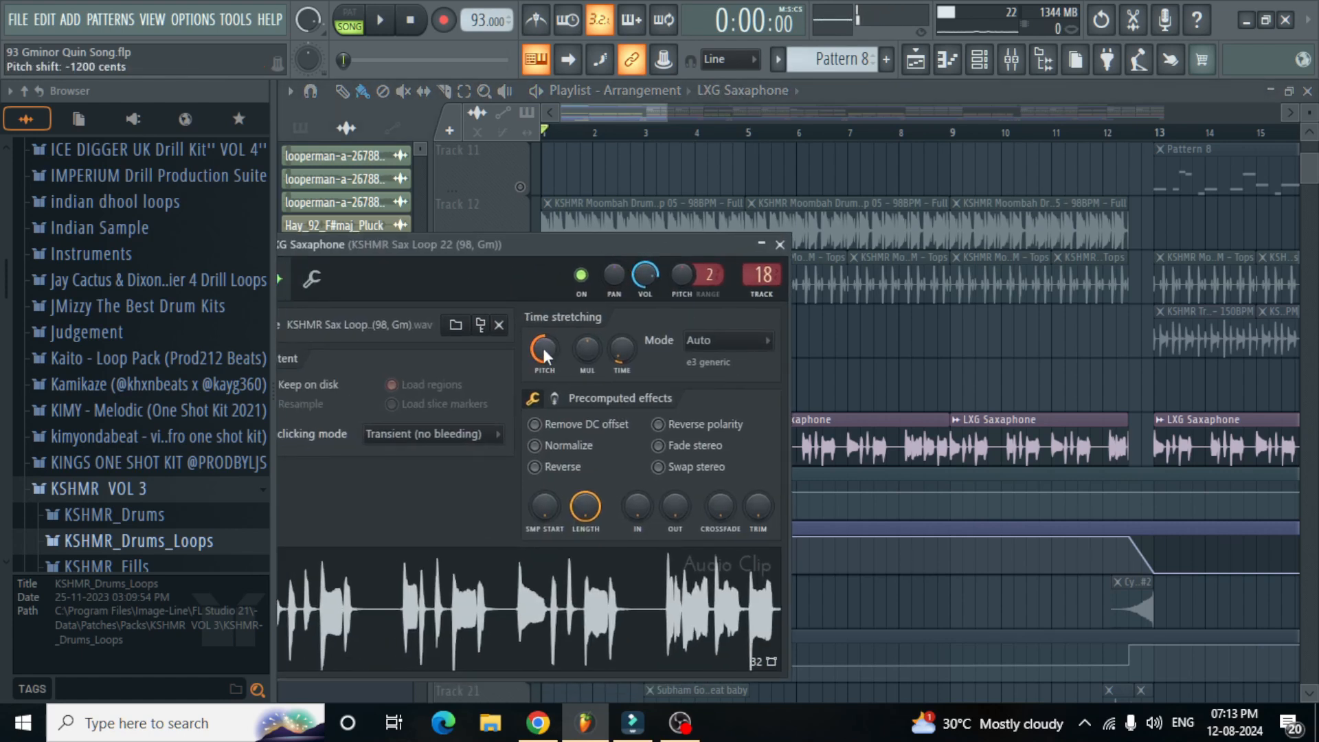
left_click(781, 245)
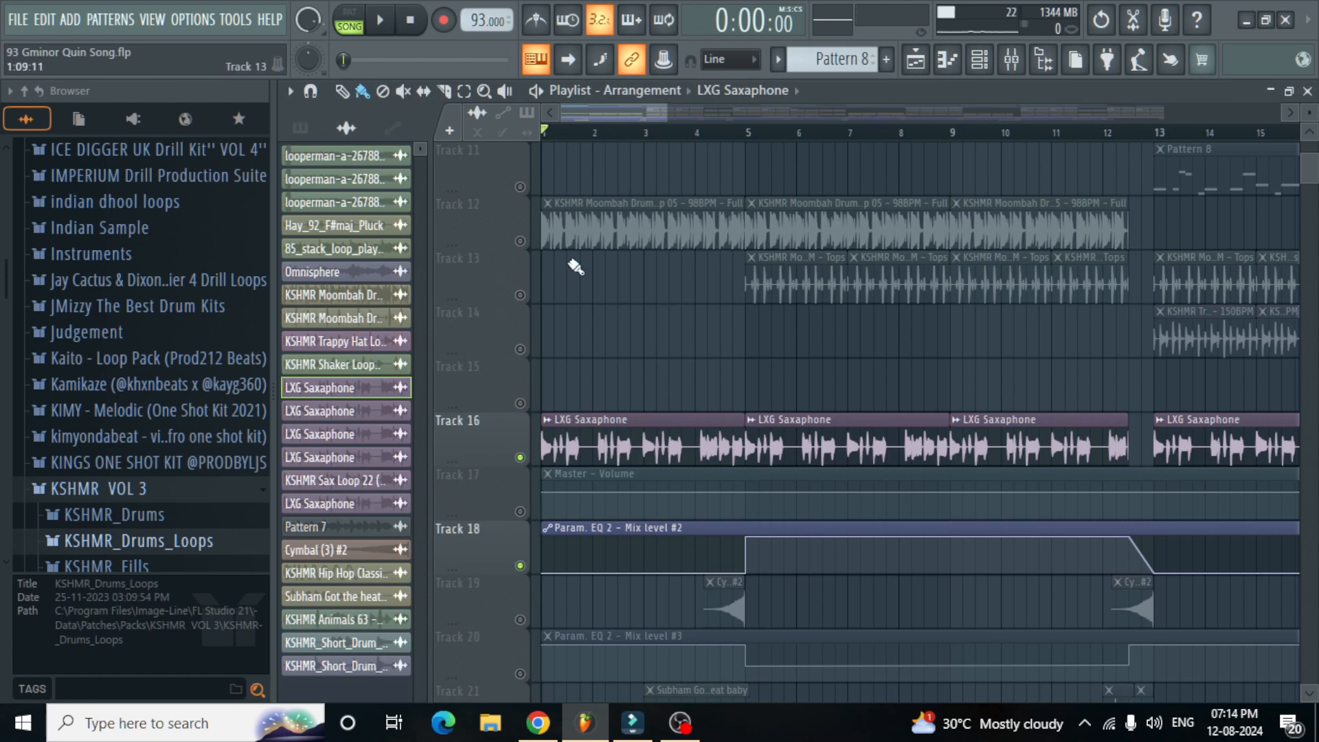
Step: Place the playhead at bar 13, inspect the channel settings of the LXG Saxophone clip starting there, and close them
scroll(907, 198, "right", 6)
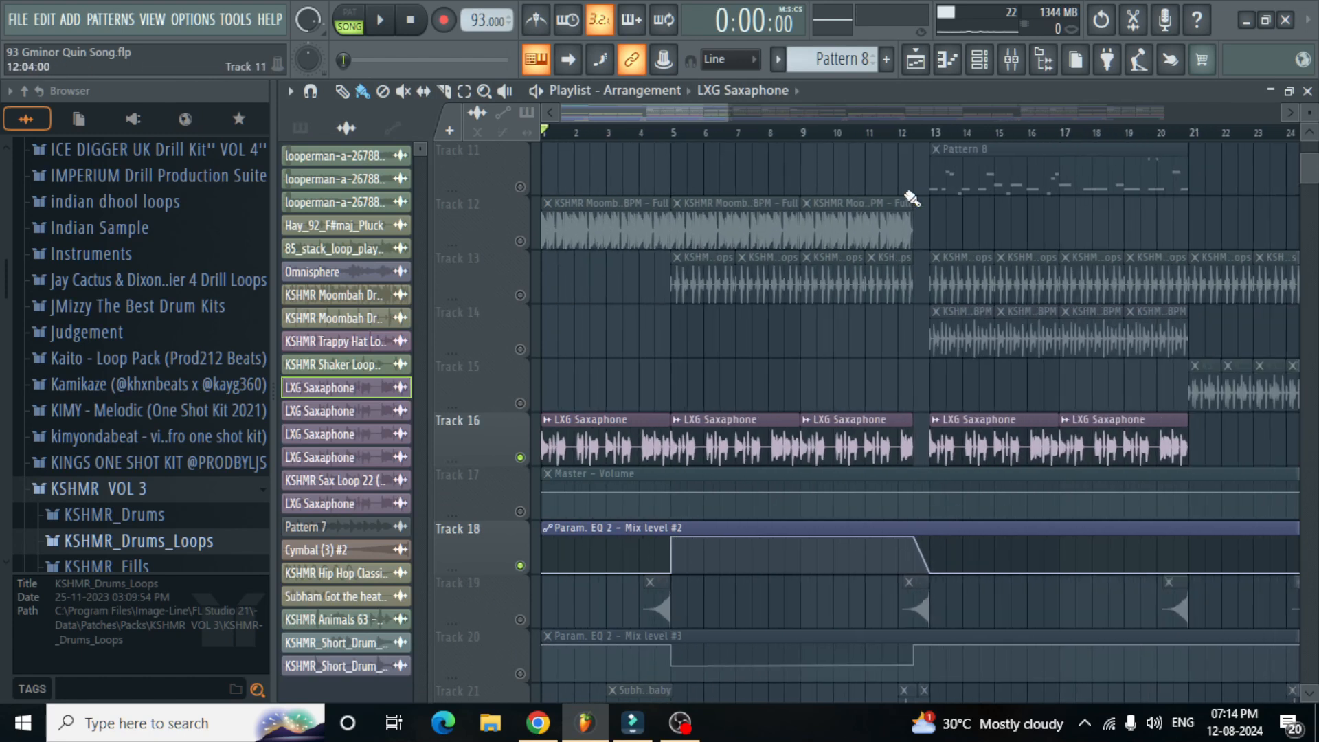
left_click(853, 132)
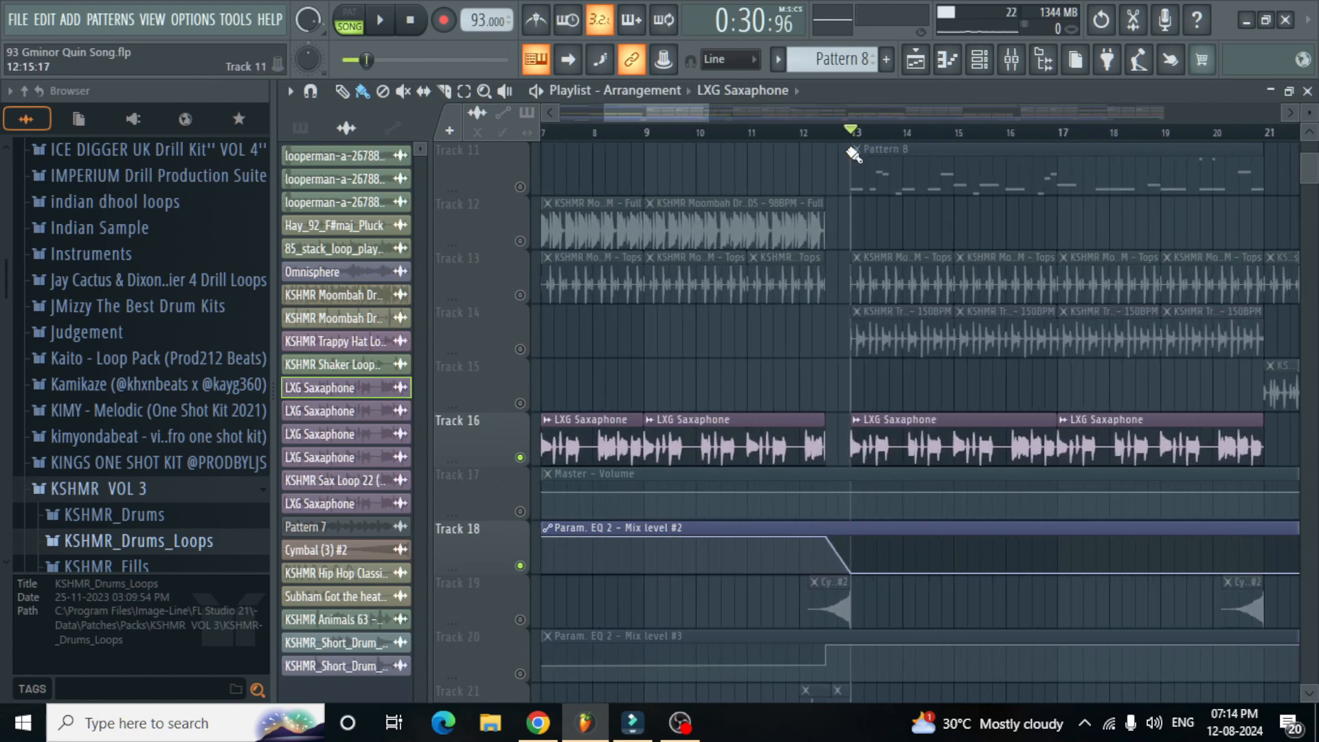
double_click(921, 456)
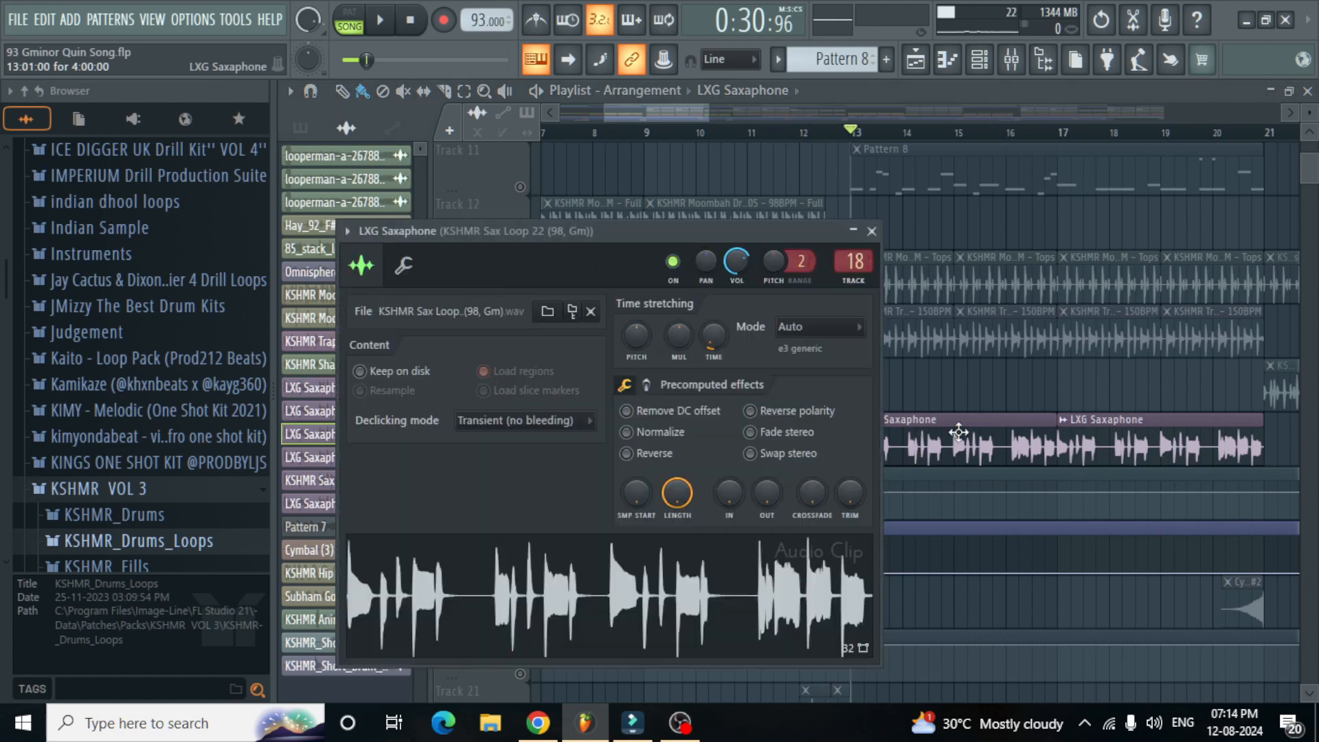
left_click(872, 231)
Step: Play the soloed saxophone from bar 13 while looking over its clips and EQ mix level automation along the arrangement, and stop playback
key("space")
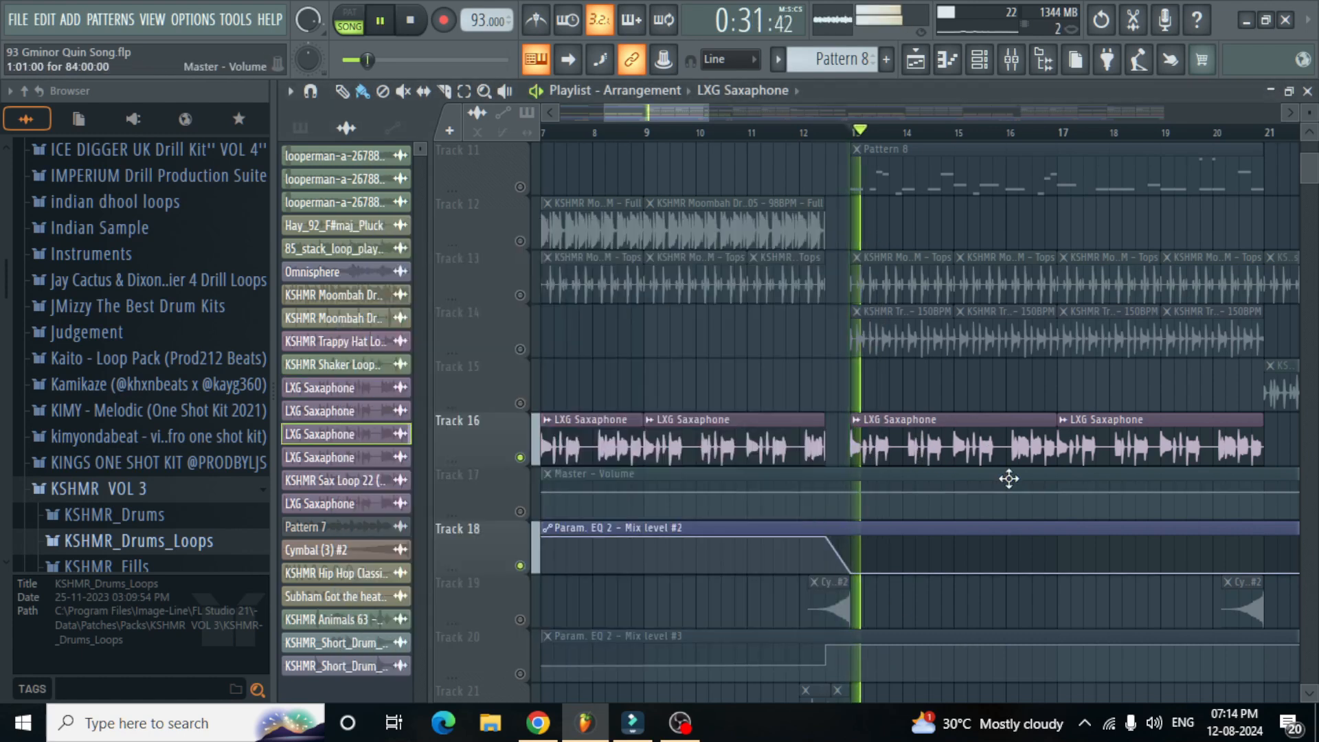
scroll(952, 475, "down", 2)
scroll(952, 475, "down", 2)
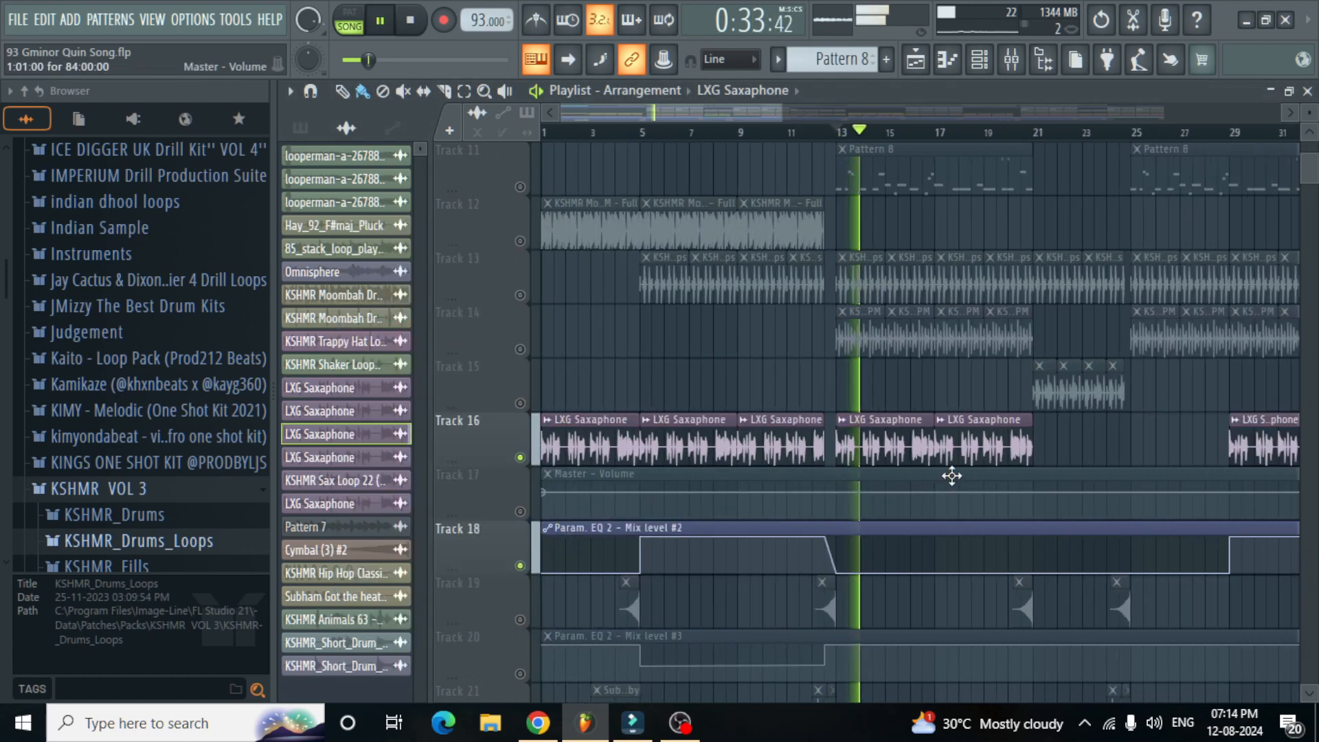
scroll(952, 475, "down", 3)
scroll(937, 468, "up", 3)
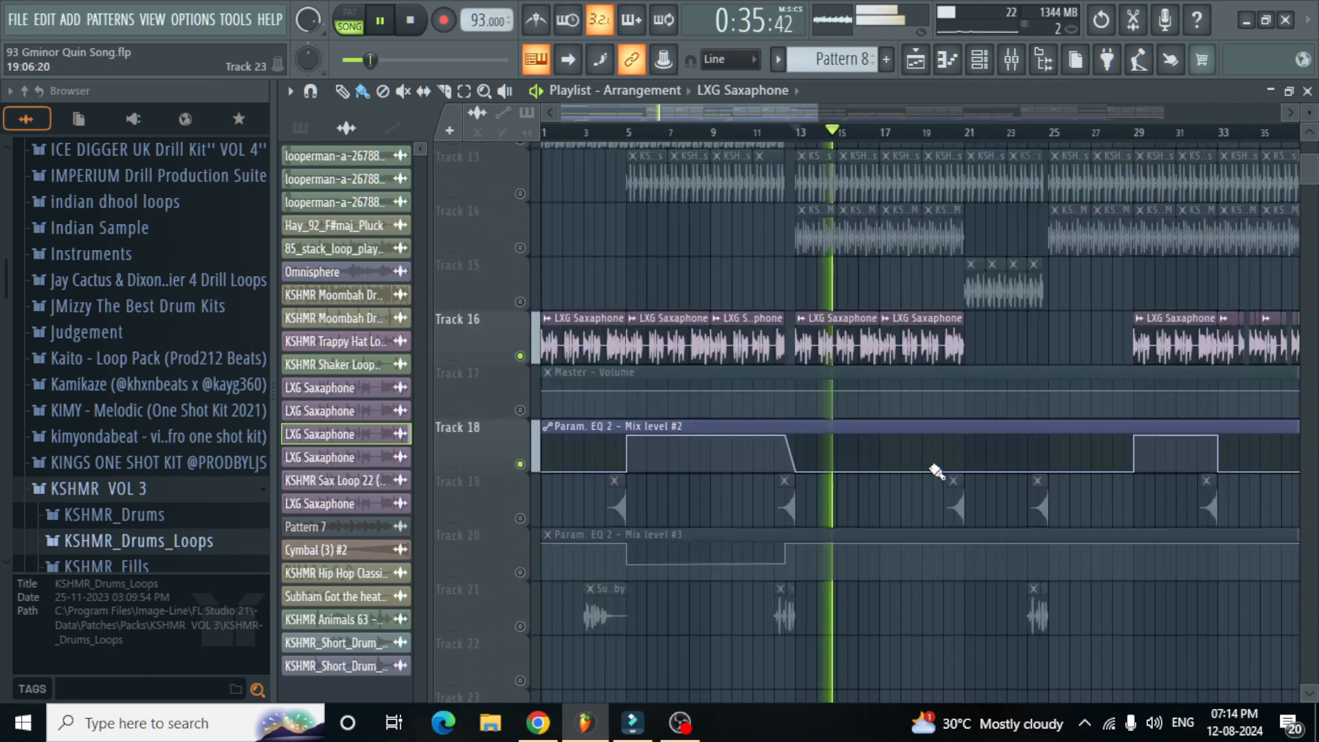
scroll(937, 471, "down", 3)
scroll(936, 470, "down", 3)
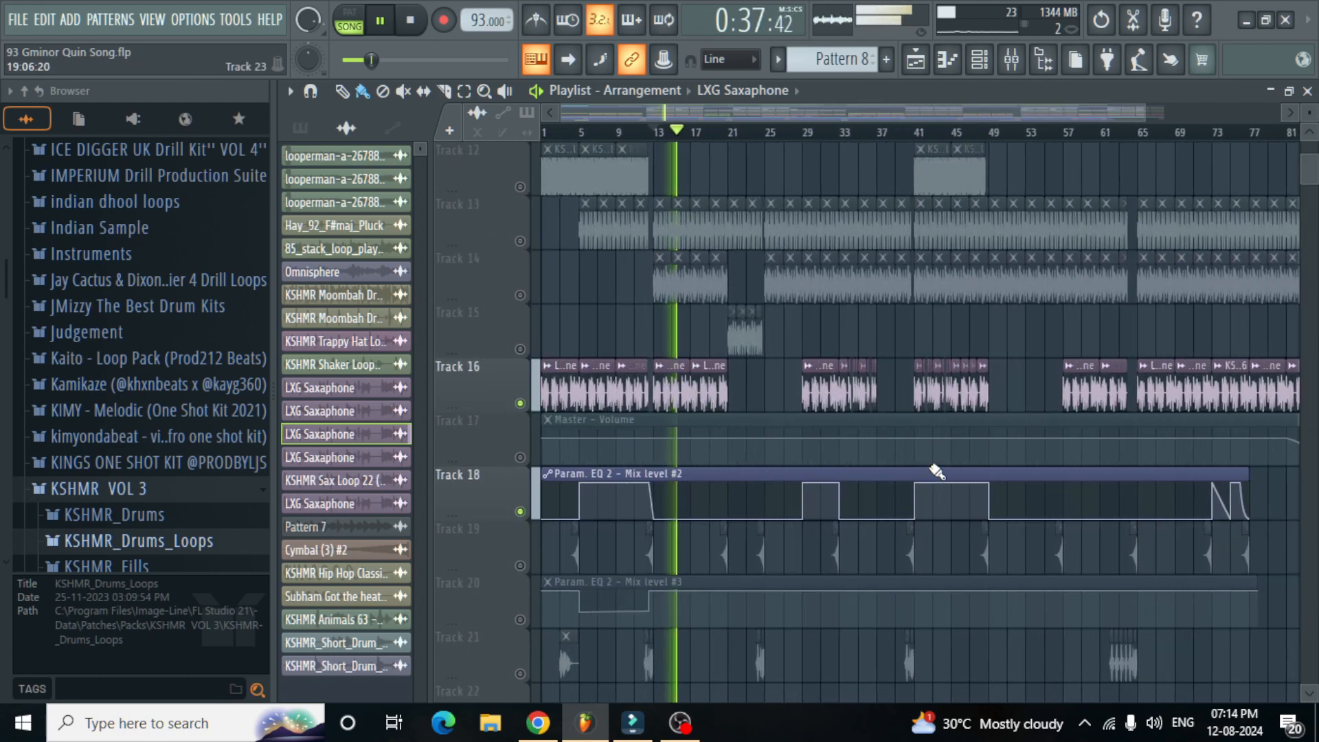
key("space")
Step: Solo Track 19 and play its Cymbal (3) #2 riser leading into bar 5
scroll(628, 433, "up", 2)
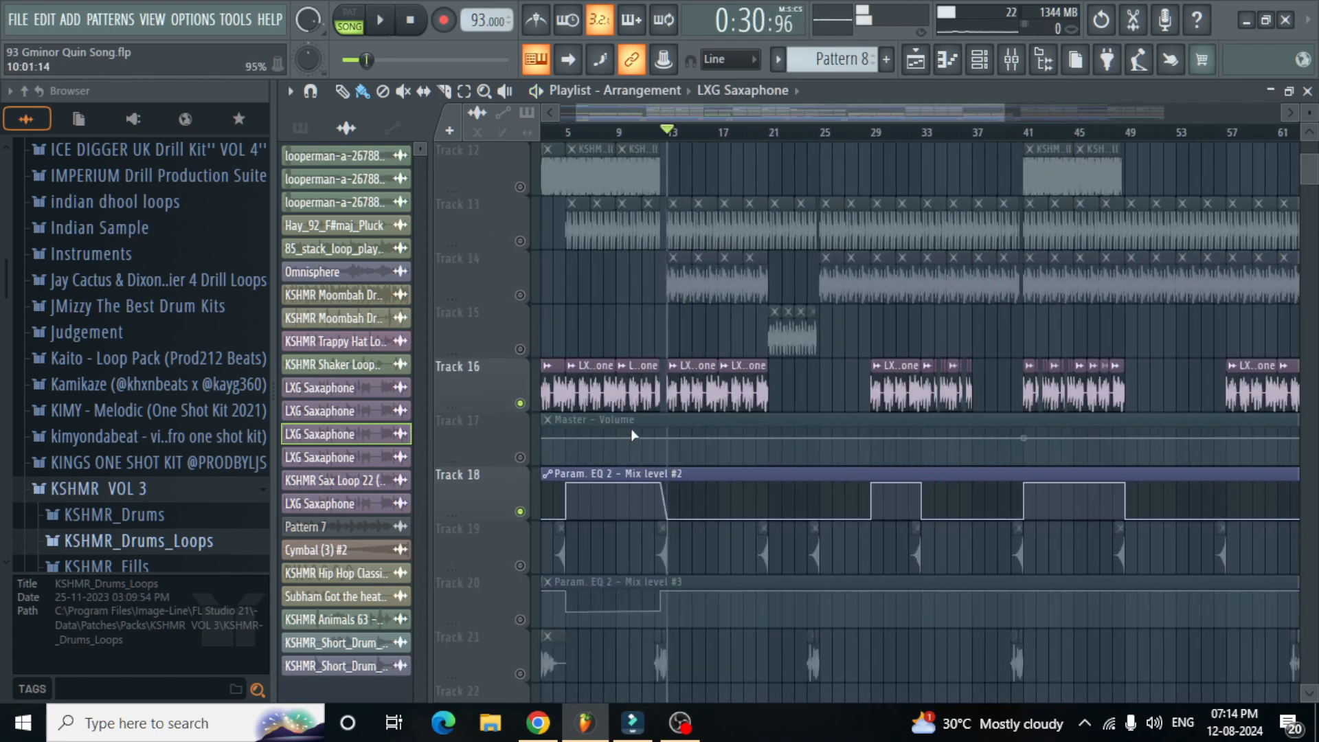
scroll(673, 420, "up", 2)
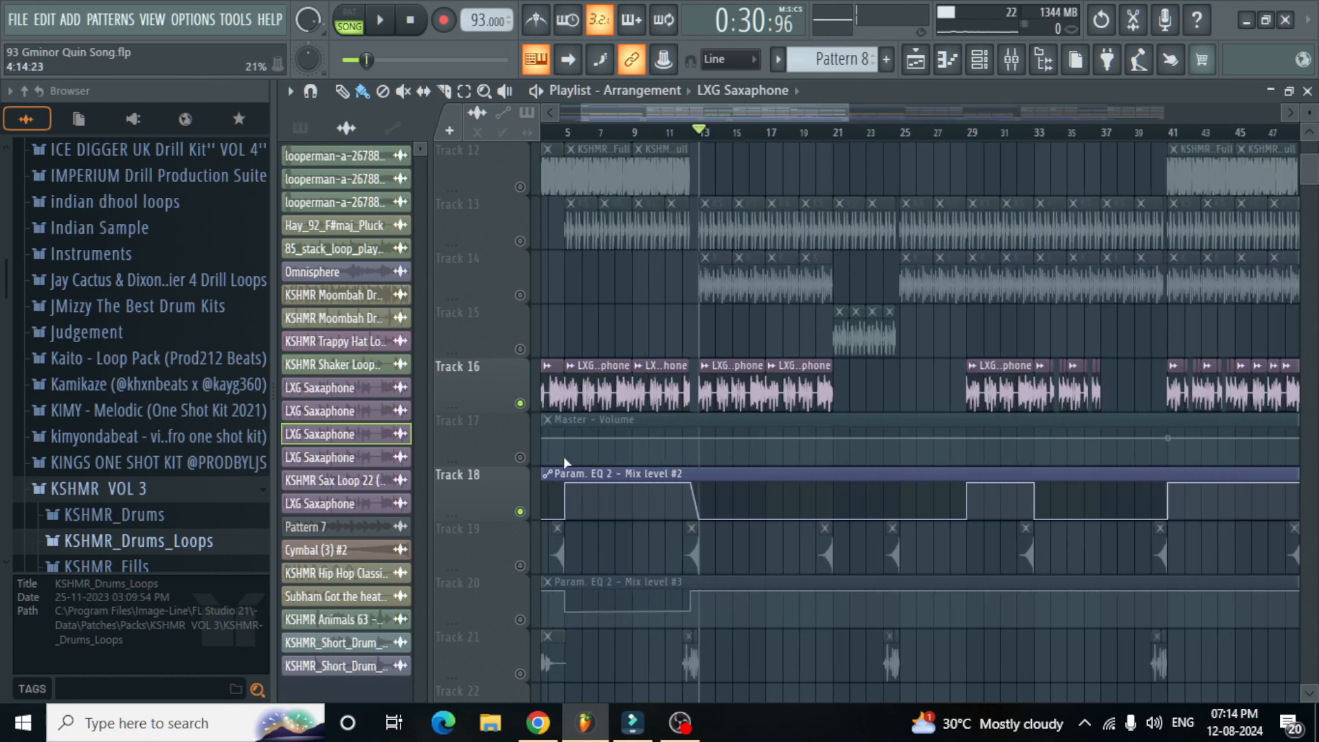
left_click_drag(660, 119, 457, 118)
scroll(643, 275, "down", 3)
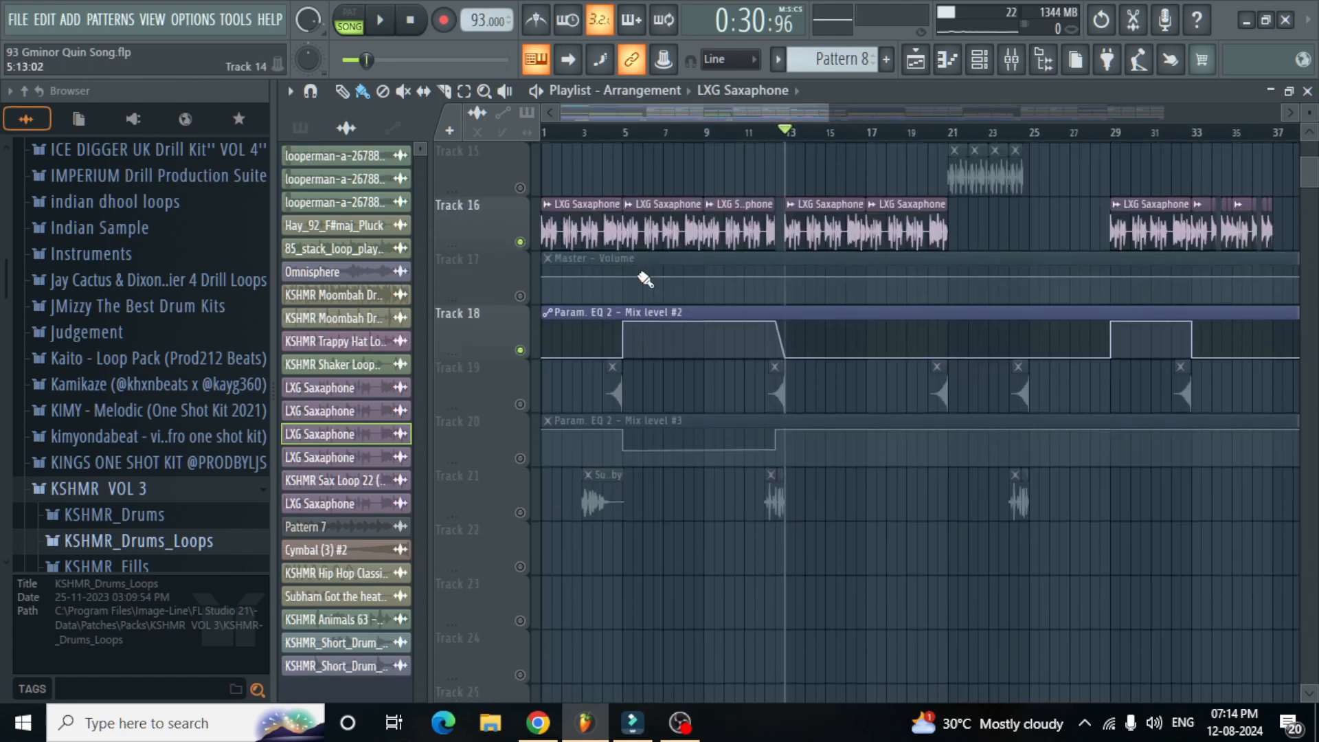
right_click(521, 404)
left_click(605, 131)
scroll(715, 134, "up", 4)
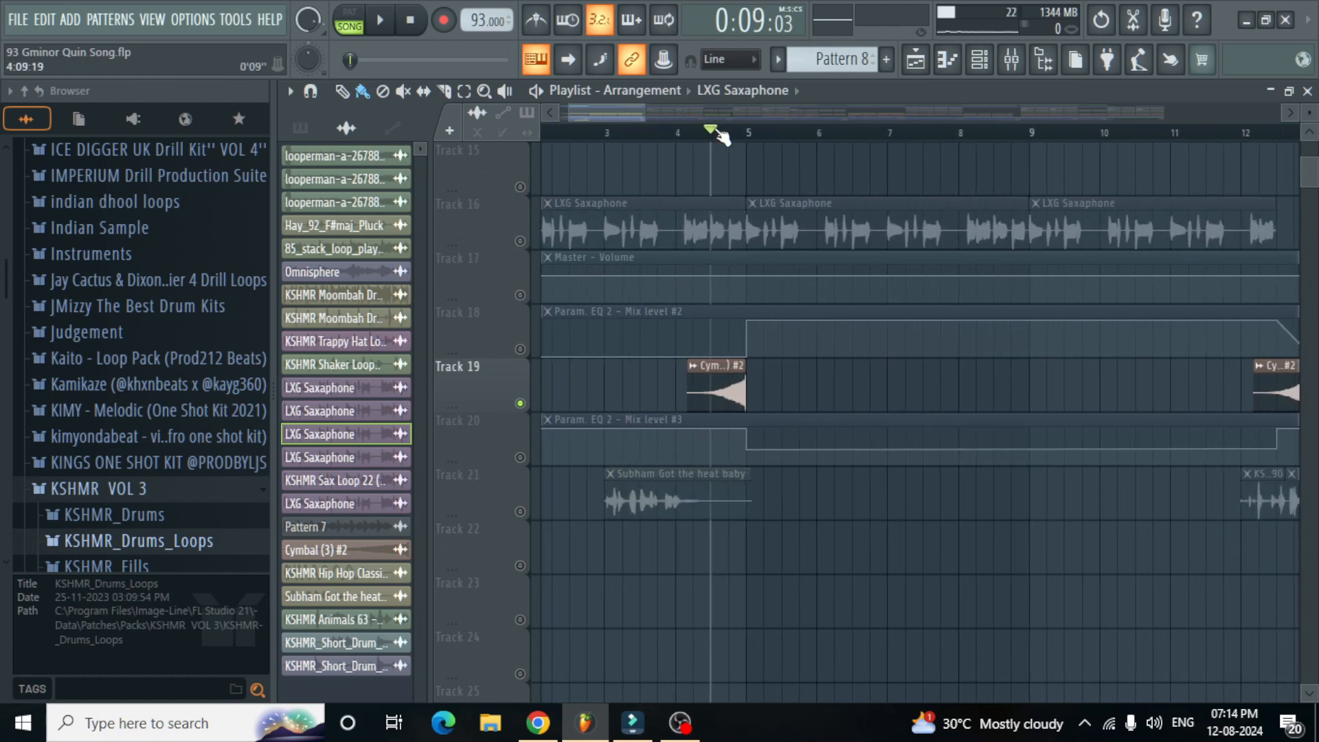
key("space")
scroll(716, 218, "down", 3)
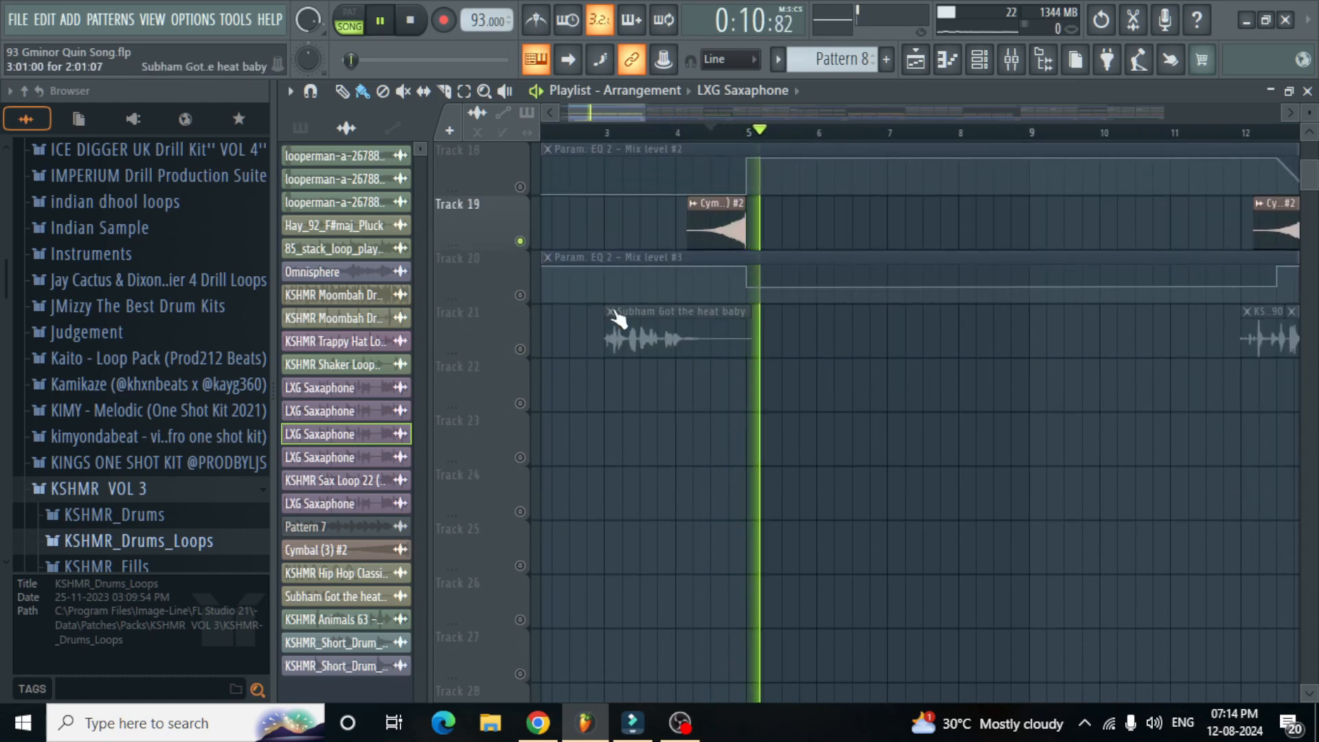
Step: Solo Track 21, examine its KSHMR short drum fill clips at bar 12, and stop playback
scroll(604, 316, "down", 3)
right_click(520, 349)
scroll(894, 237, "up", 3)
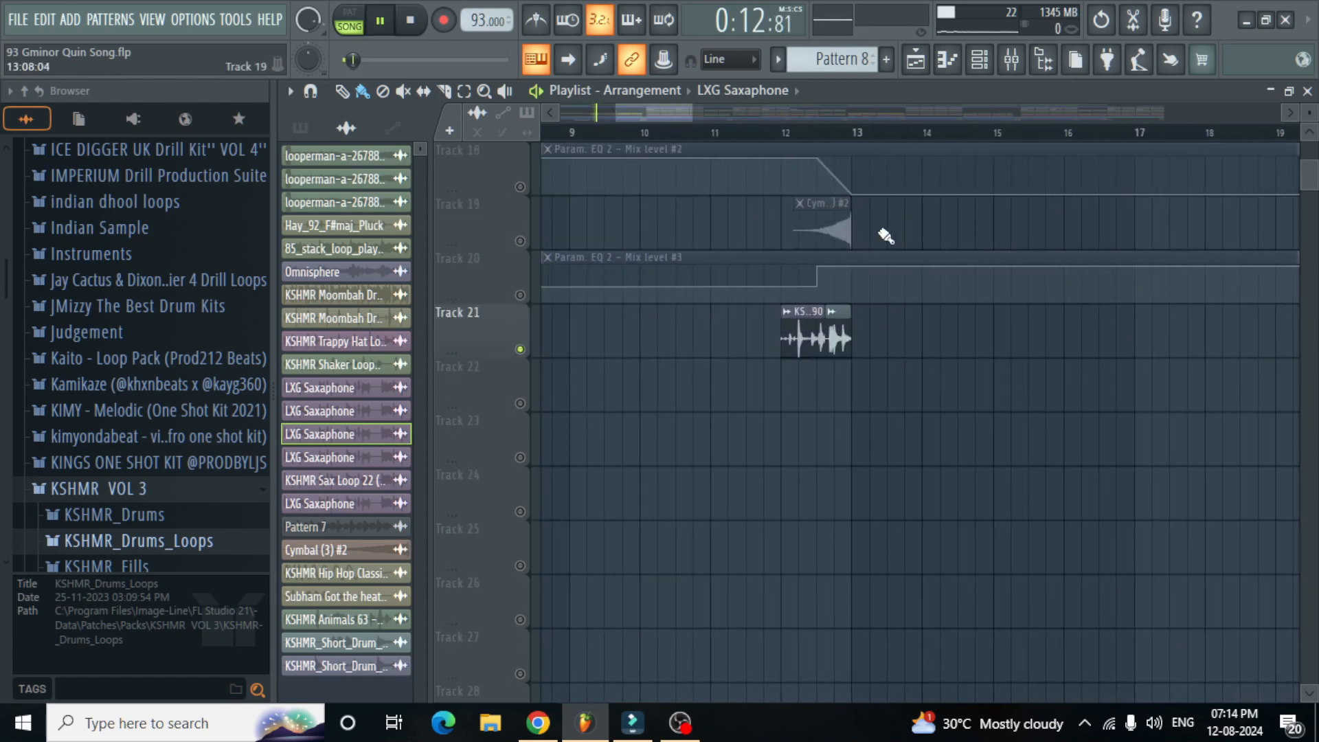
scroll(825, 323, "up", 5)
key("space")
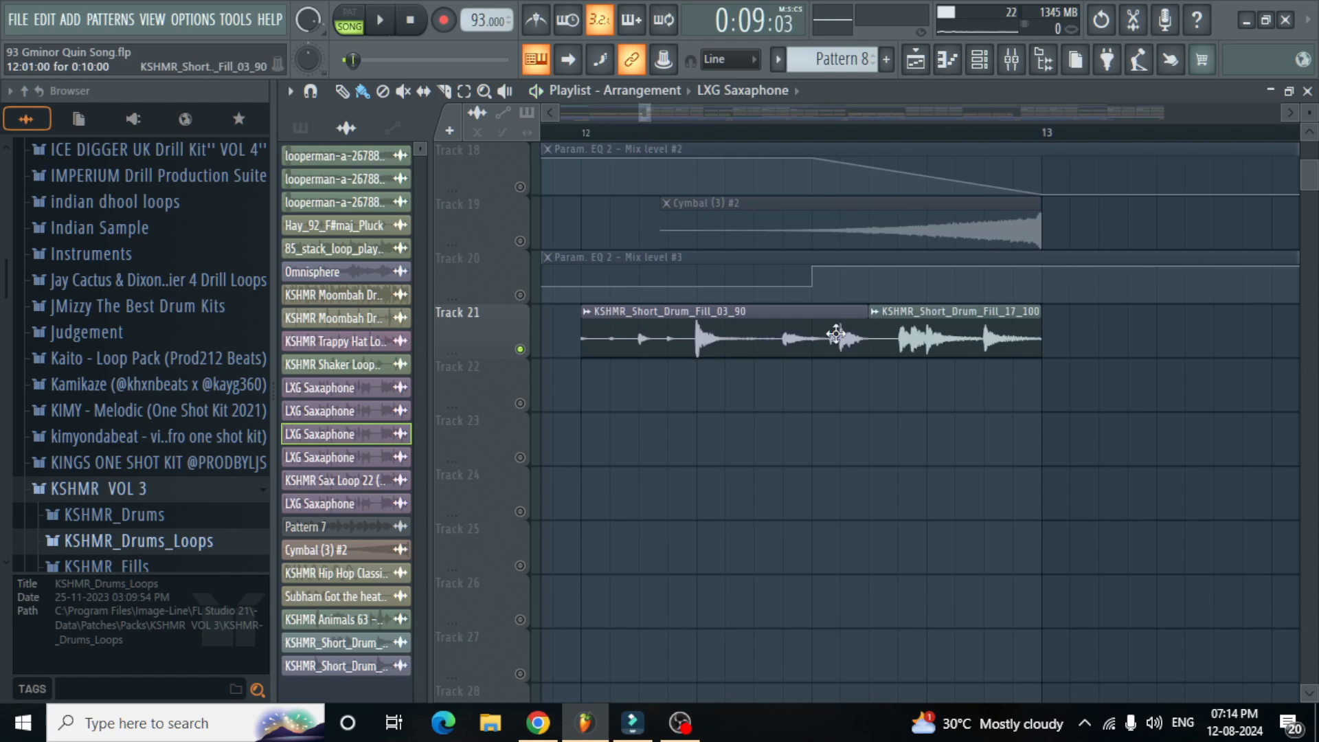
Step: Select the KSHMR_Short_Drum_Fill_03_90 clip on Track 21, play it from bar 12, and stop playback
left_click(837, 334)
left_click(588, 134)
key("space")
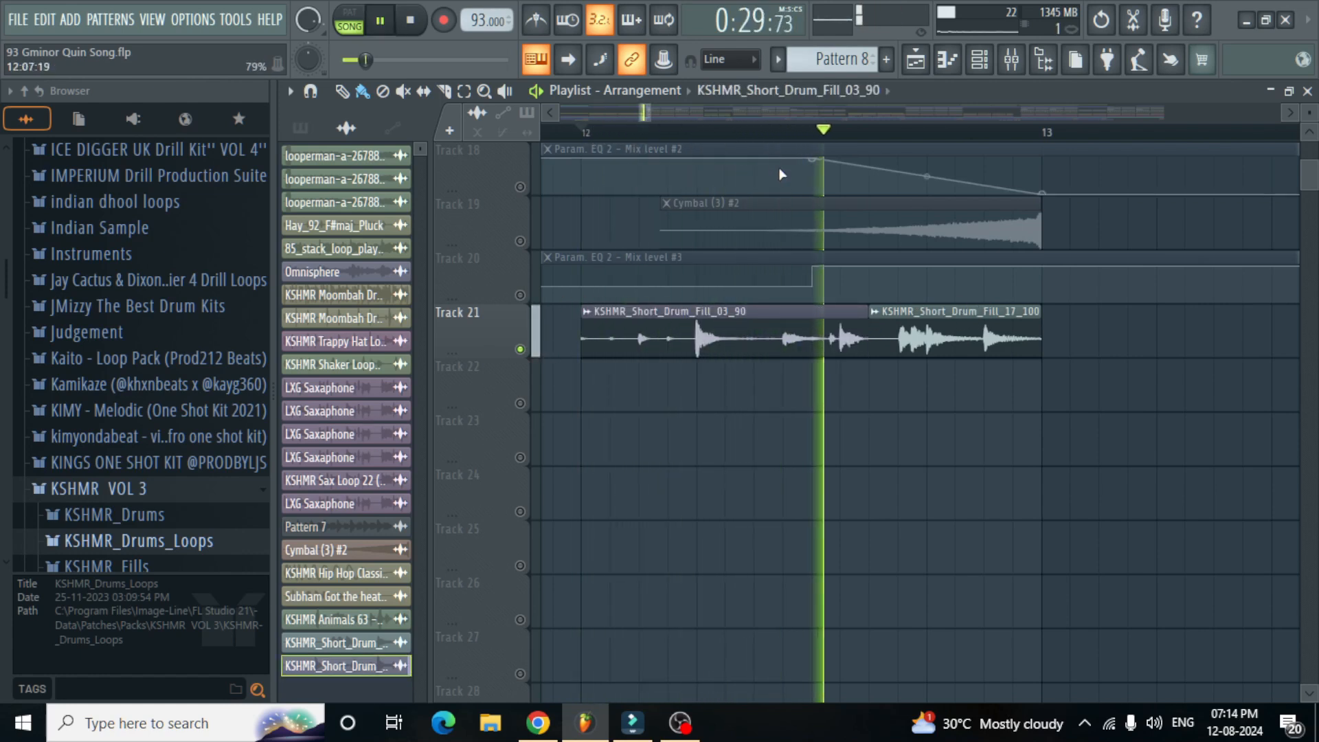
key("space")
Step: Open and close the channel settings of the KSHMR_Short_Drum_Fill_17_100 and KSHMR_Short_Drum_Fill_03_90 clips in turn
left_click(936, 328)
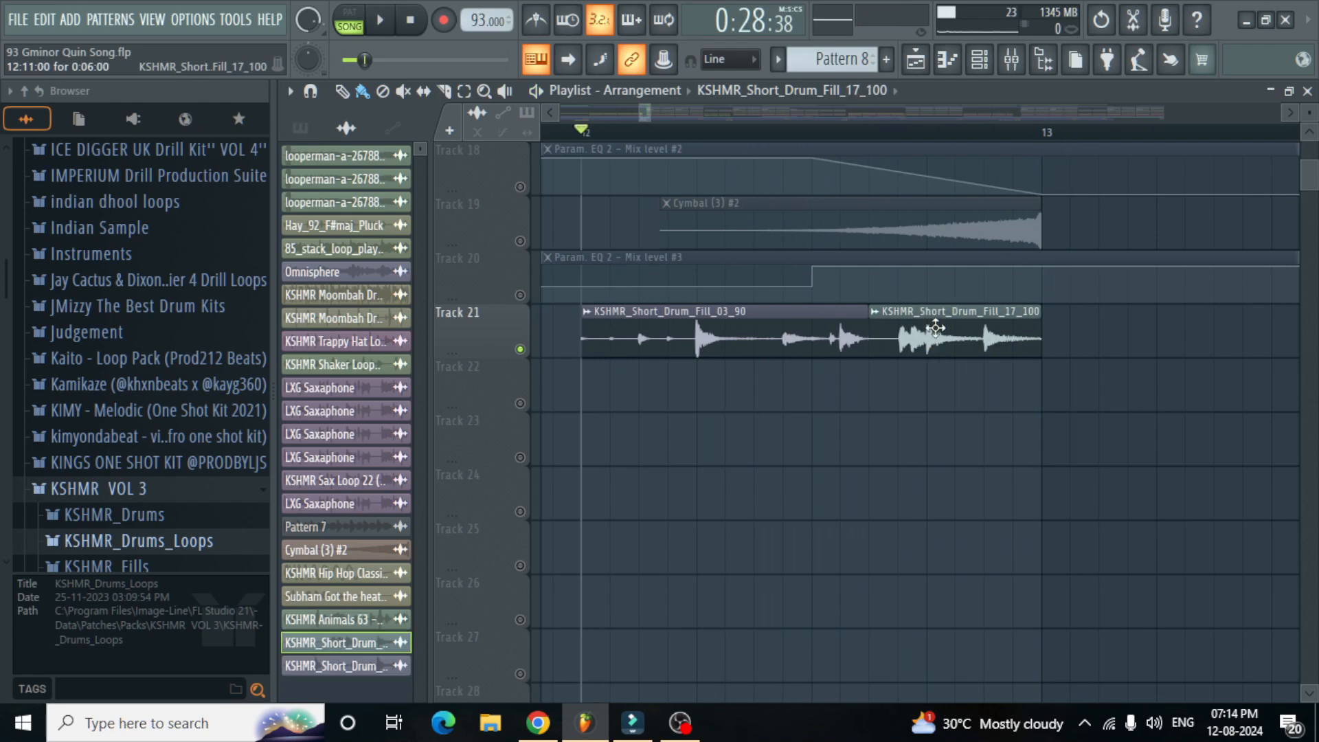
double_click(936, 327)
left_click(687, 278)
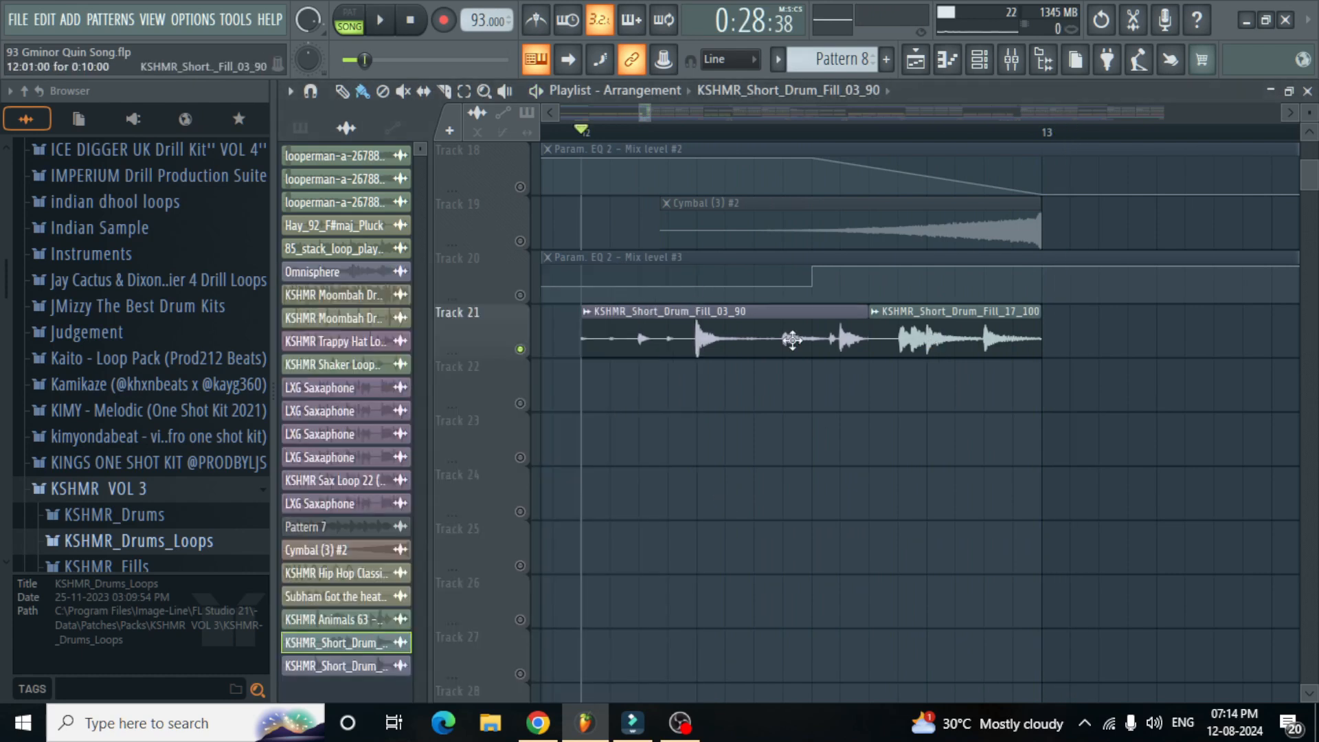
double_click(793, 339)
left_click(580, 313)
Step: Replay both soloed drum fills from bar 12 on Track 21 and stop playback
key("space")
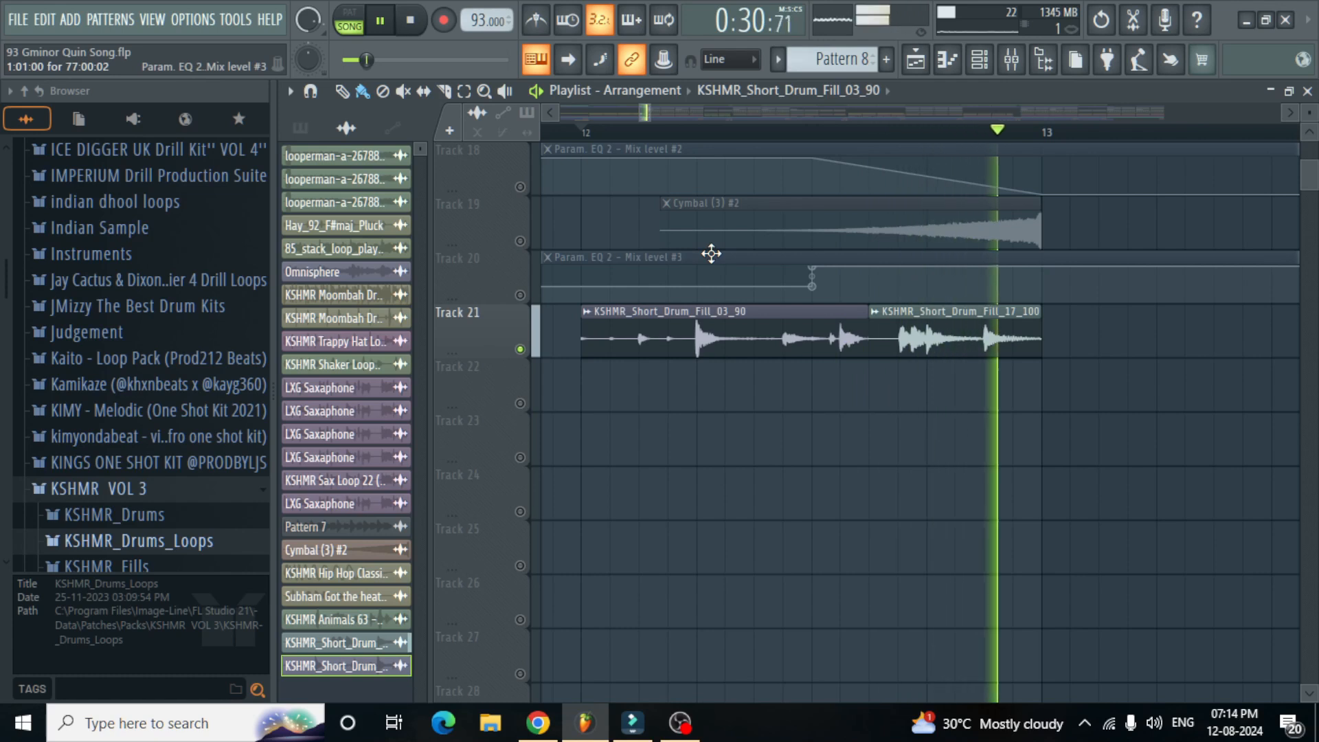
scroll(711, 254, "down", 2)
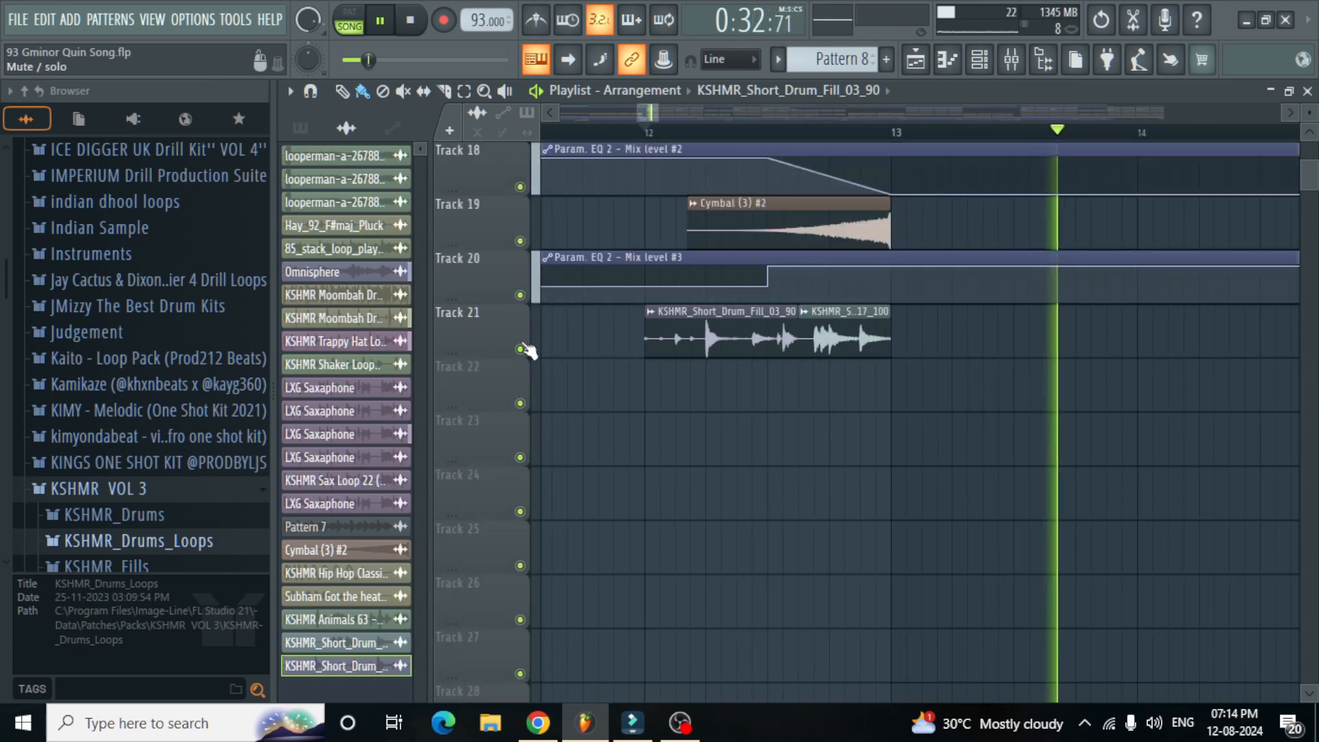
scroll(711, 259, "down", 4)
key("space")
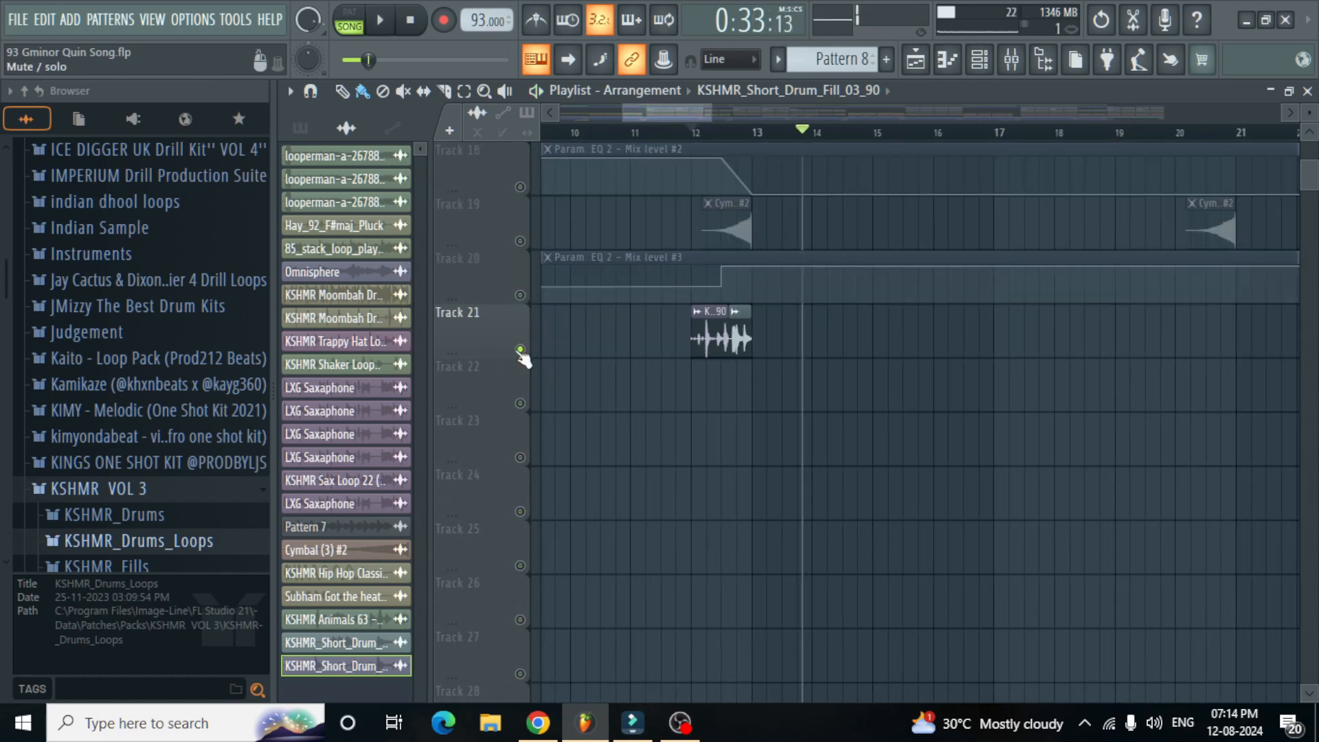
Step: Take Track 21 out of solo to re-enable the other tracks, and play the arrangement from bar 1
scroll(790, 260, "up", 4)
scroll(791, 256, "down", 4)
scroll(793, 255, "down", 1)
scroll(792, 255, "up", 9)
left_click(543, 132)
key("space")
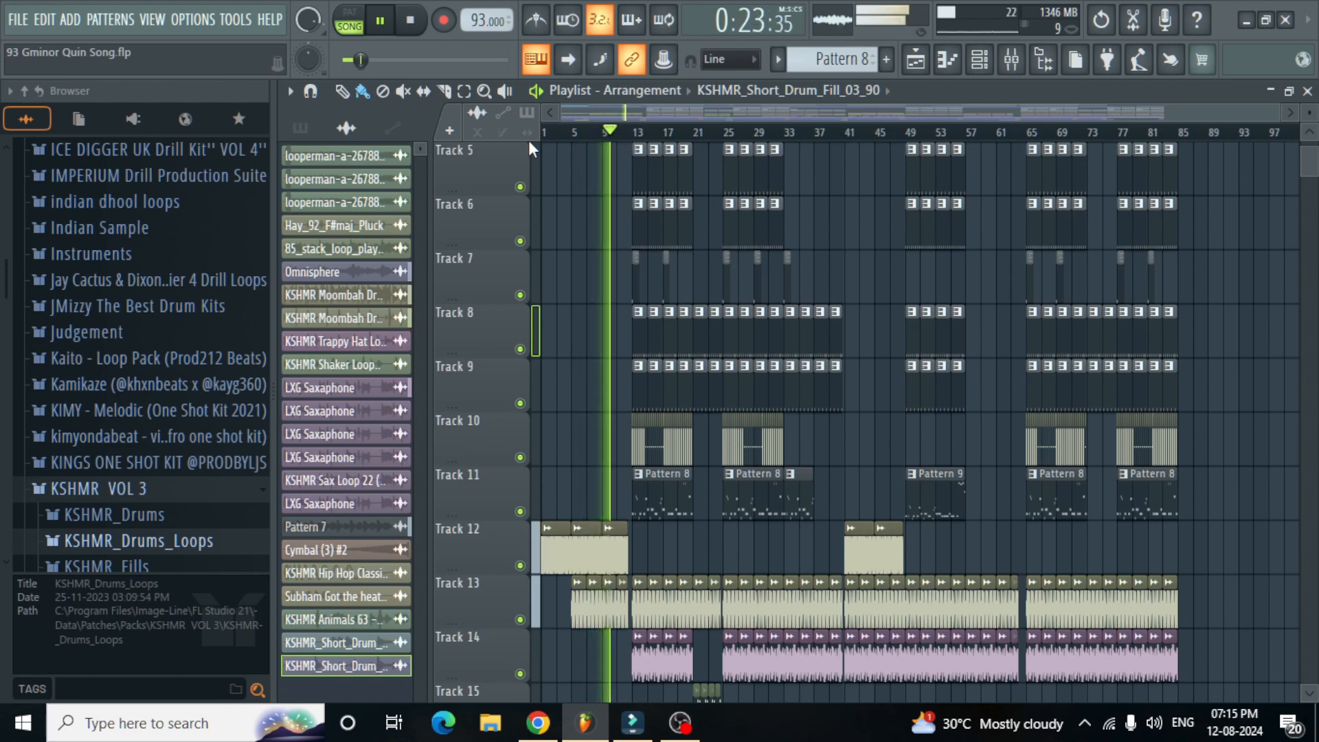
Step: Look over all playlist tracks, from the Track 1 vocals to the Track 21 fills, while the arrangement plays
scroll(499, 282, "up", 2)
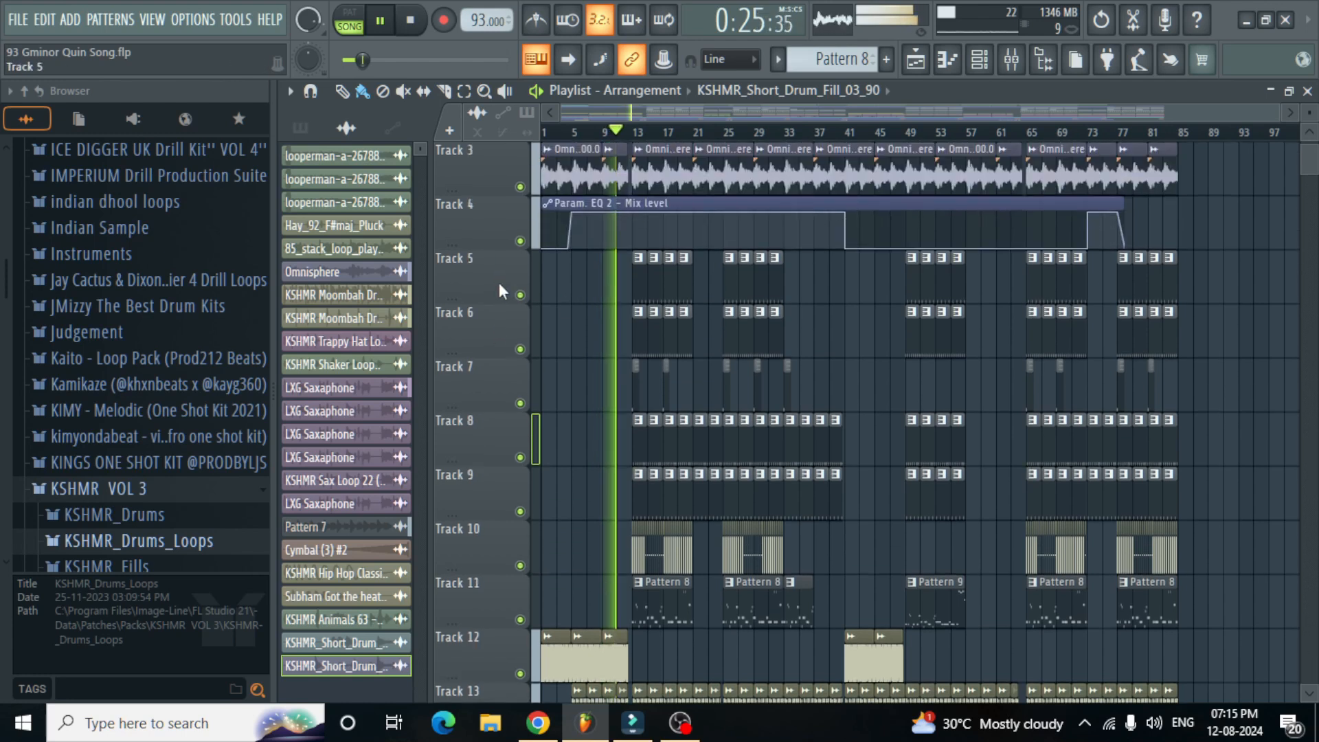
scroll(745, 256, "up", 3)
scroll(849, 220, "up", 2)
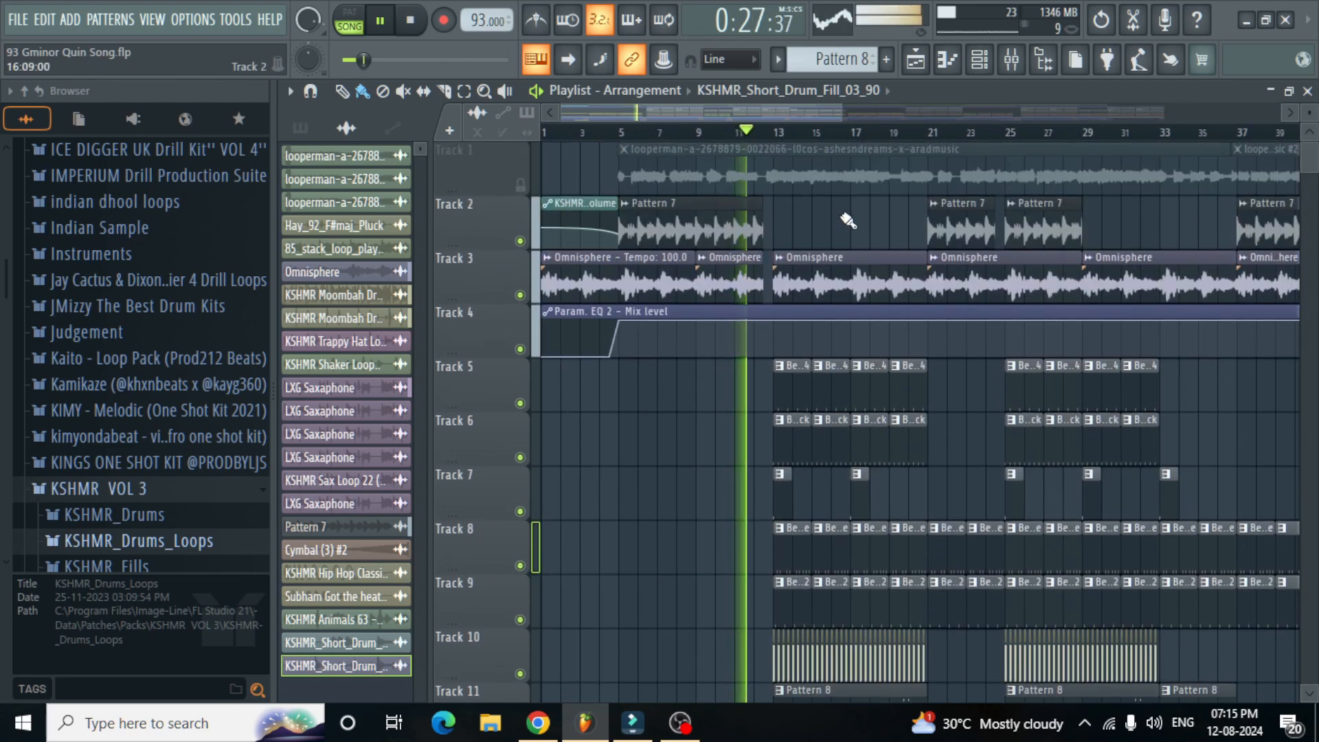
scroll(848, 220, "up", 3)
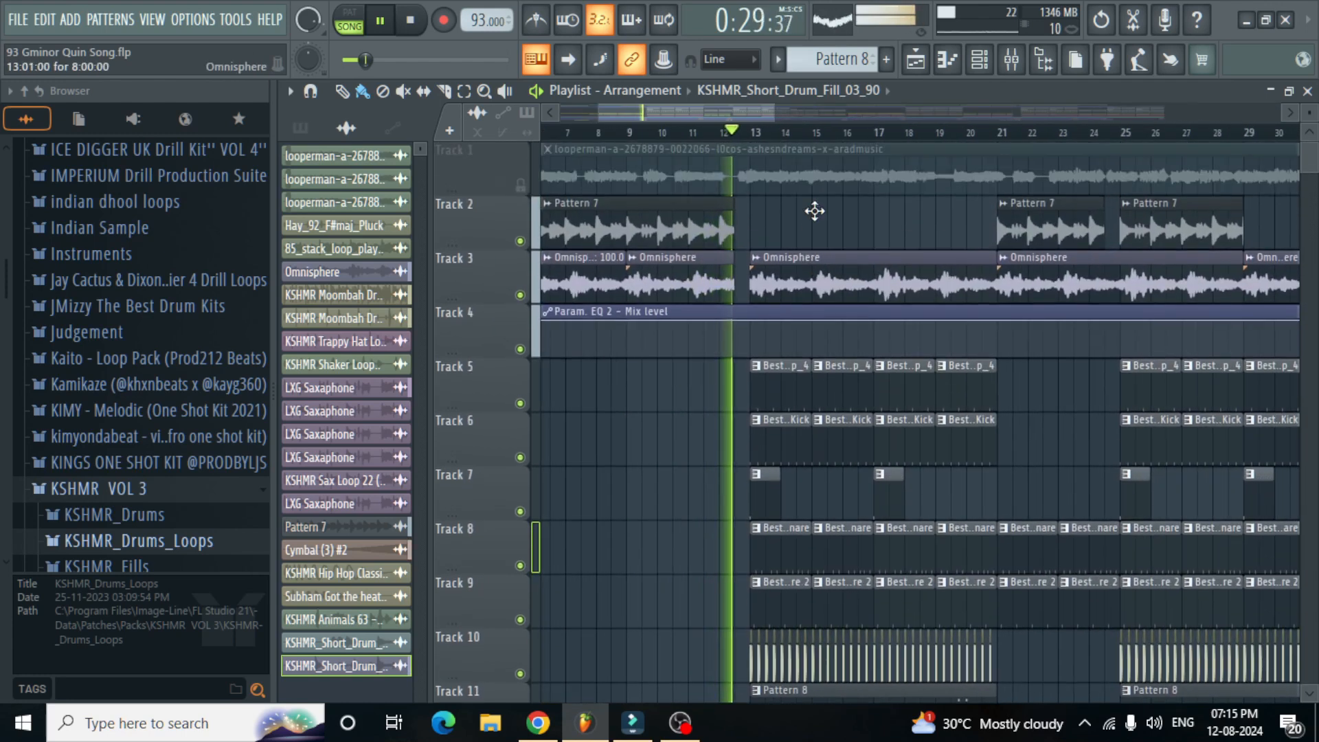
scroll(815, 211, "down", 3)
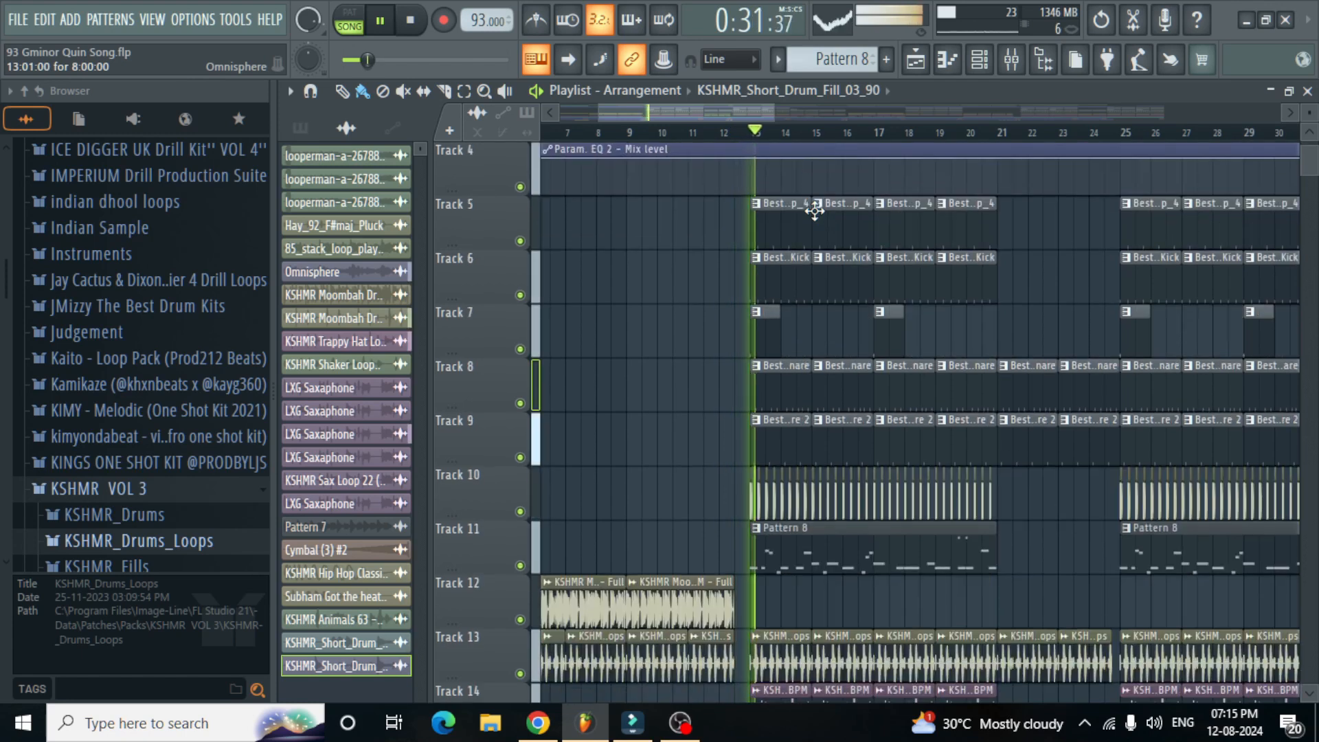
scroll(815, 211, "down", 3)
scroll(815, 211, "down", 4)
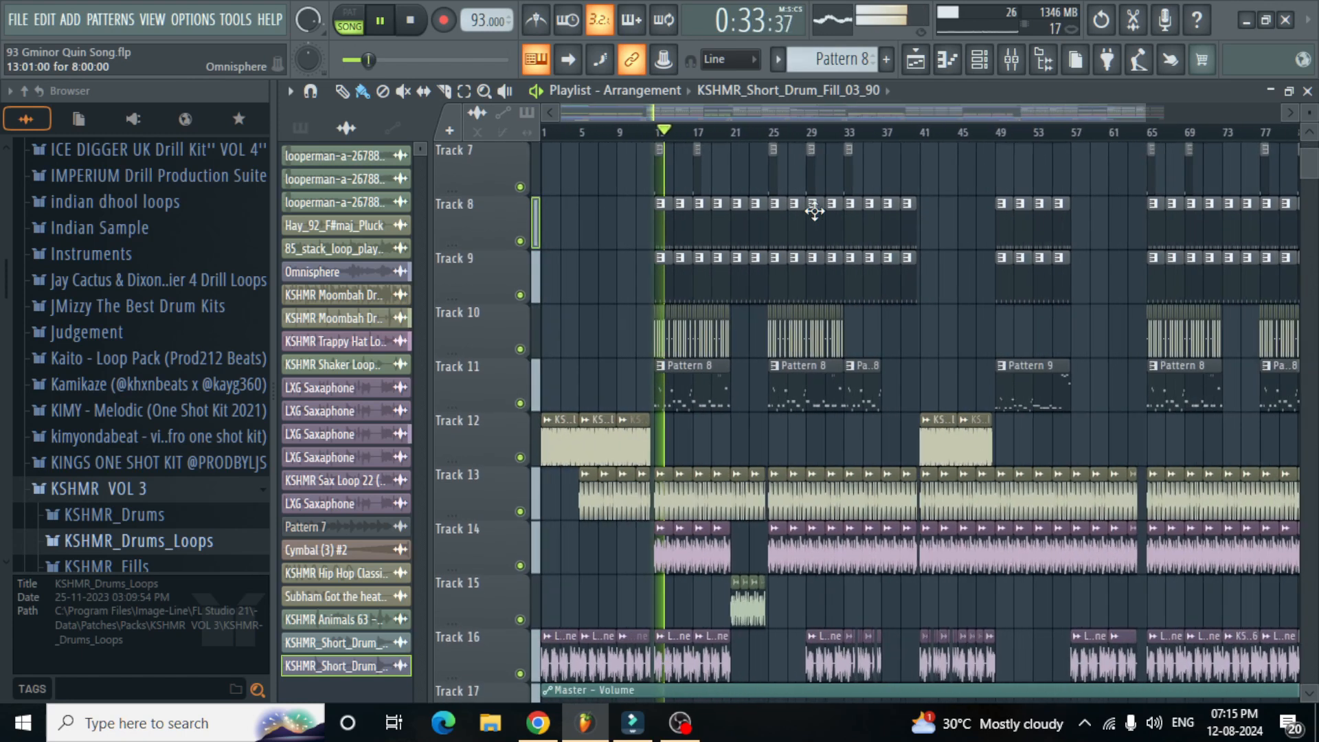
scroll(790, 211, "down", 2)
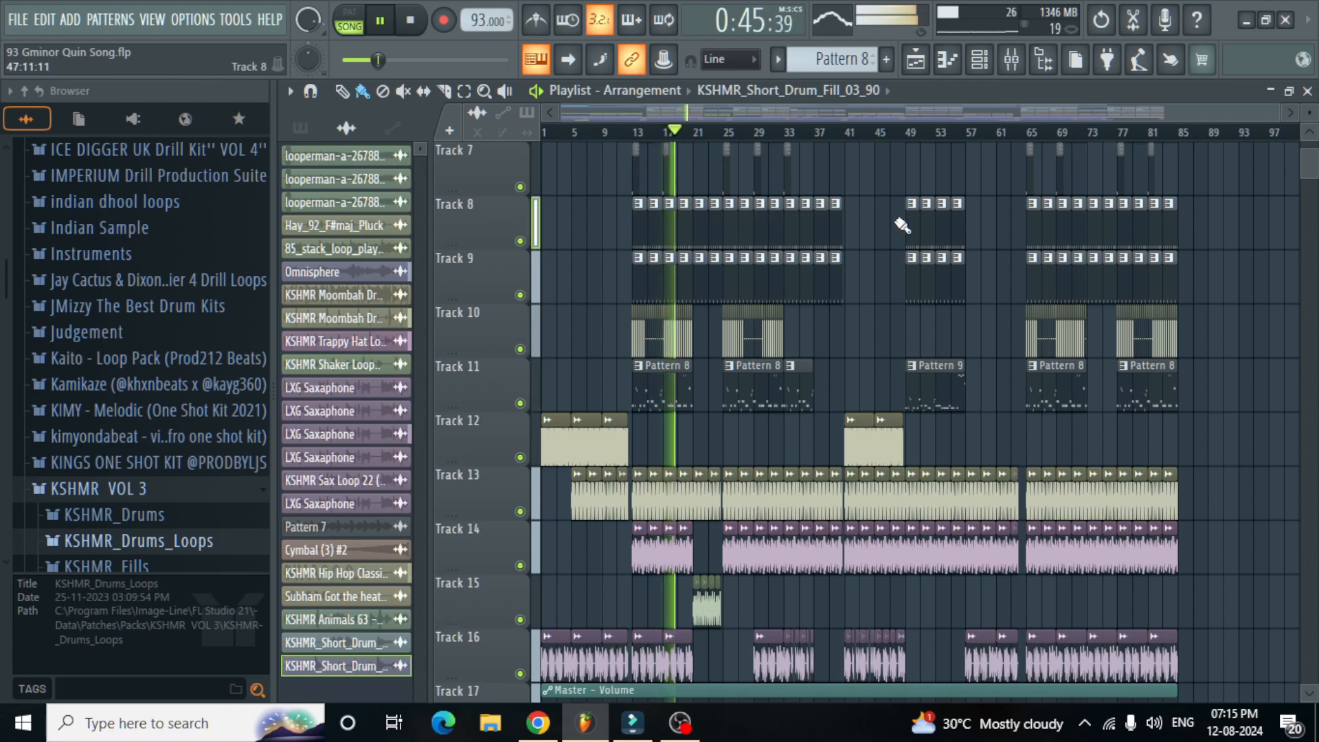
scroll(730, 221, "down", 5)
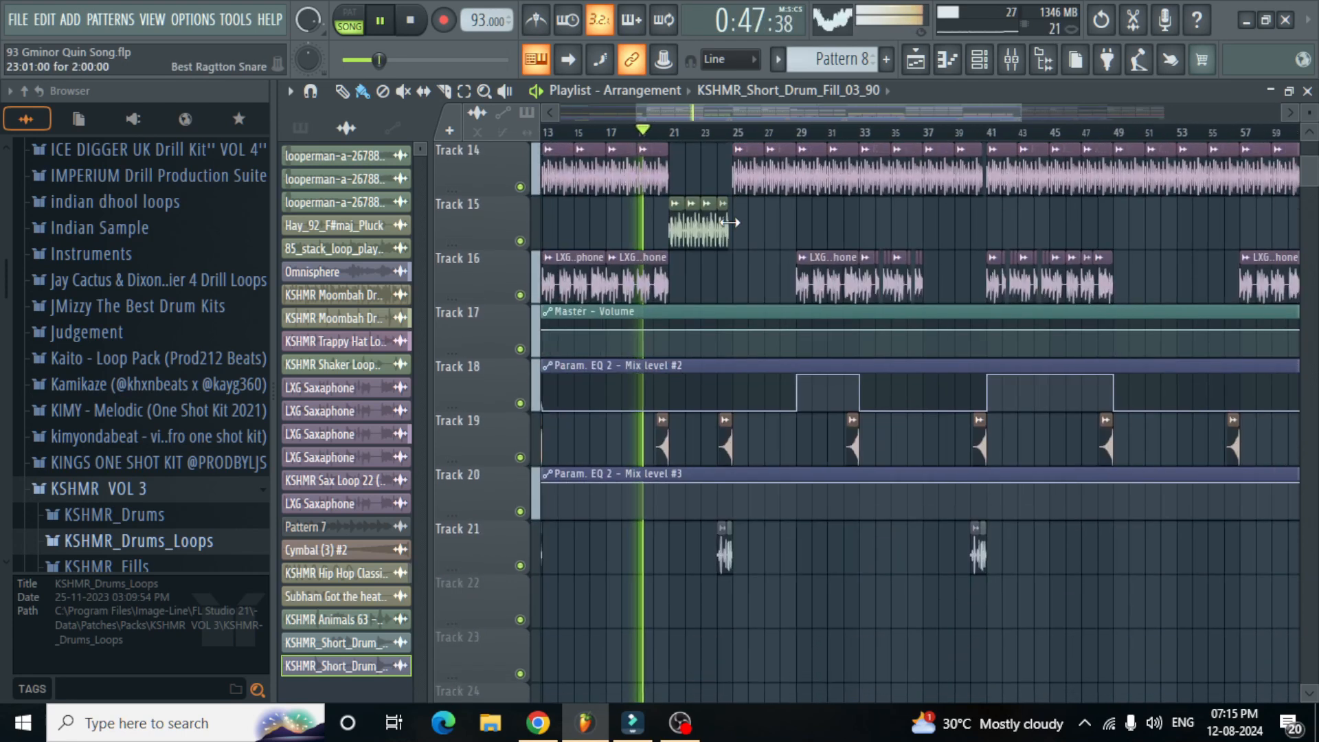
Step: Unmute the looperman clips on Track 1 during playback, toggling the track's mute to compare the mix with and without them
scroll(731, 221, "up", 11)
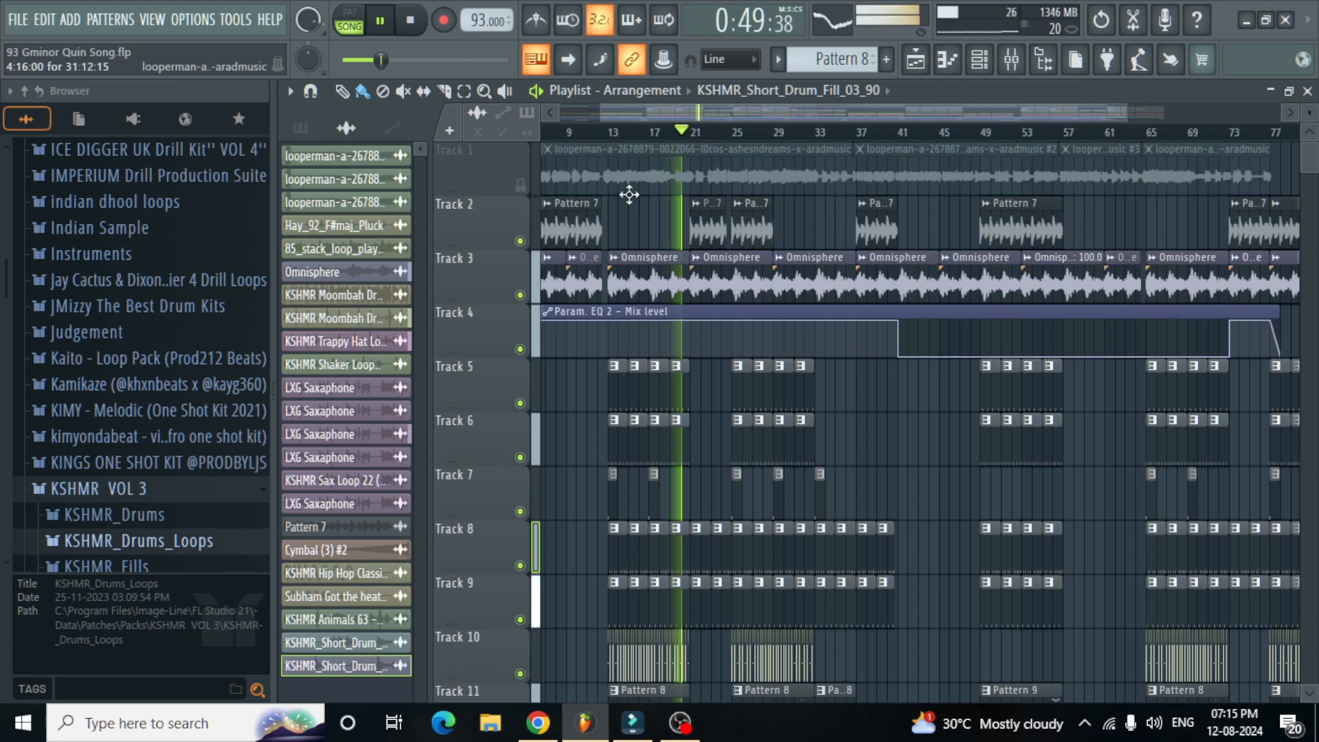
left_click(521, 185)
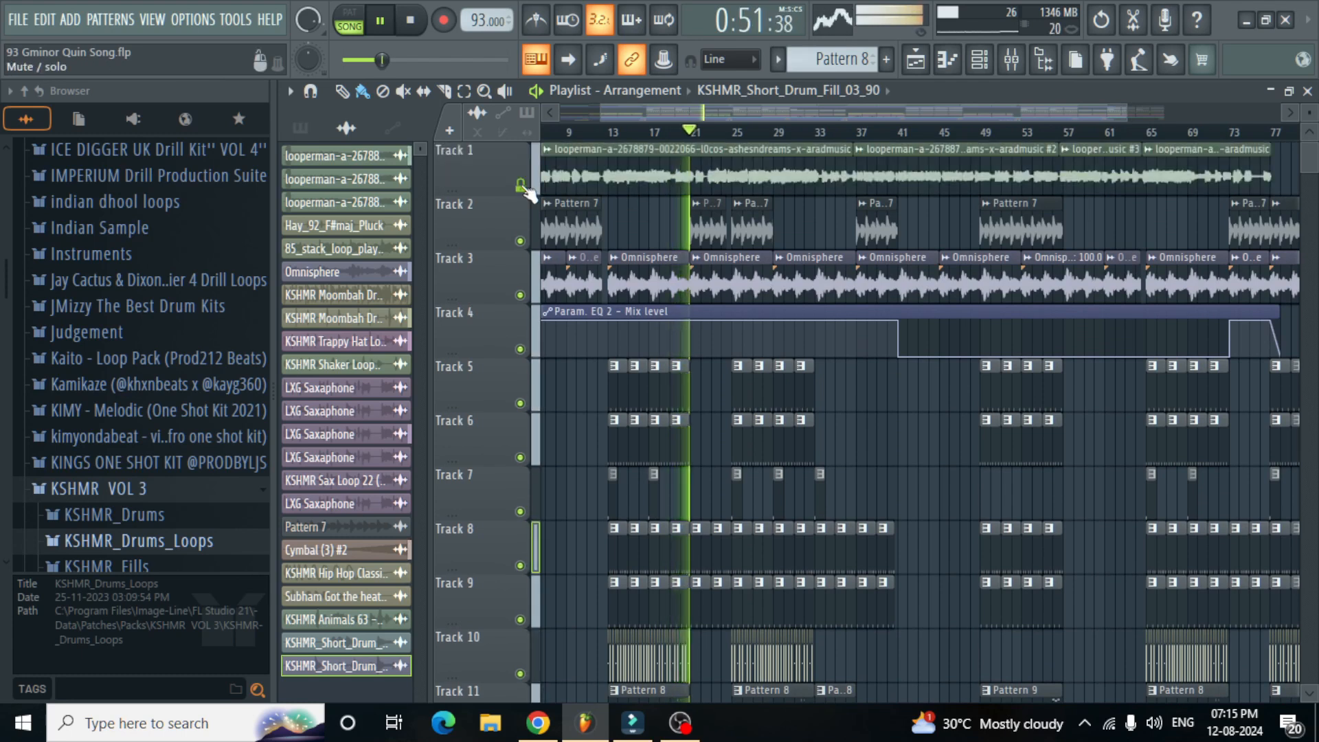
left_click(521, 184)
left_click(521, 185)
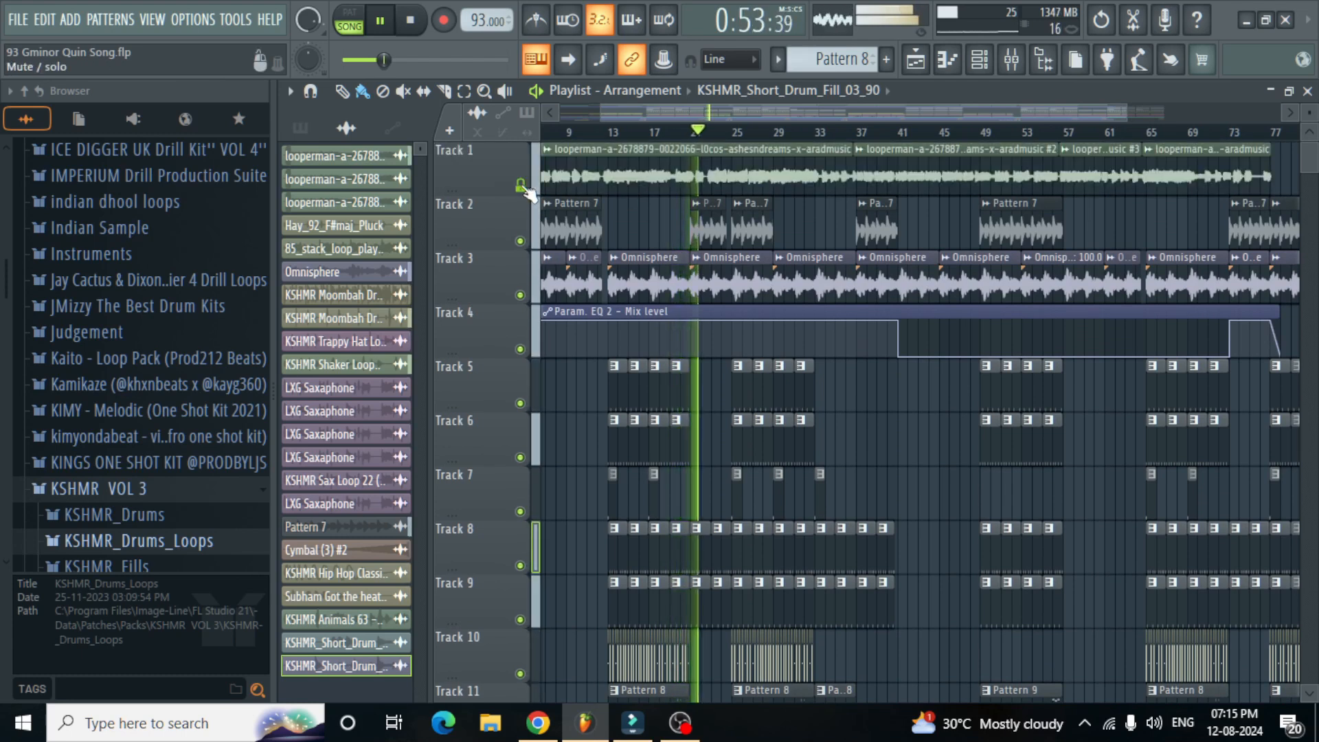
left_click(521, 184)
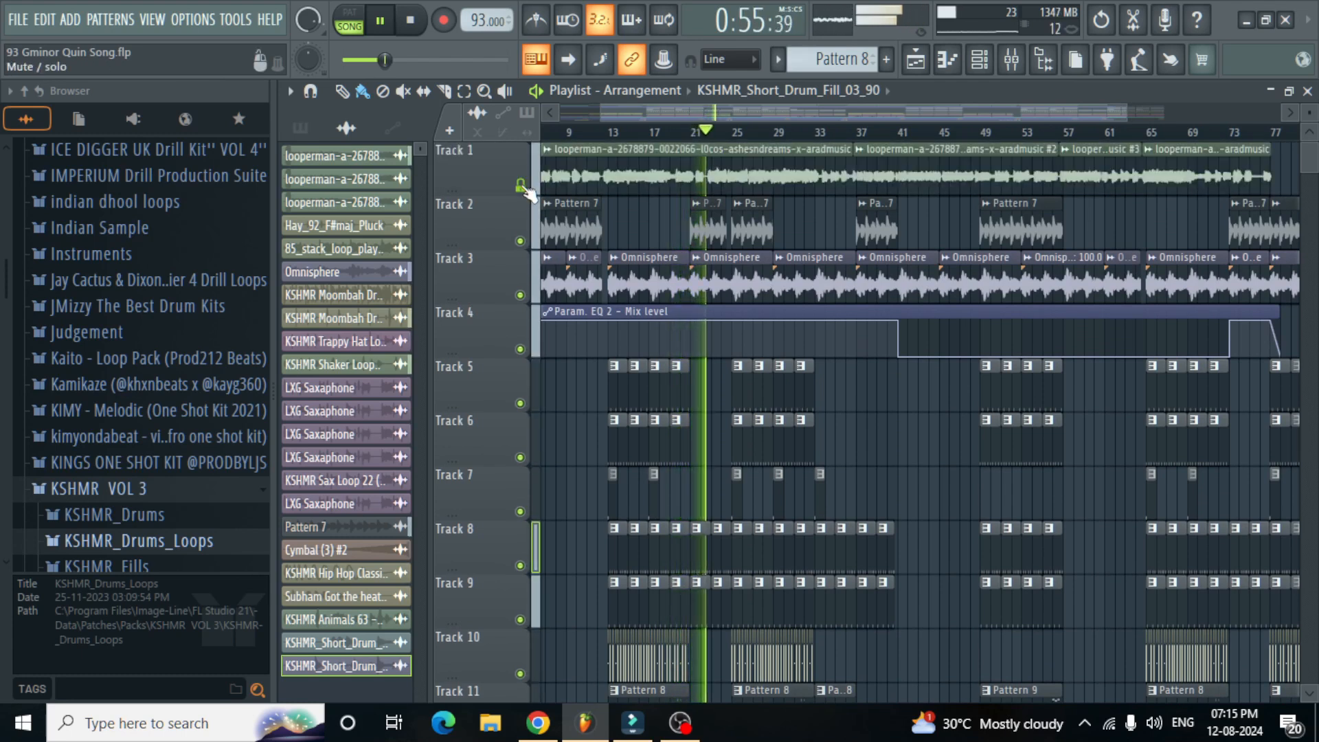
Step: Toggle Track 1's mute repeatedly during playback to compare the mix with and without vocals, leaving the track muted
left_click(522, 186)
left_click(522, 186)
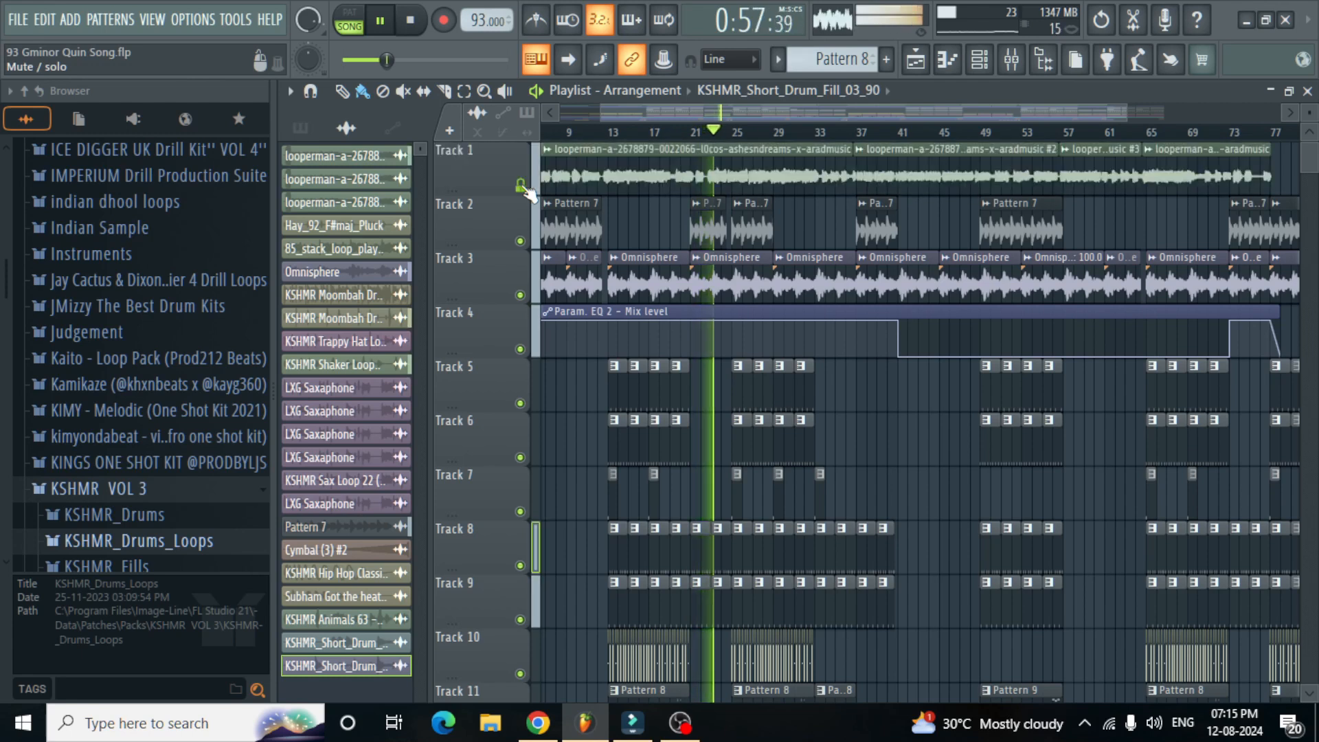
left_click(523, 186)
left_click(522, 186)
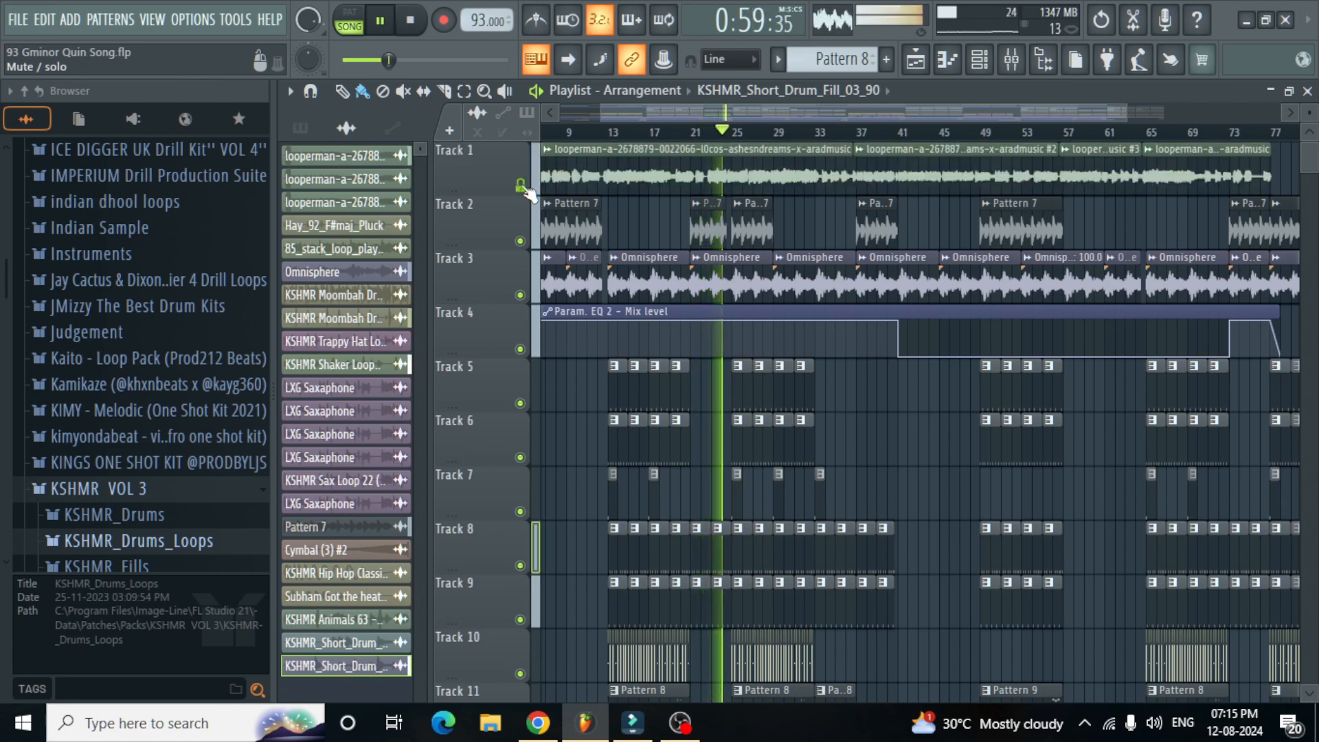
left_click(522, 185)
left_click(521, 186)
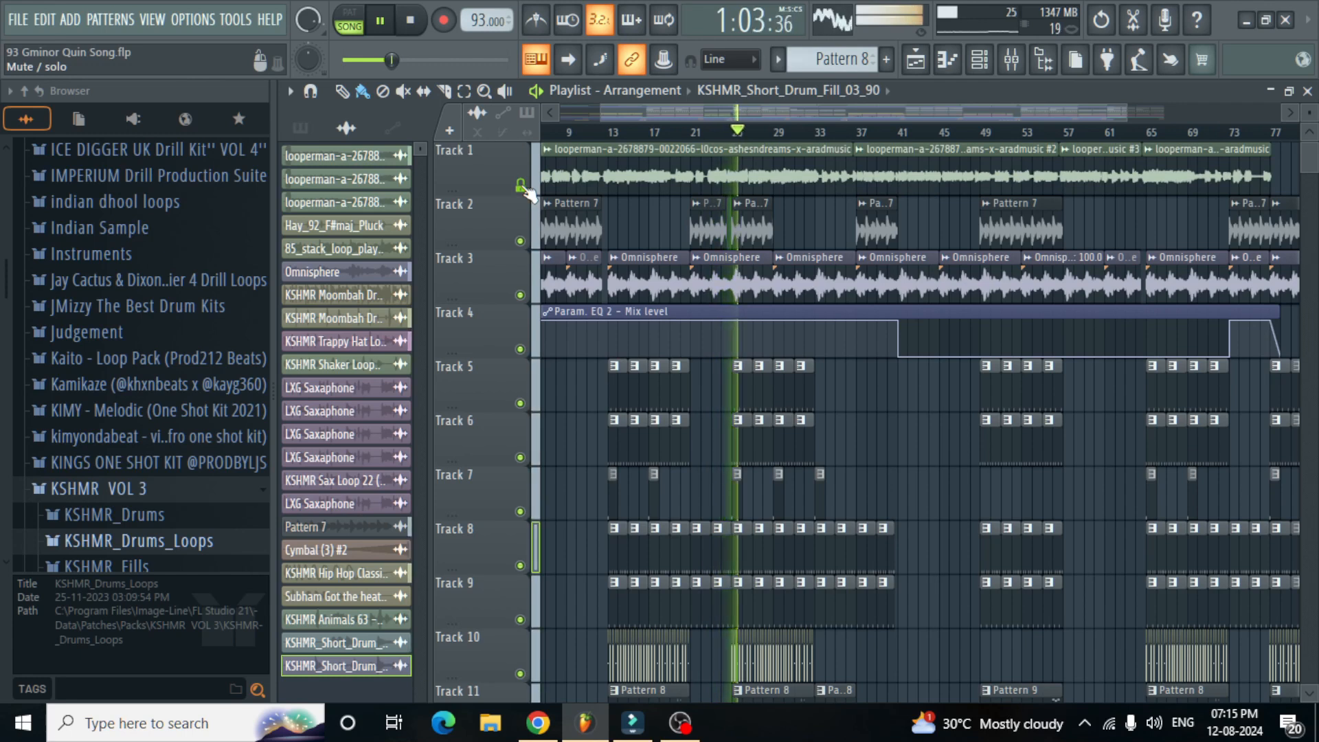
left_click(522, 185)
Step: Examine the arrangement around bars 25 to 41, from the Track 2 pattern clips down to the Track 16 saxophone, during playback
scroll(801, 191, "up", 2)
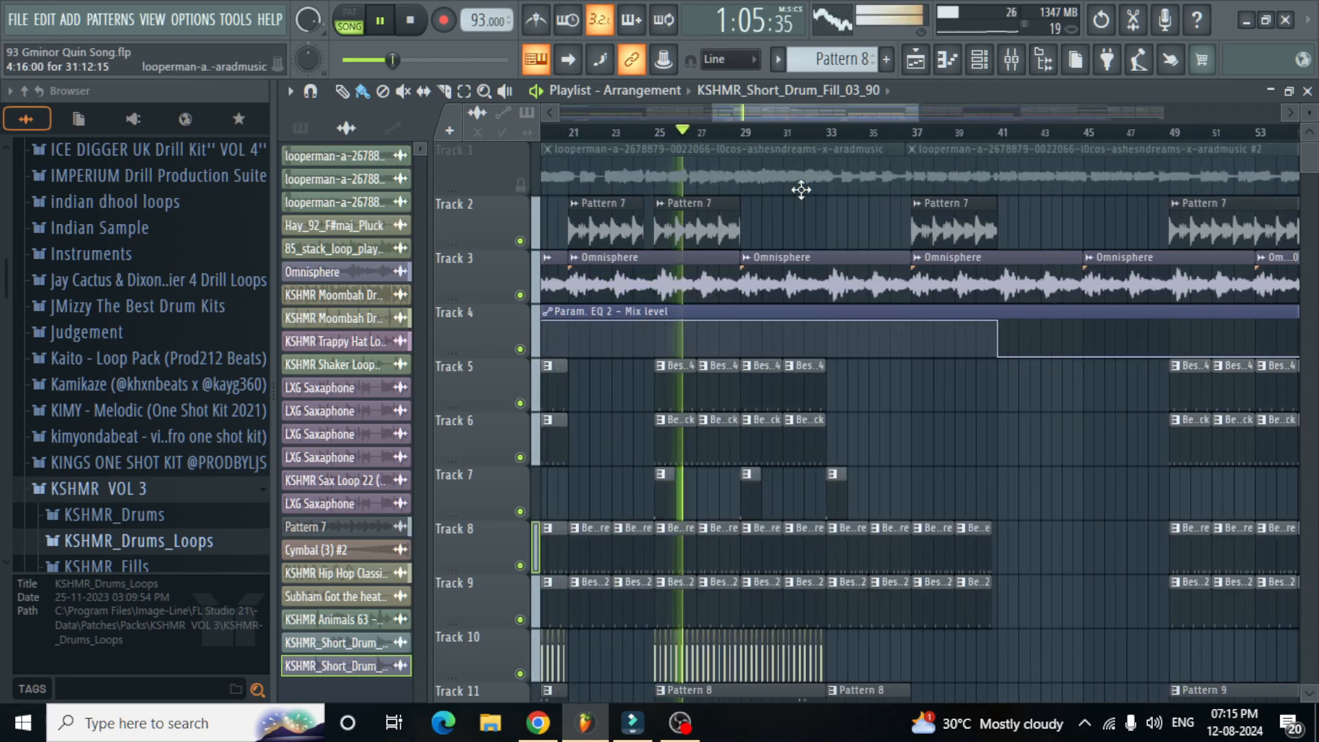
scroll(802, 191, "up", 1)
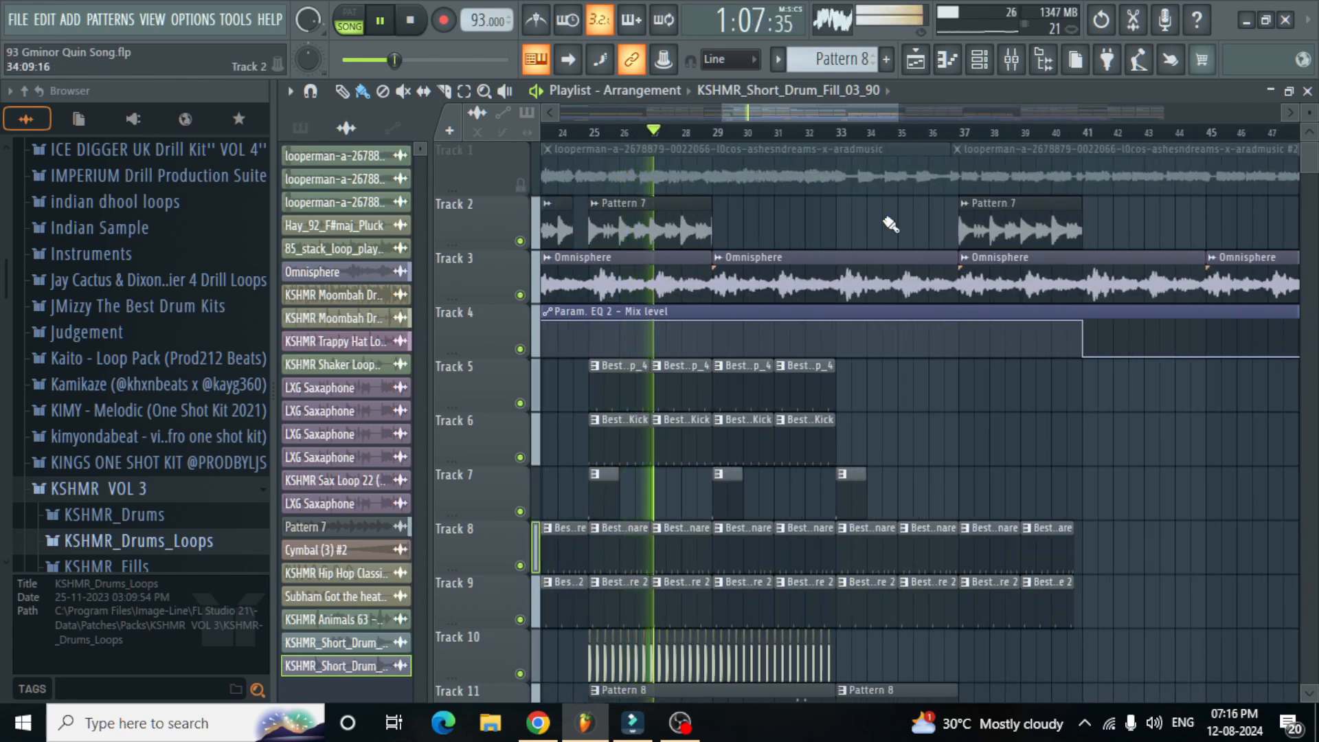
scroll(891, 225, "down", 2)
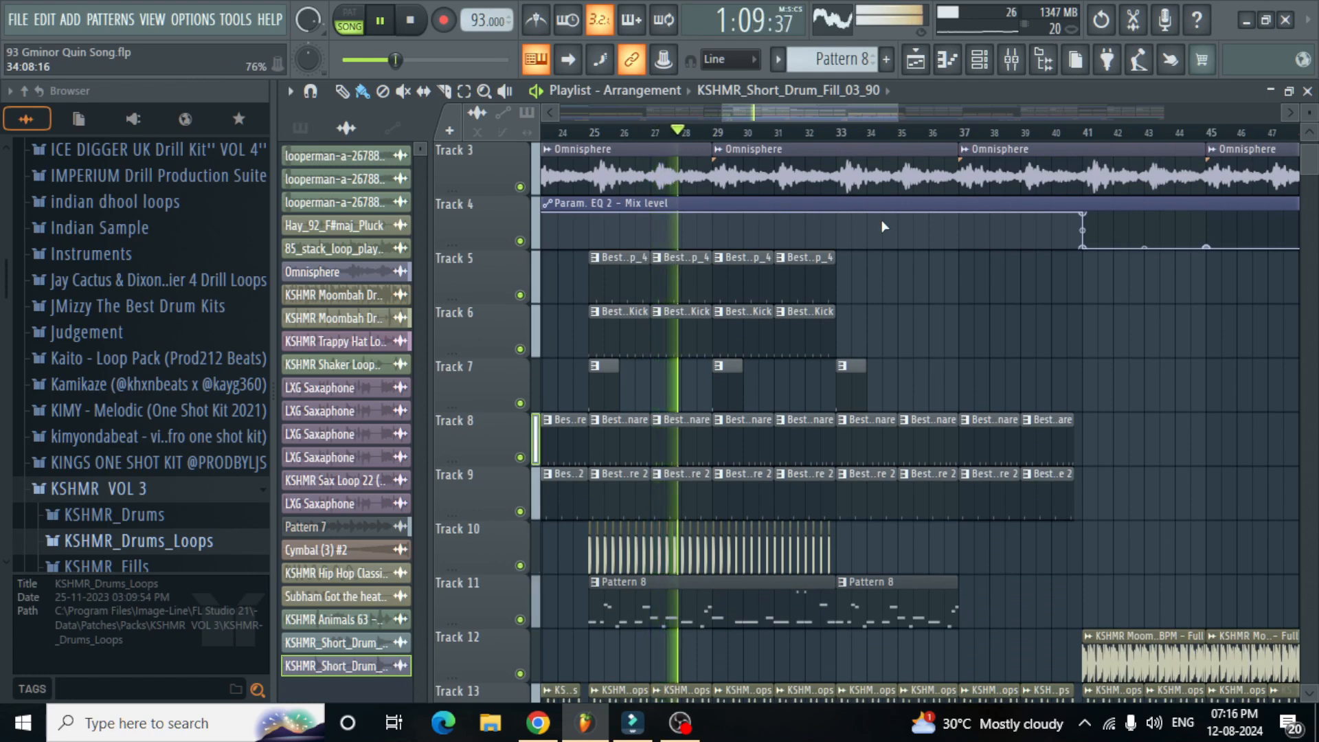
scroll(884, 226, "up", 1)
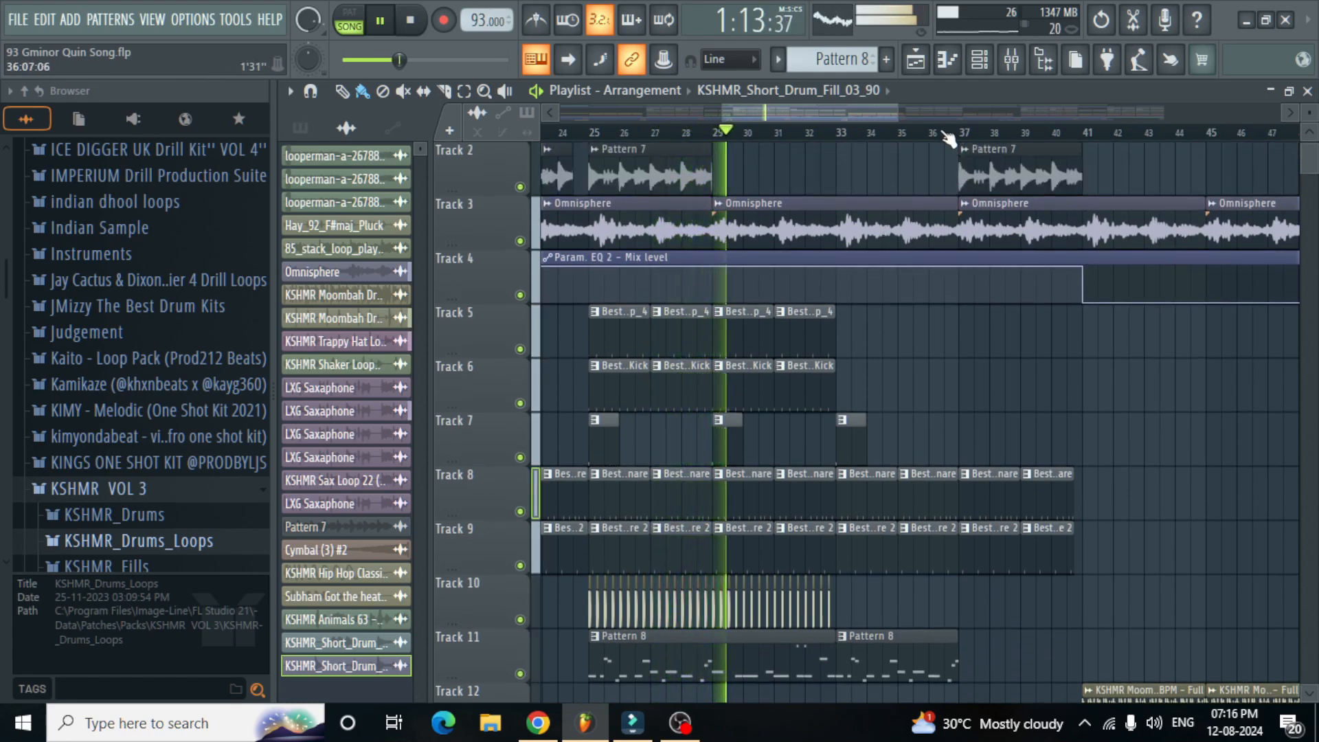
scroll(950, 189, "down", 4)
scroll(952, 197, "up", 4)
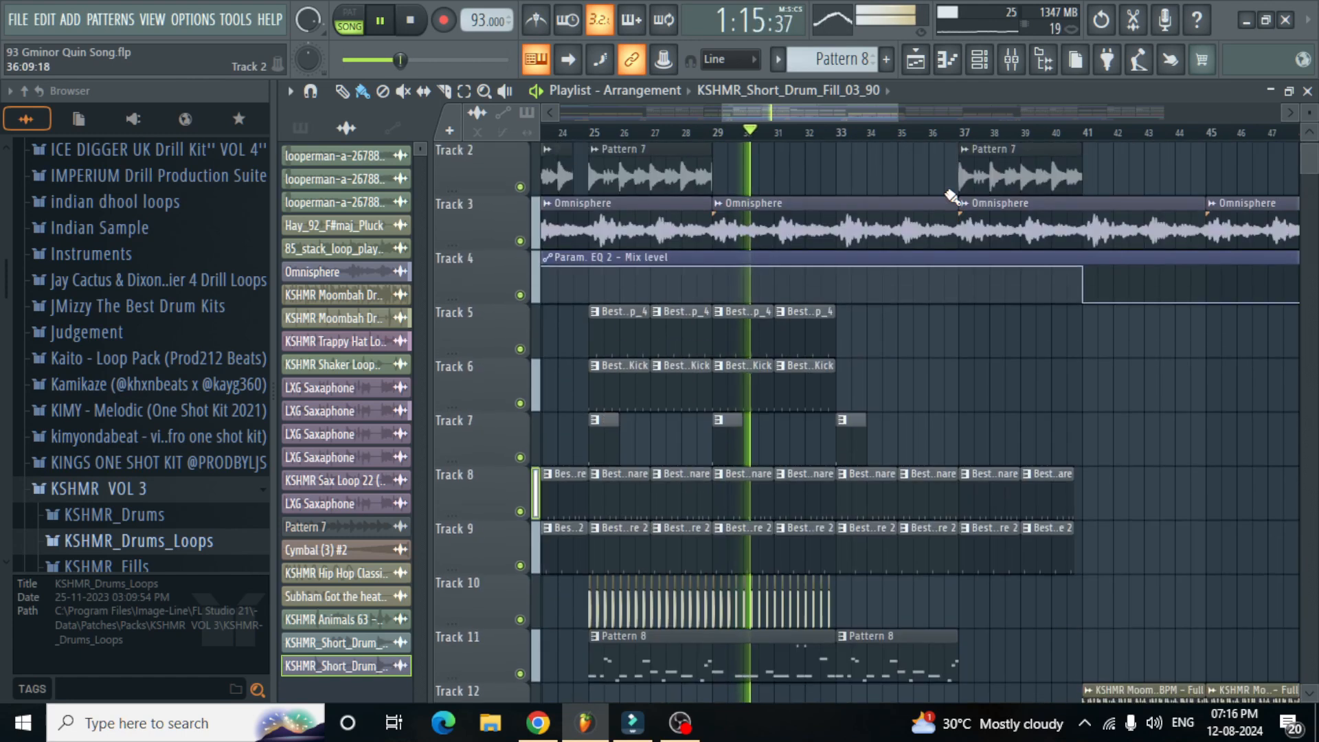
scroll(952, 197, "down", 6)
scroll(973, 137, "down", 3)
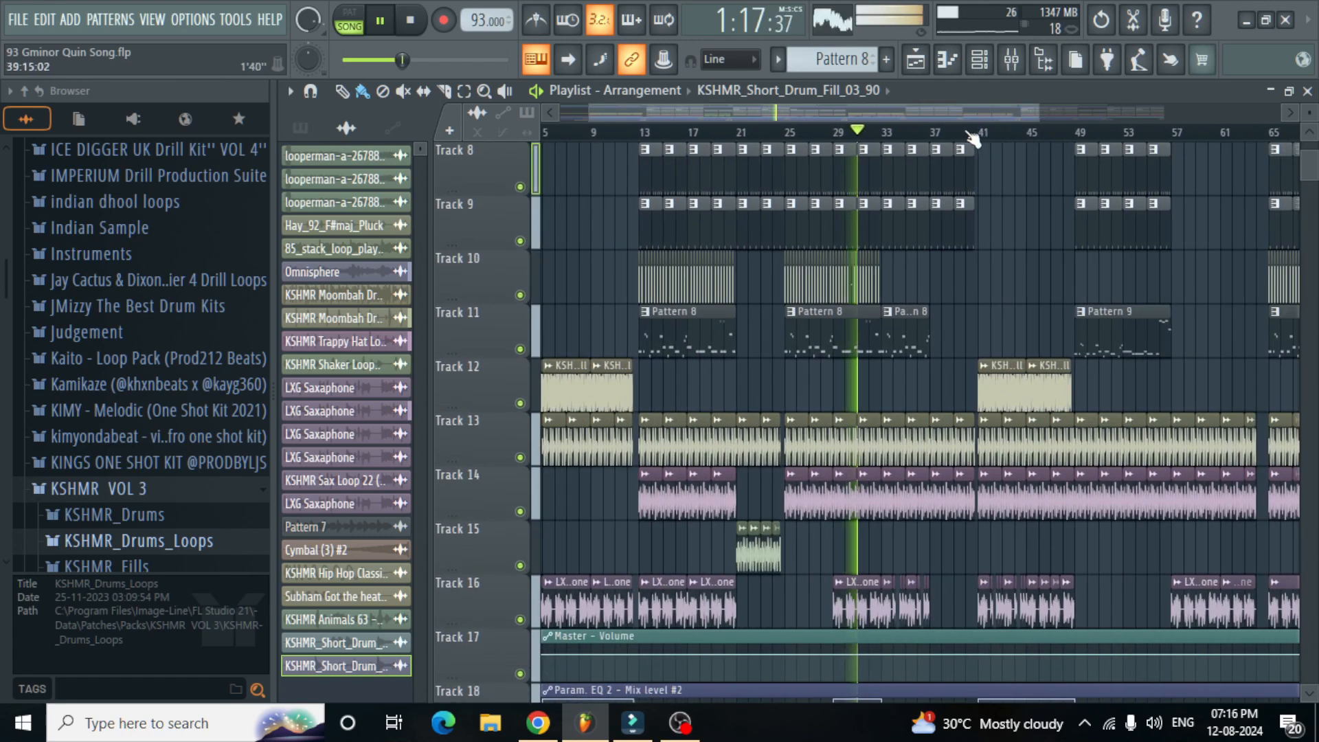
Step: Jump playback to bar 40 and listen to the section with the Moombah drum loops, trappy hats and saxophone
left_click(973, 134)
scroll(1046, 198, "up", 5)
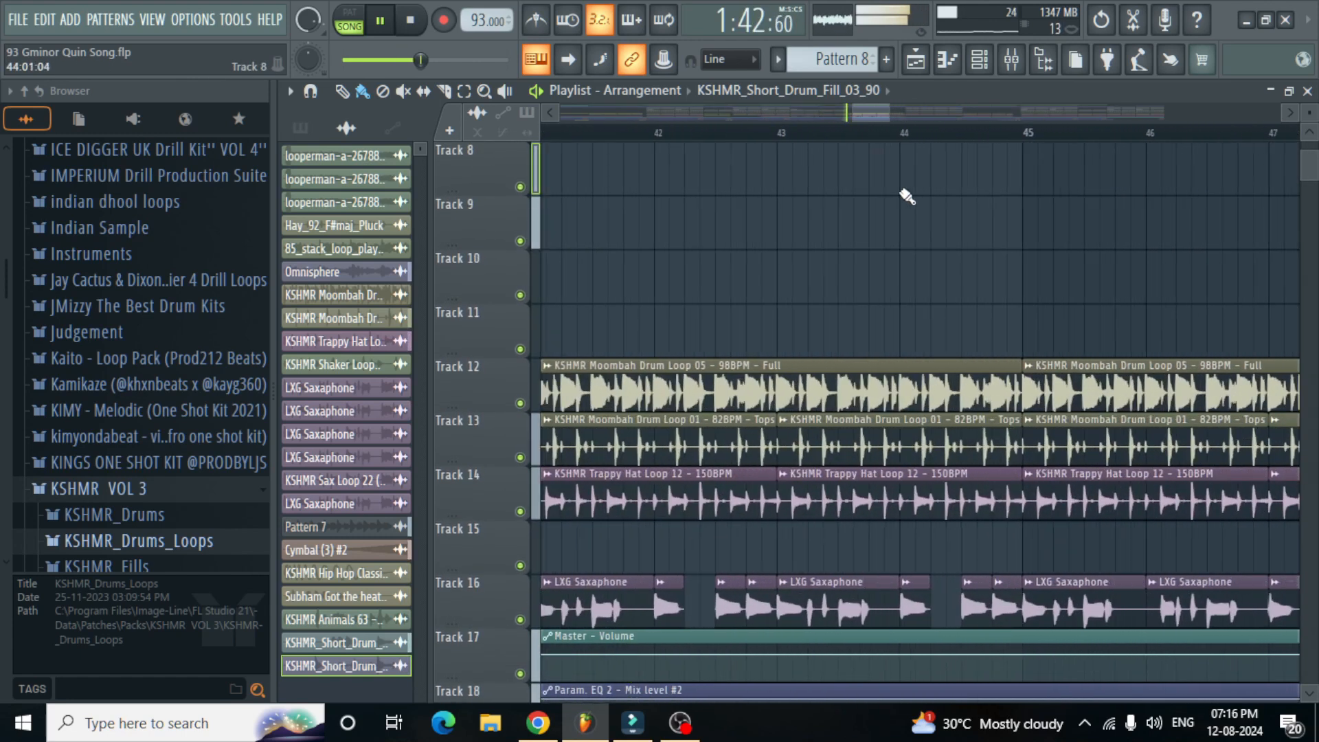
scroll(846, 269, "down", 3)
scroll(845, 270, "down", 1)
scroll(1141, 263, "up", 2)
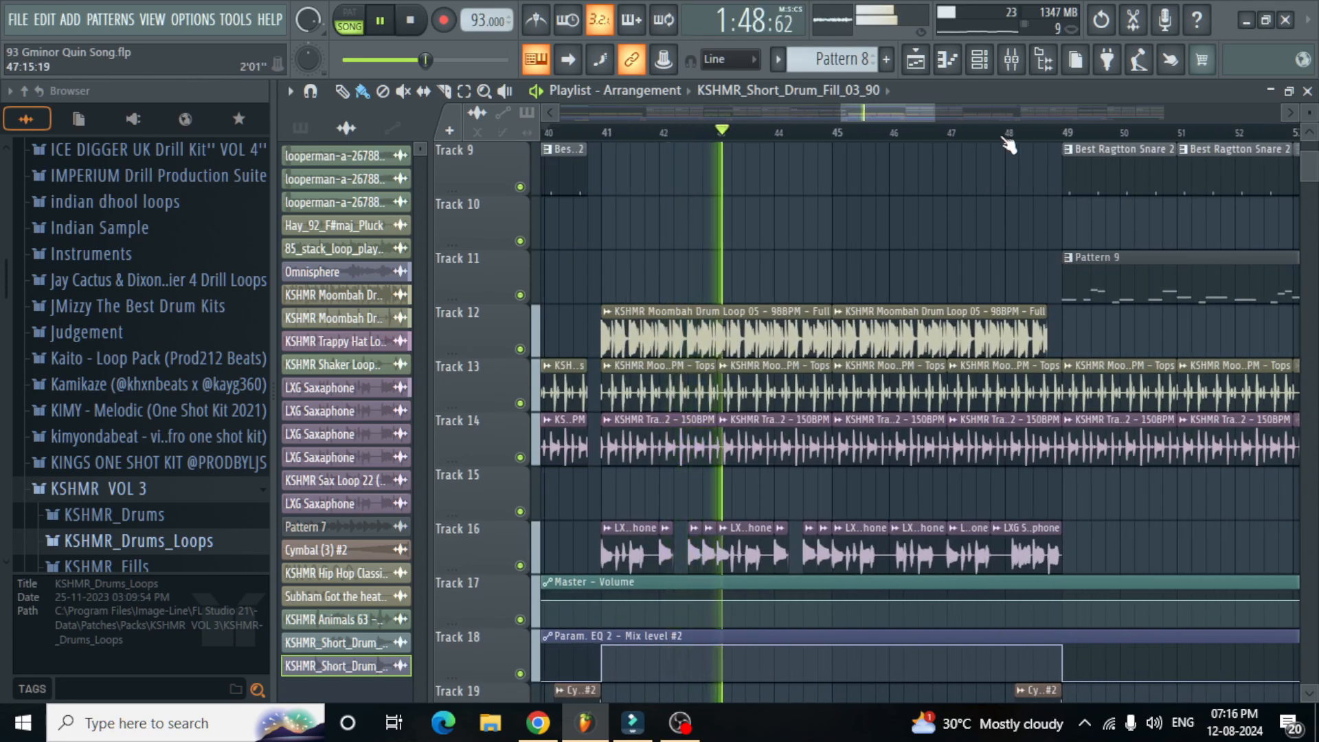
Step: Continue playback from bar 48 to hear the transition into the Pattern 9 section at bar 49
left_click(1008, 143)
scroll(1127, 200, "up", 2)
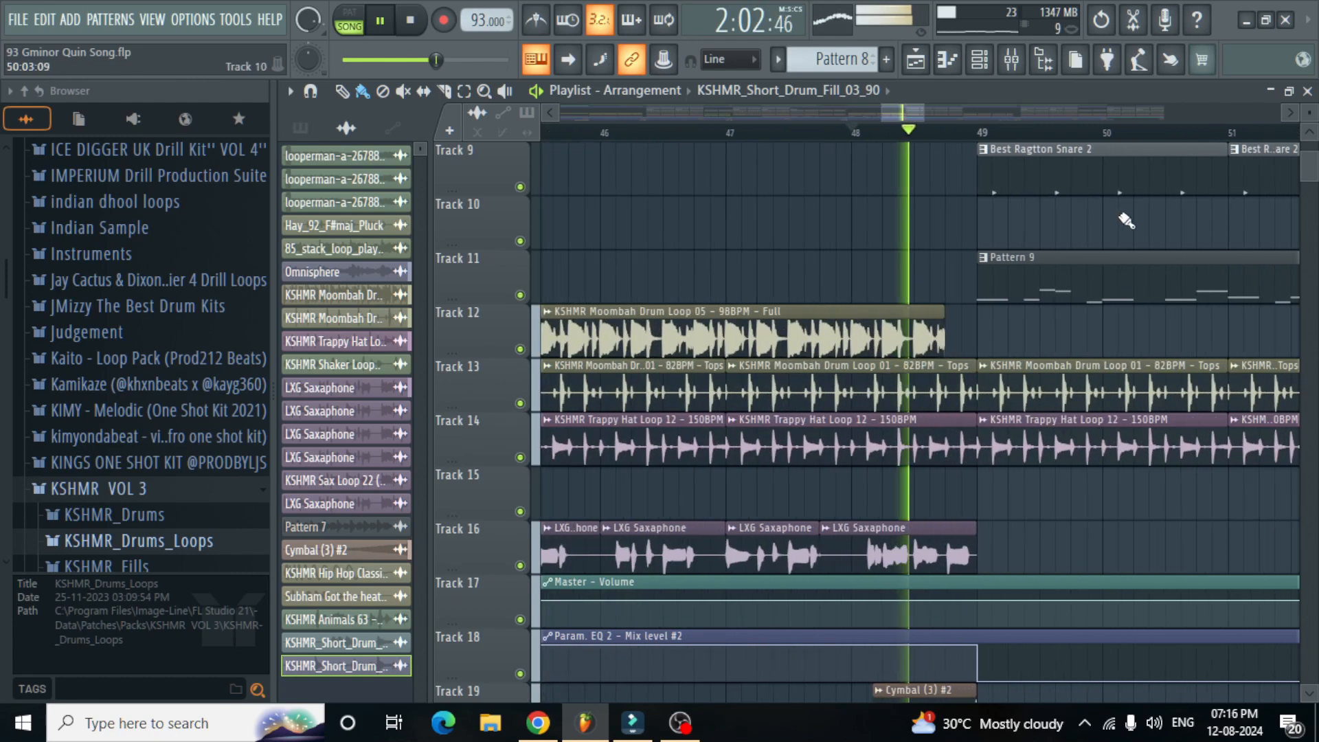
scroll(917, 233, "down", 5)
scroll(1121, 225, "up", 4)
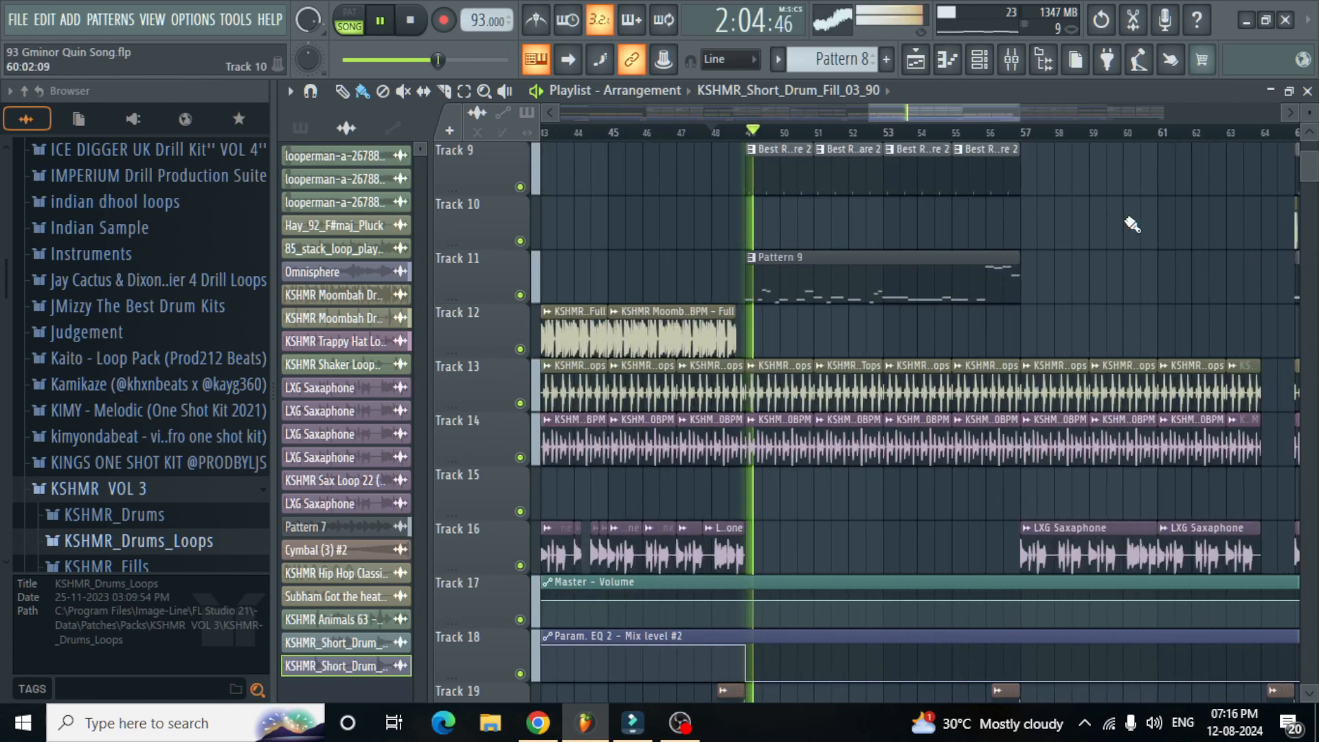
Step: Move playback to bar 63 and listen to the drums and Pattern 8 re-entering at bar 65
scroll(1100, 223, "down", 3)
left_click(1162, 132)
scroll(1161, 206, "up", 3)
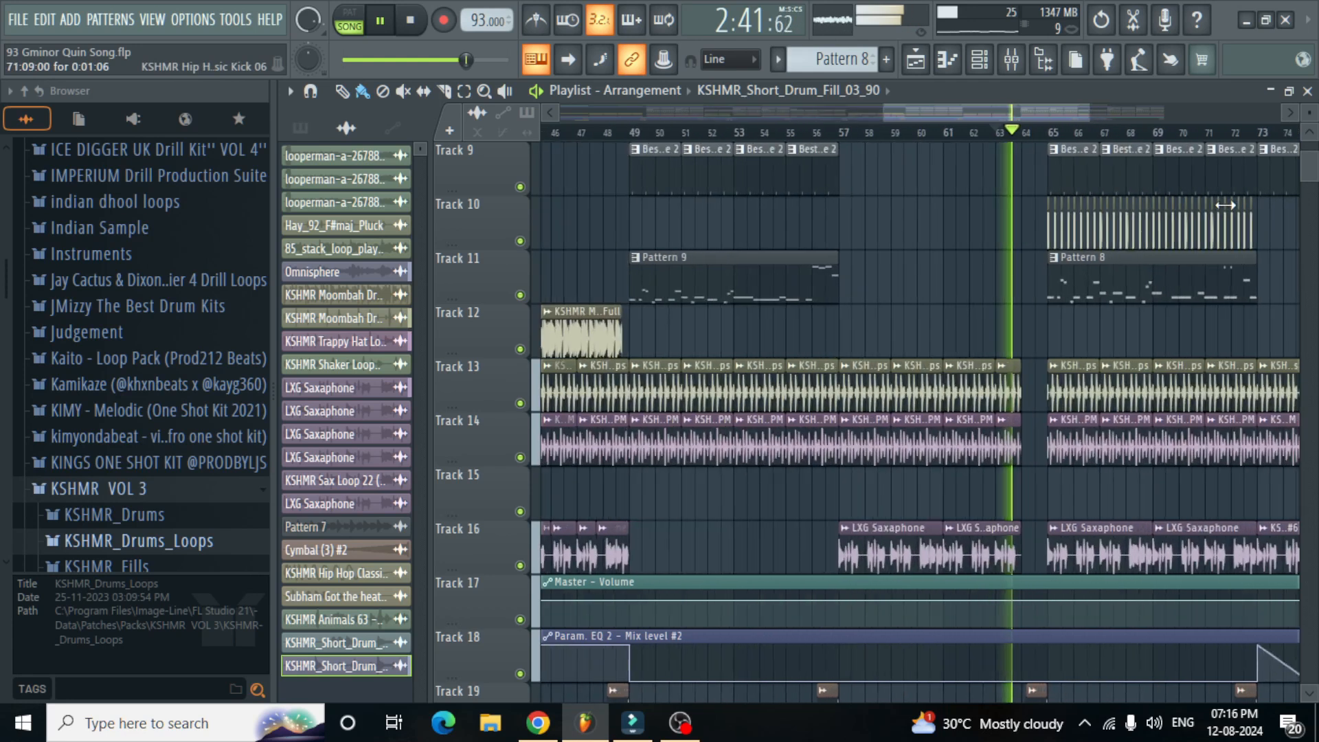
scroll(1003, 220, "up", 2)
scroll(1004, 222, "up", 5)
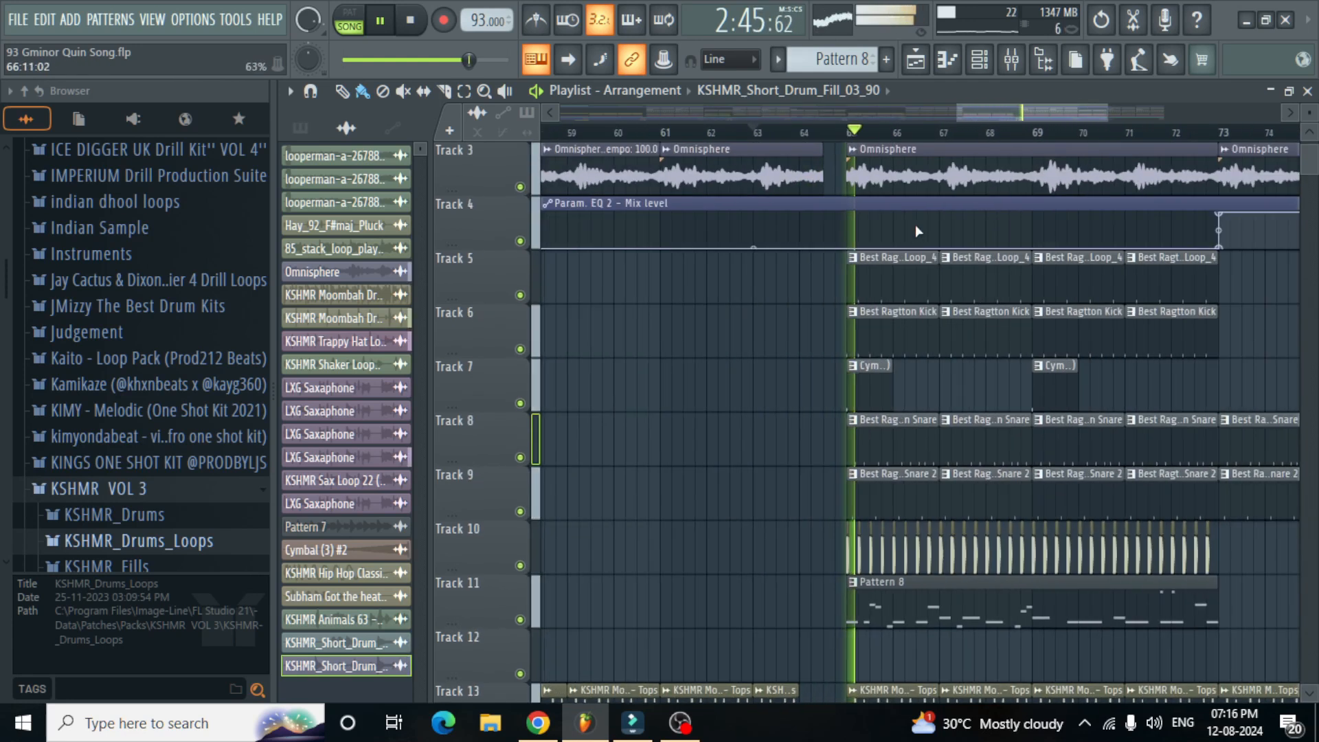
Step: Look over the tracks playing from bar 65, stop playback, and view the whole arrangement
scroll(914, 230, "down", 4)
scroll(910, 225, "down", 3)
scroll(571, 141, "down", 2)
scroll(570, 141, "up", 2)
key("space")
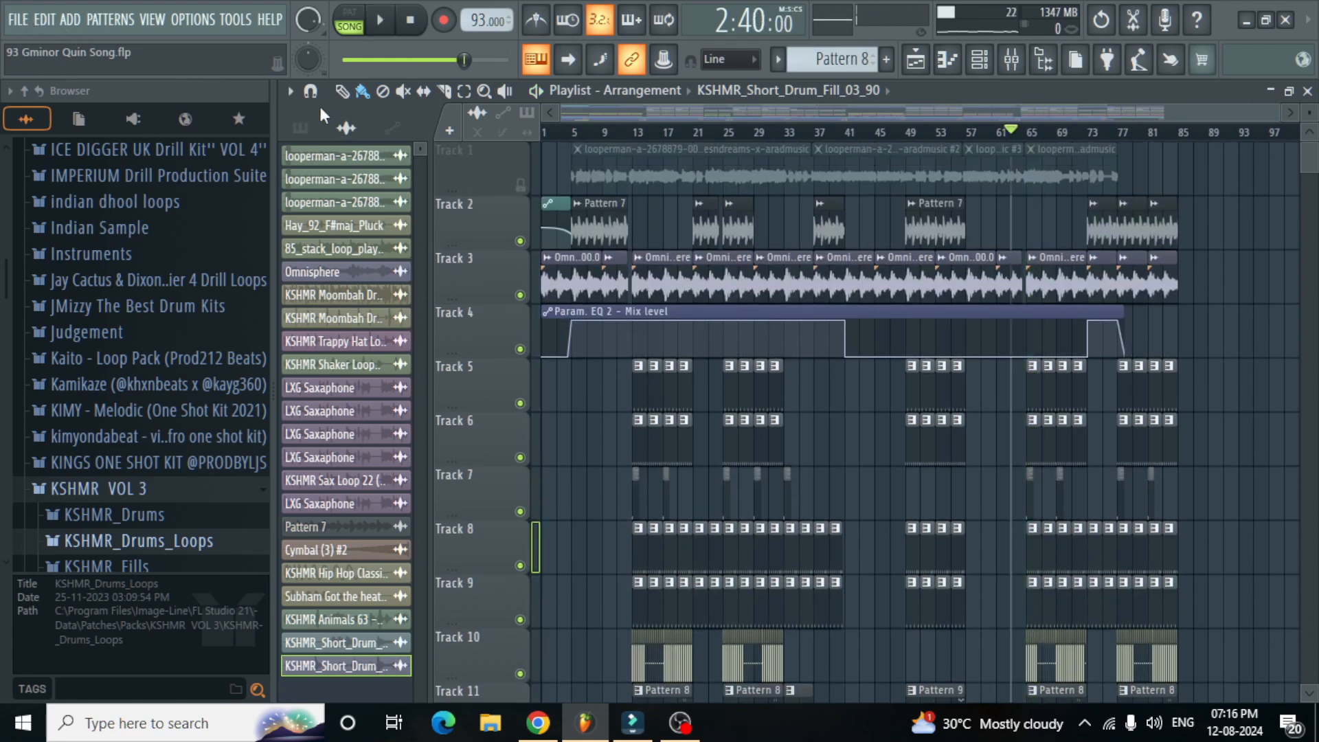
scroll(913, 289, "down", 2)
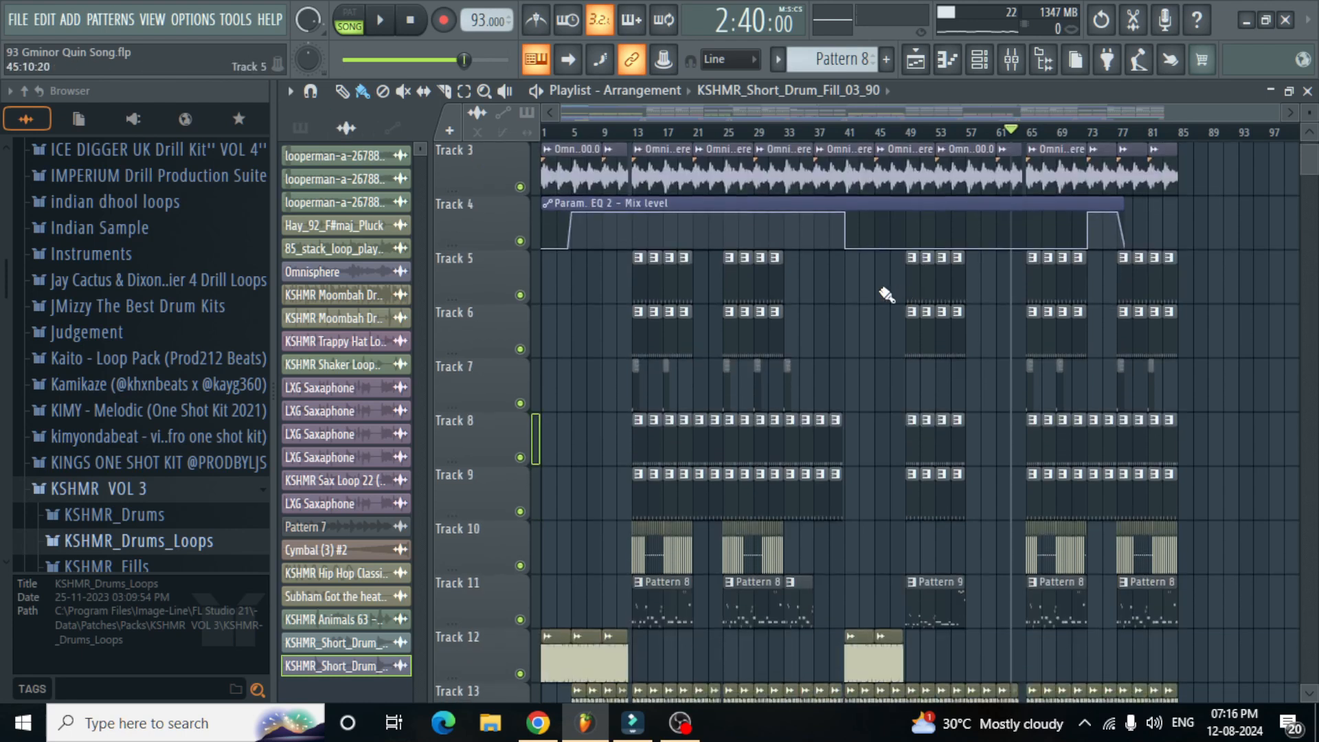